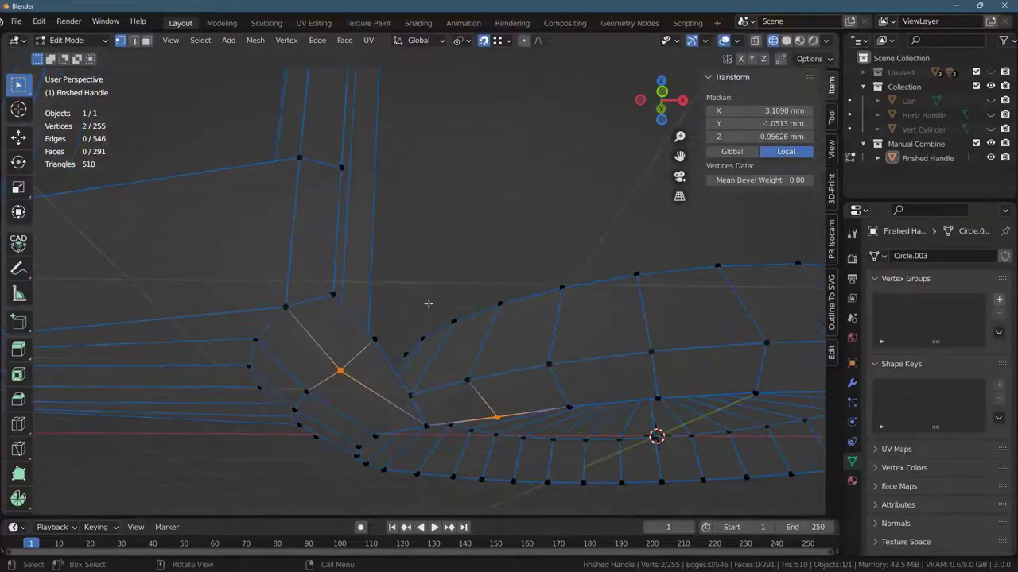
Examine the vertices and faces where the handle arm meets the circular base from several angles, undoing the last selection change.
middle_drag(429, 275, 263, 458)
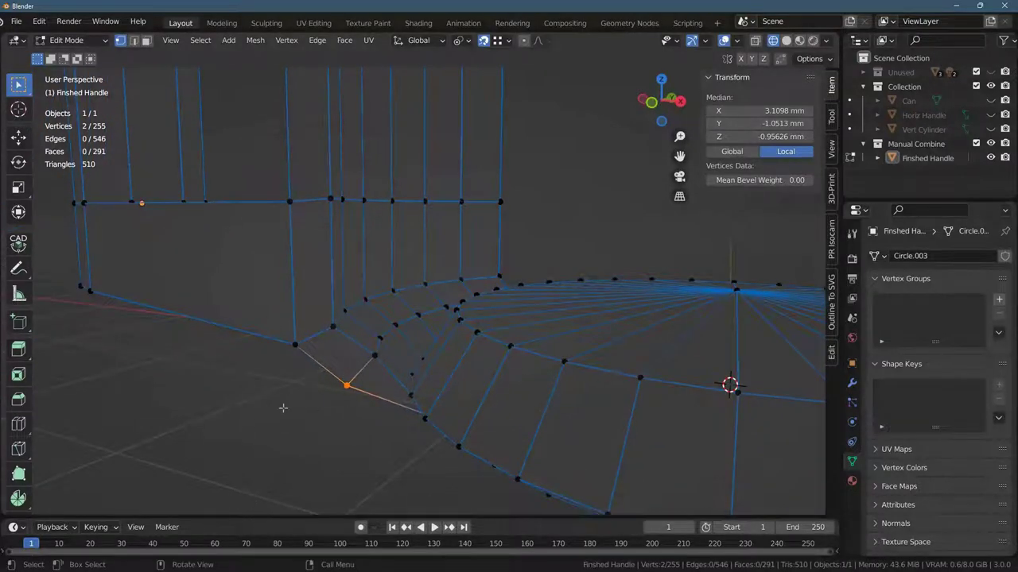
middle_drag(283, 408, 345, 275)
key(ctrl+z)
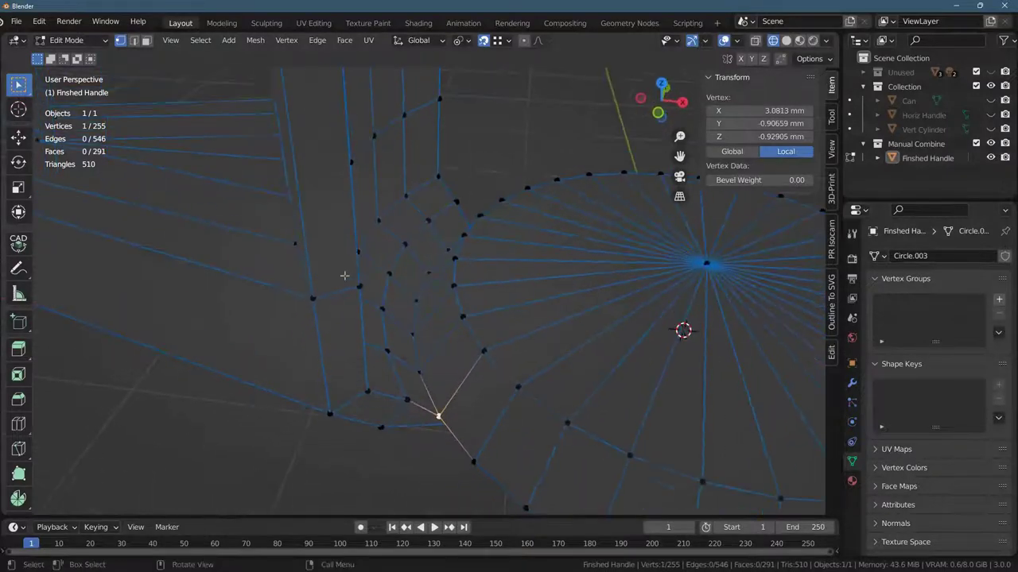
drag(405, 216, 467, 421)
middle_drag(314, 483, 388, 368)
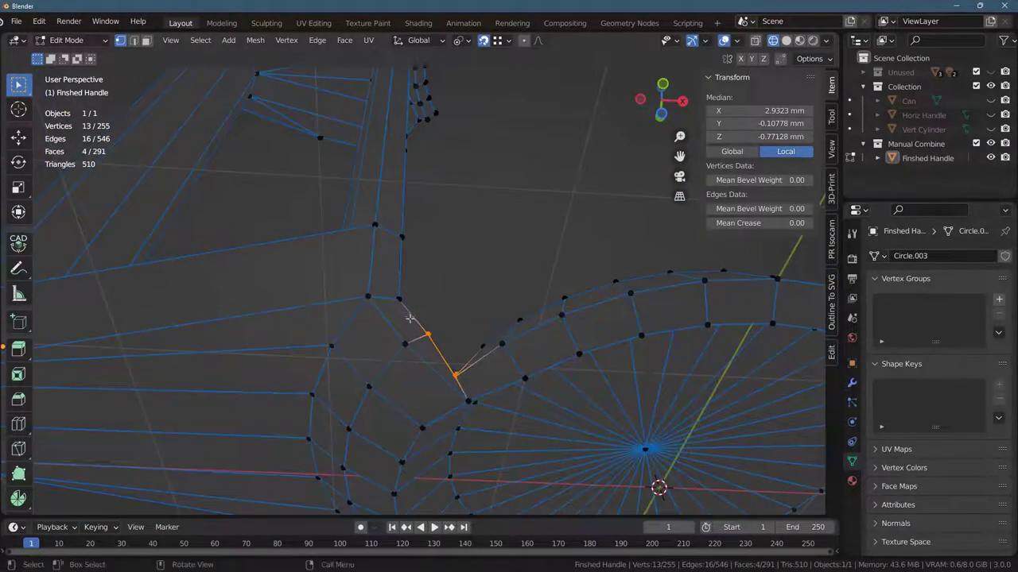
key(alt+a)
middle_drag(393, 300, 390, 373)
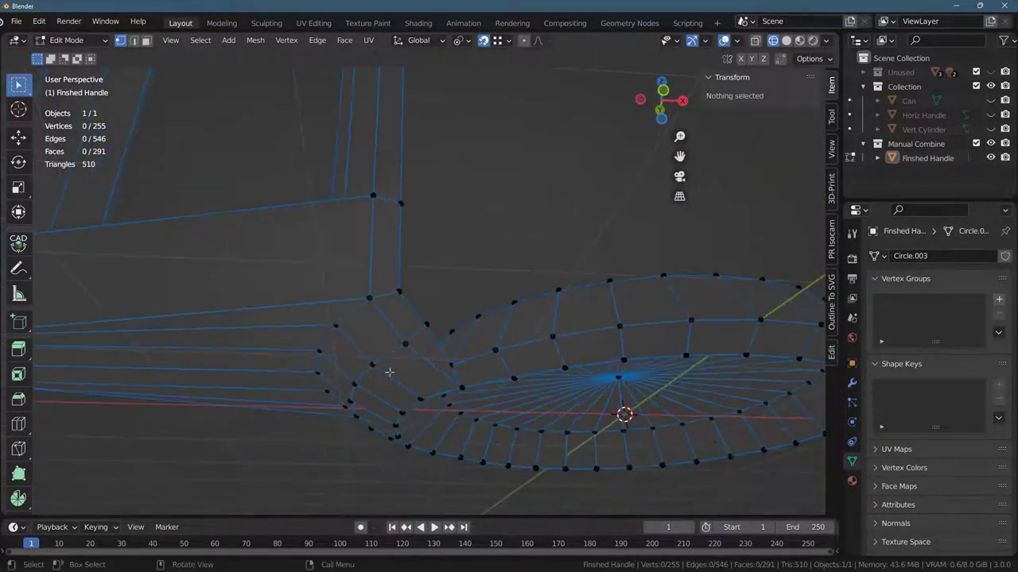
drag(291, 415, 455, 487)
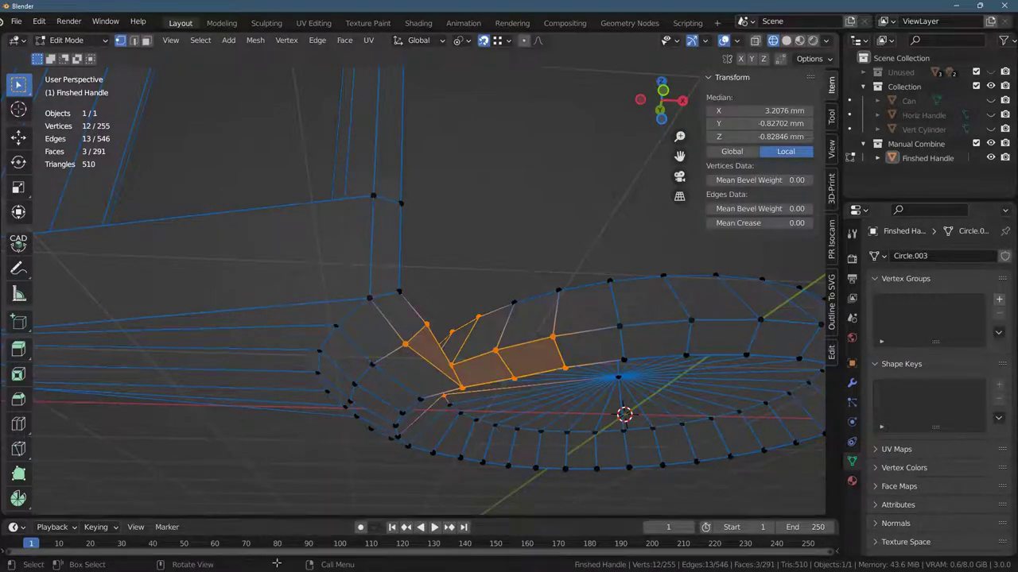
middle_drag(418, 412, 416, 434)
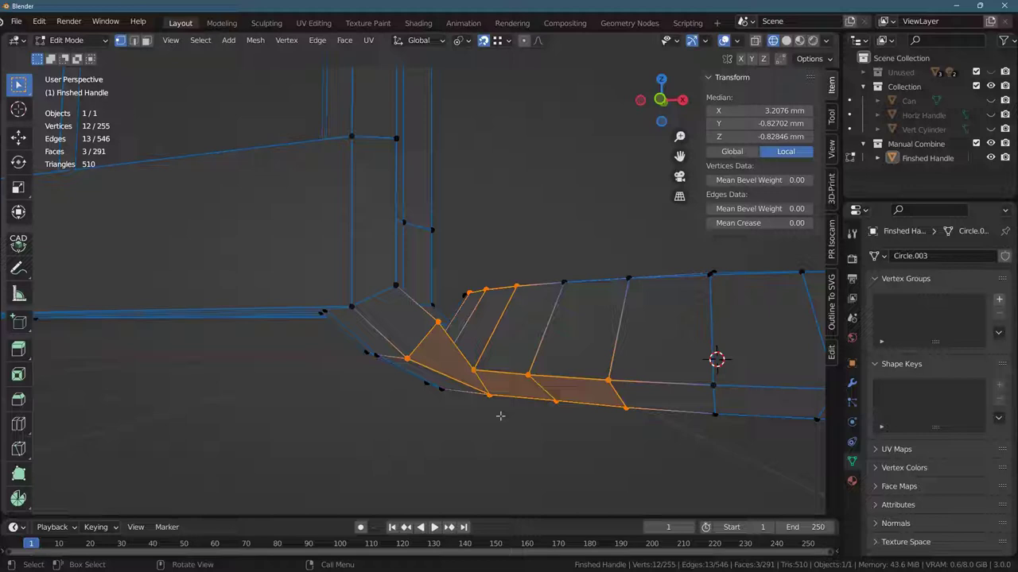
Make the Can object visible alongside the Finshed Handle mesh and check their overlap with X-ray.
click(990, 100)
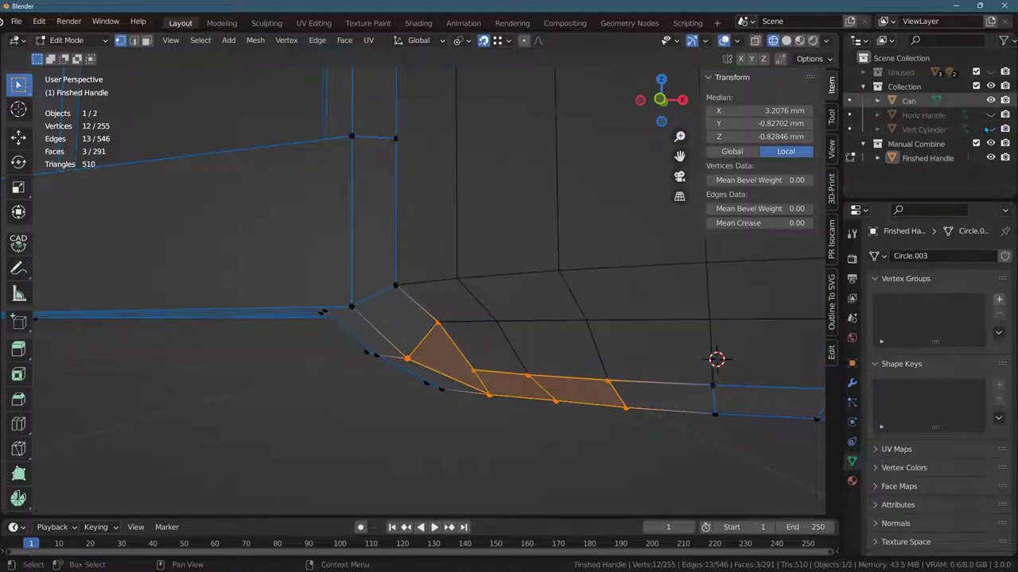
middle_drag(490, 347, 470, 256)
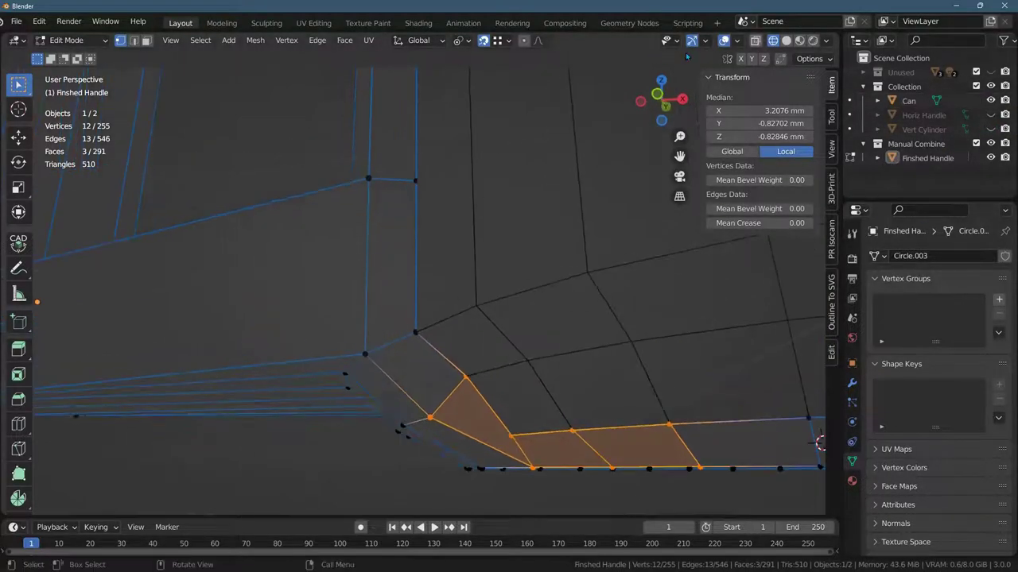
key(alt+z)
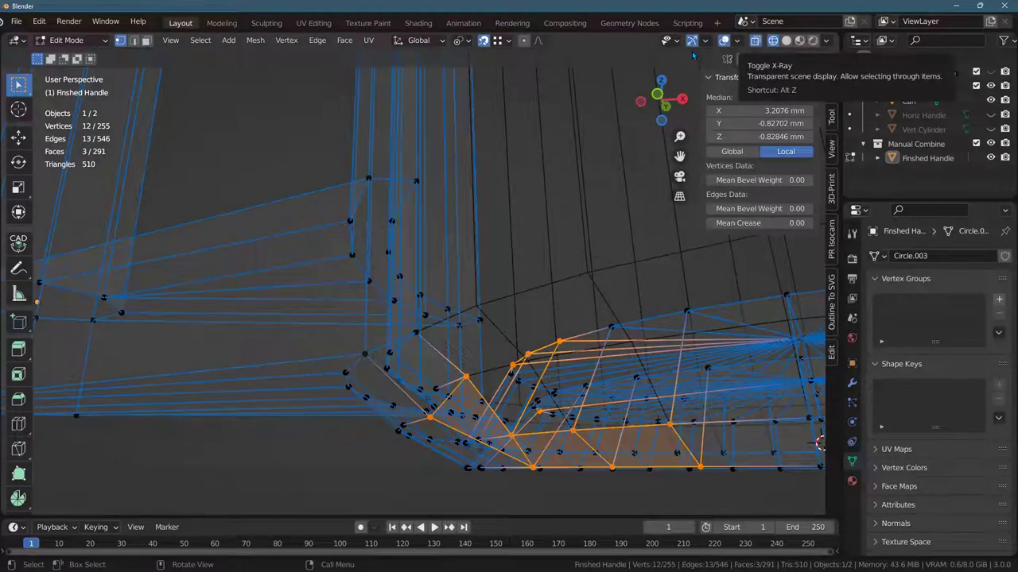
click(691, 51)
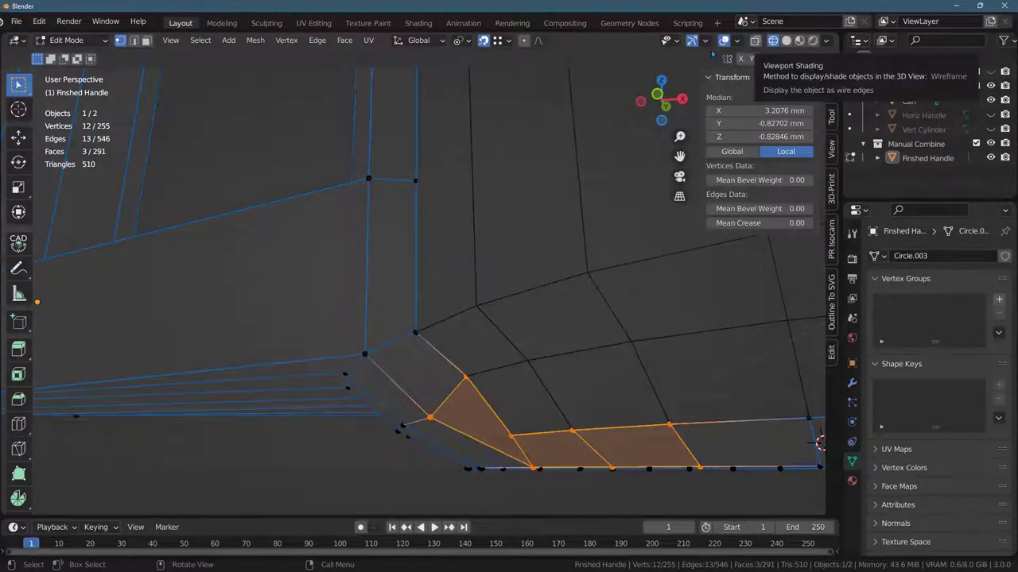
Inspect the junction between the handle and the can's bevelled base in solid shading, and return to wireframe display.
click(785, 41)
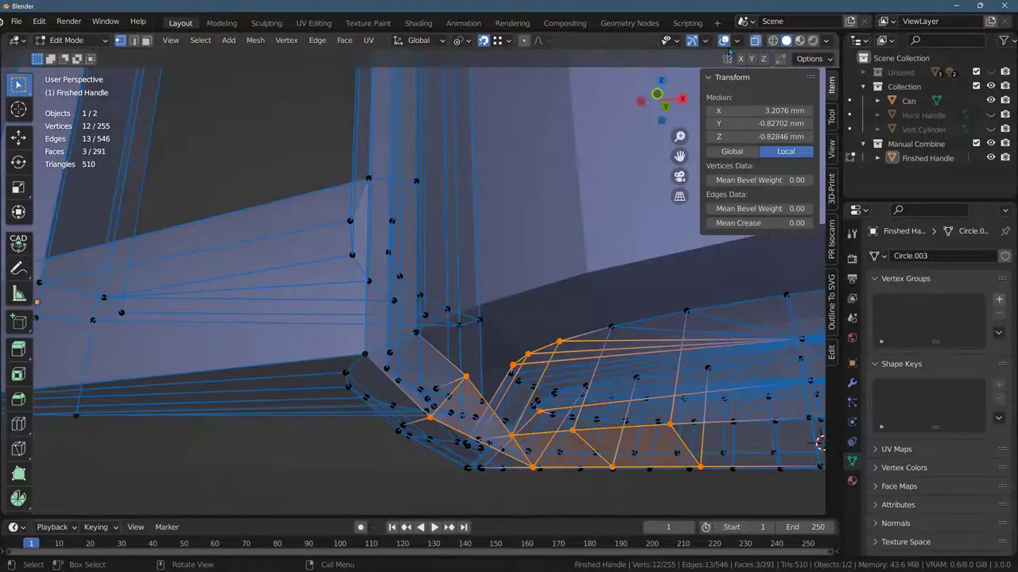
key(alt+z)
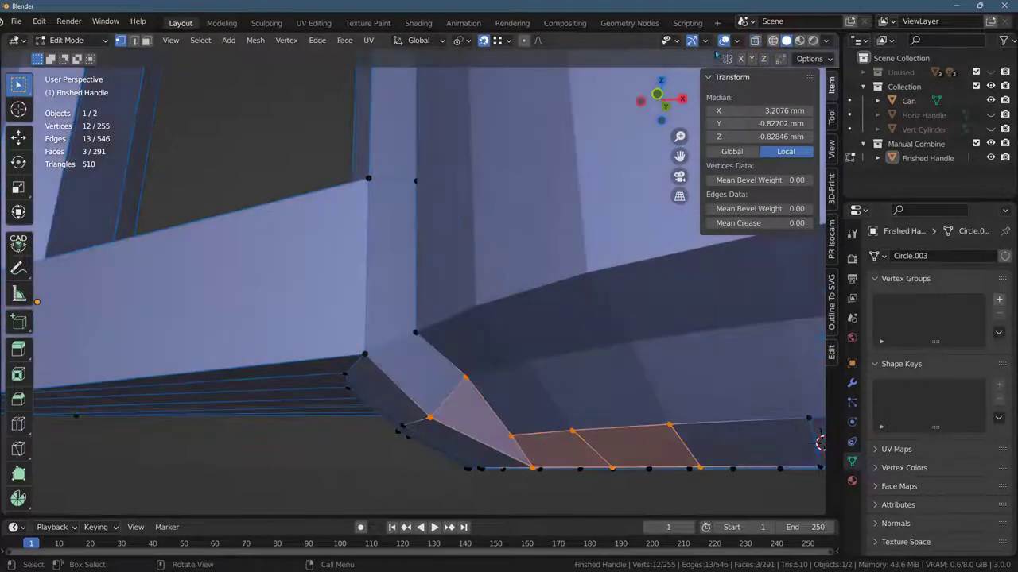
middle_drag(450, 397, 483, 424)
scroll(465, 427, up, 1)
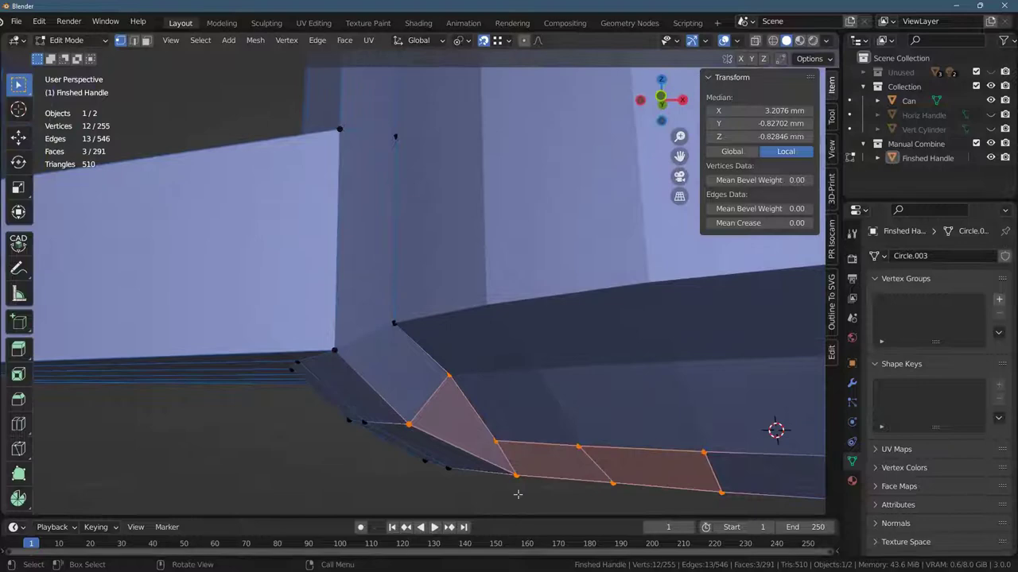
shift+middle_drag(517, 494, 477, 484)
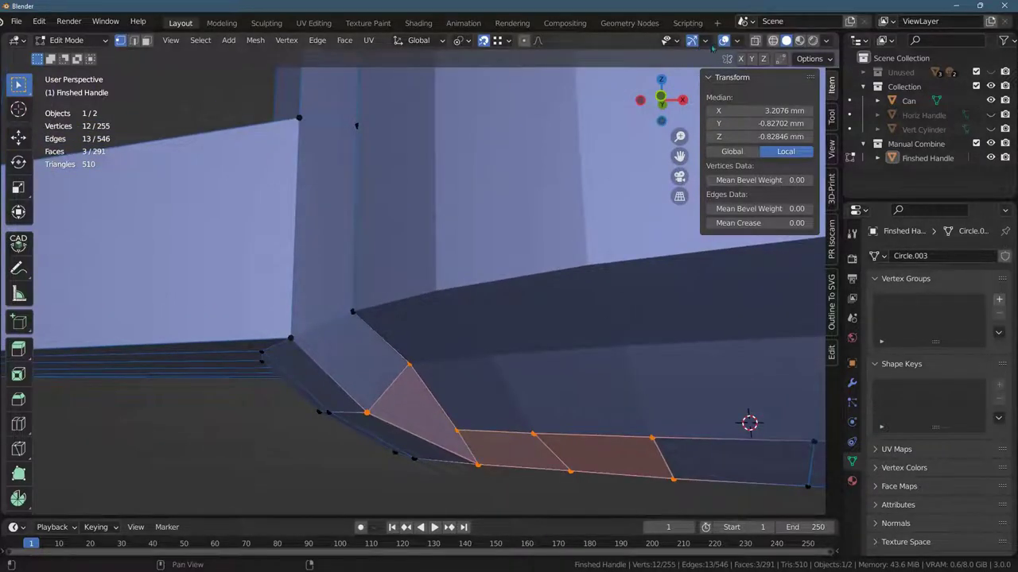
click(772, 39)
Try to join the vertex below the handle's inner corner to the second base-rim vertex with a diagonal edge, and undo it.
mouse_move(449, 402)
middle_down()
mouse_move(480, 340)
mouse_move(377, 321)
mouse_move(329, 357)
mouse_move(271, 365)
middle_up()
click(332, 361)
drag(420, 291, 467, 330)
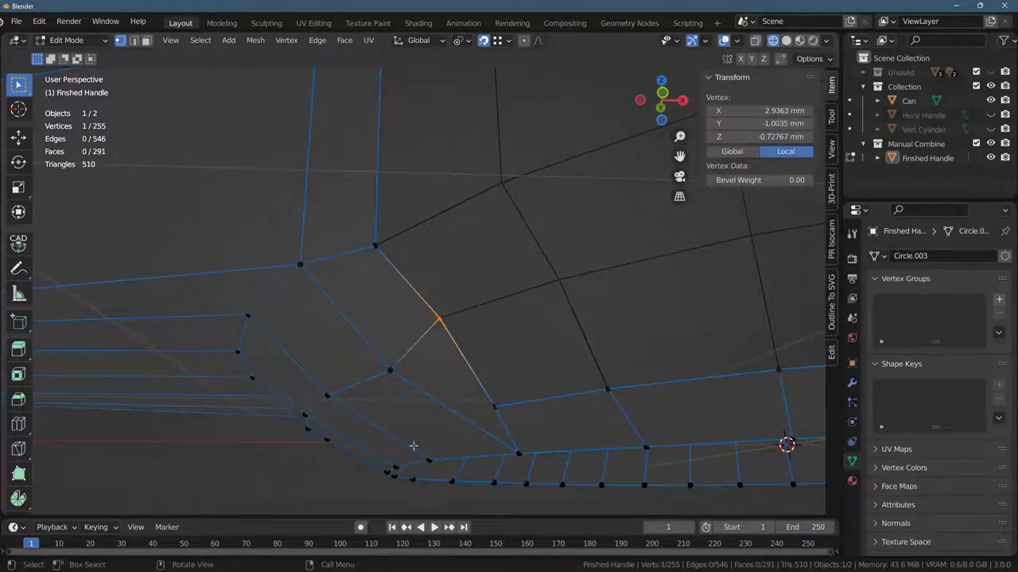
shift+drag(568, 363, 642, 407)
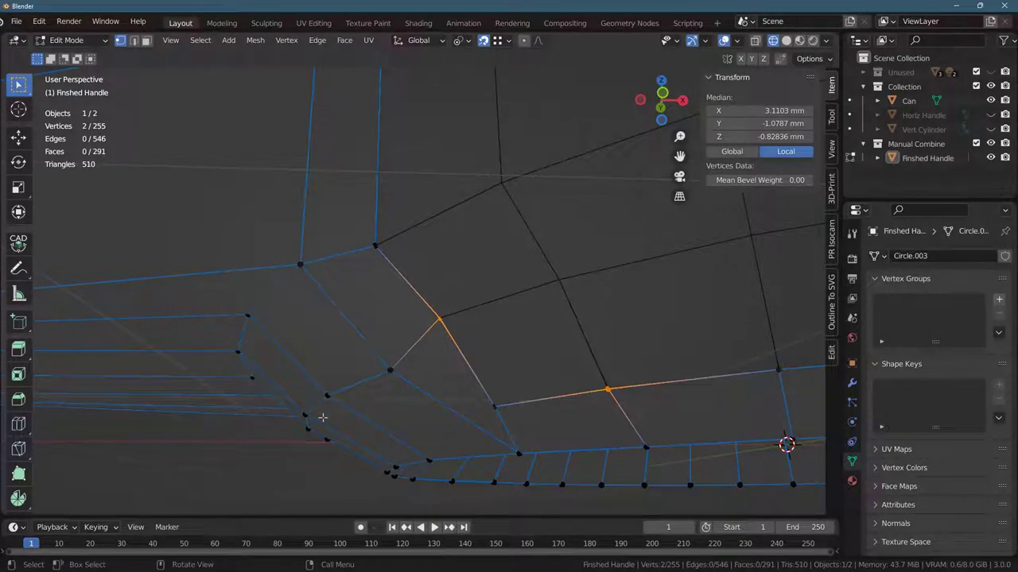
key(f)
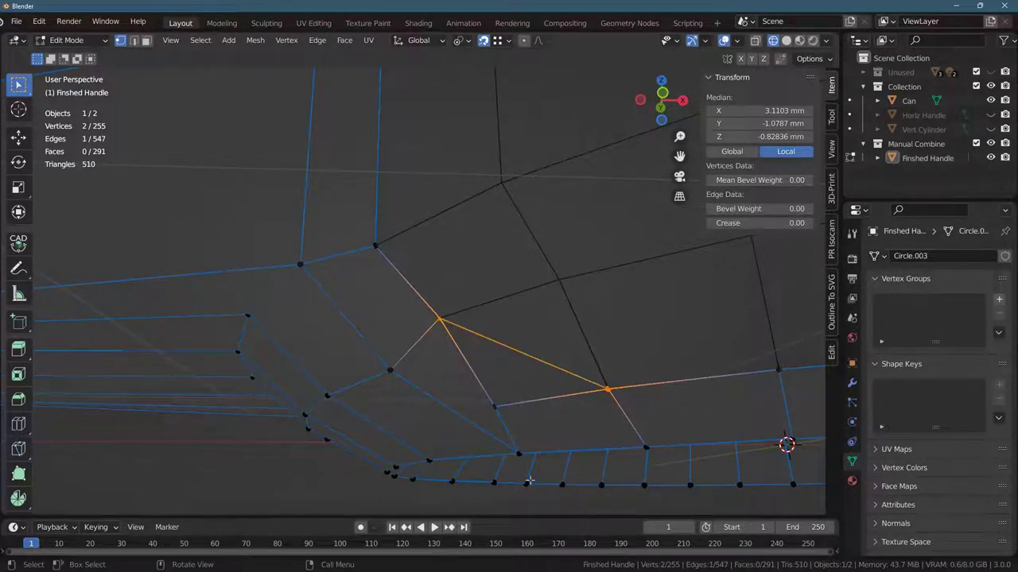
scroll(529, 481, down, 1)
shift+middle_drag(496, 427, 467, 436)
key(ctrl+z)
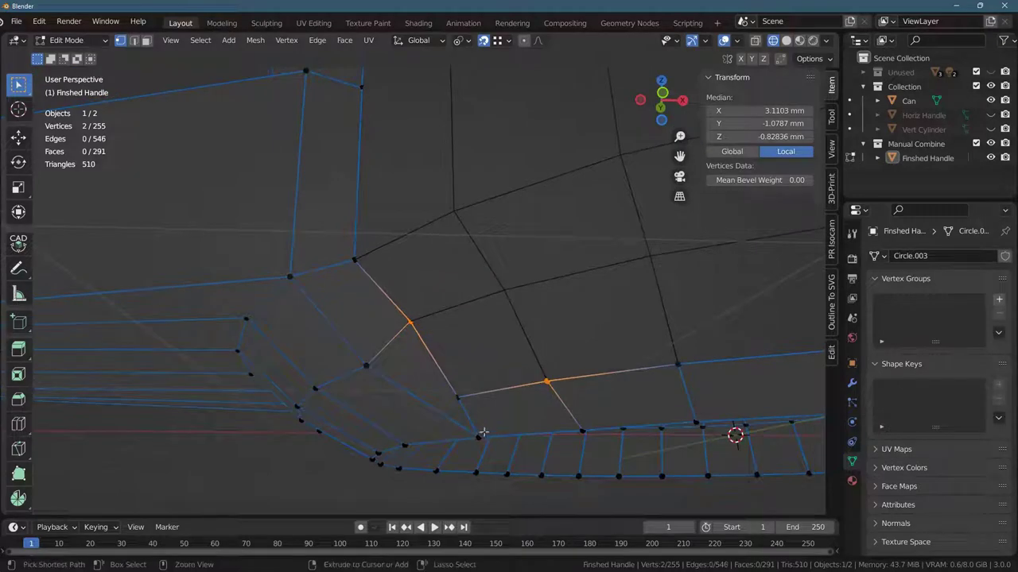
Try to box-select the Can's bevel vertex beside the handle junction while editing the handle mesh.
drag(338, 257, 382, 280)
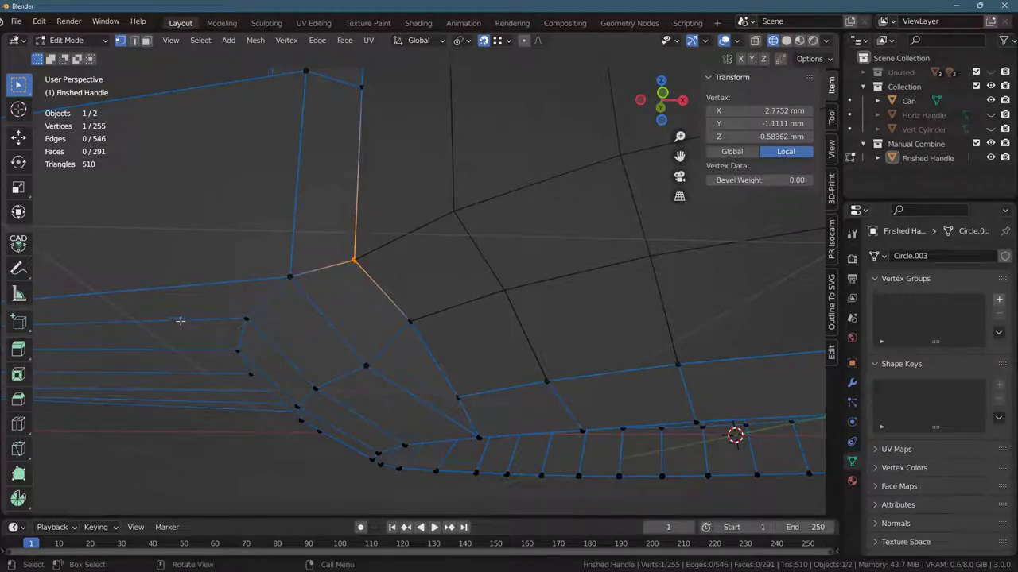
drag(473, 273, 530, 306)
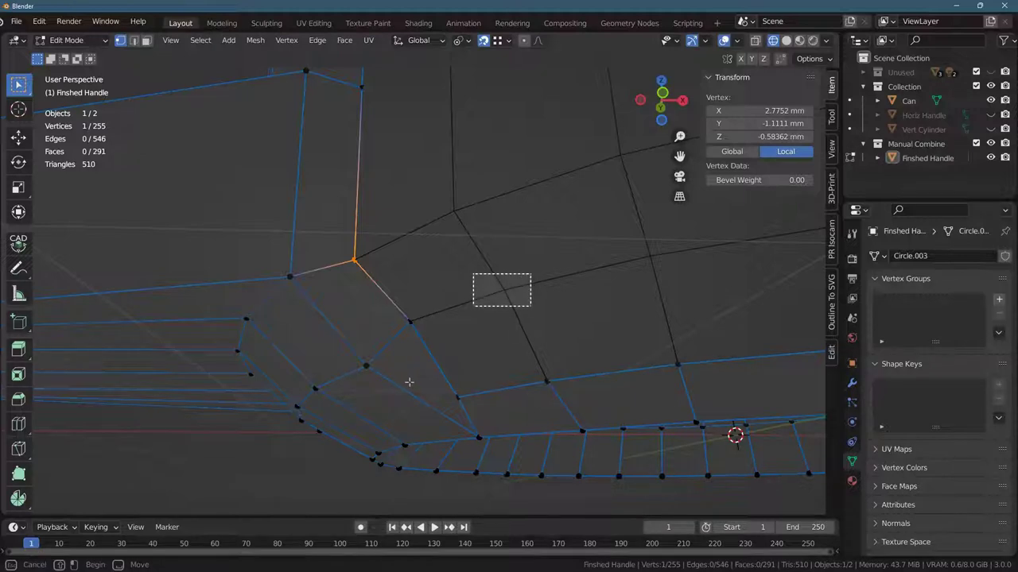
click(367, 365)
drag(389, 367, 436, 416)
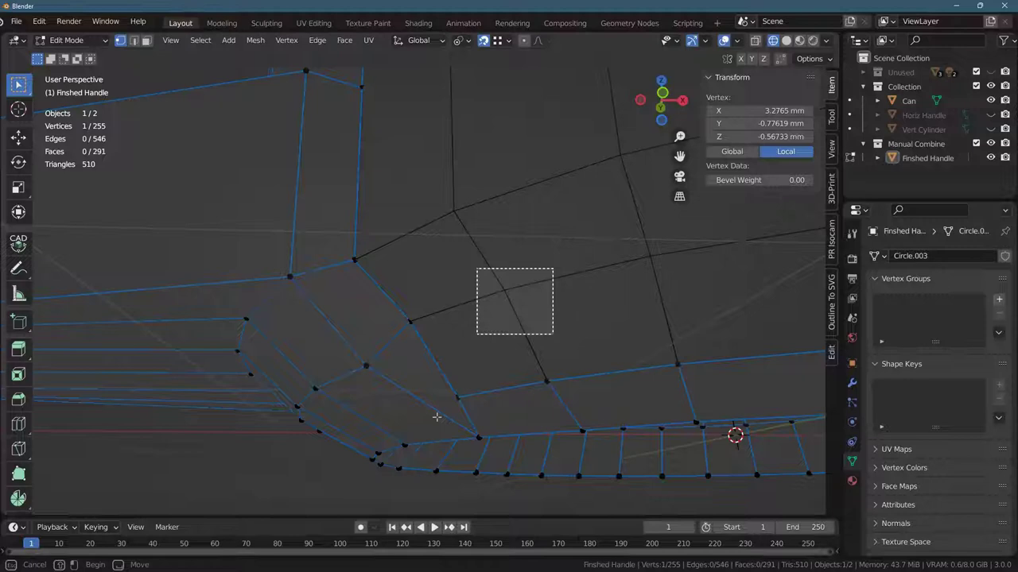
drag(437, 417, 437, 417)
Extrude the handle's inner corner vertex twice, snapping to the Can's neighbouring bevel vertex and the base-rim vertex beyond it.
drag(337, 240, 393, 283)
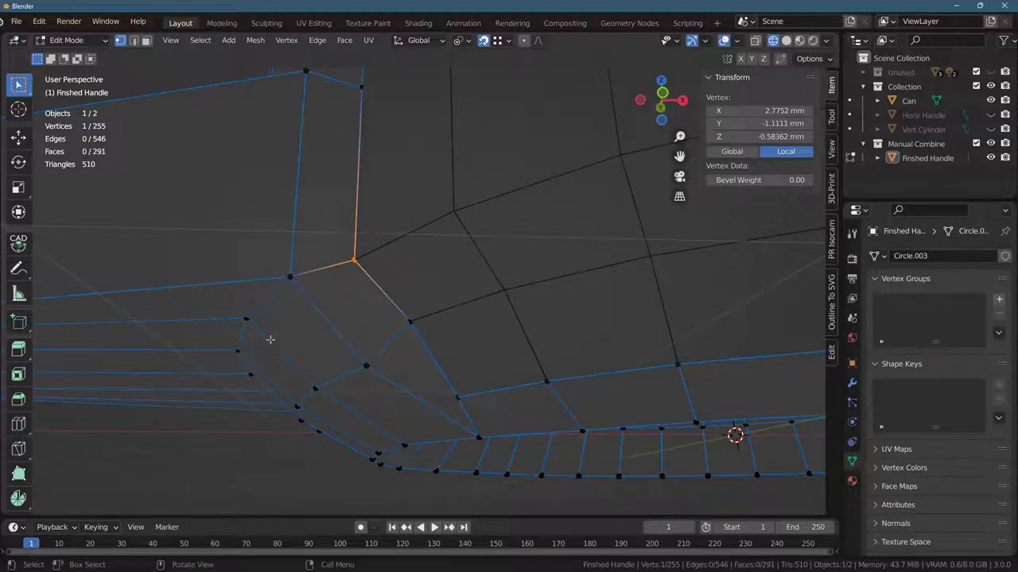
key(e)
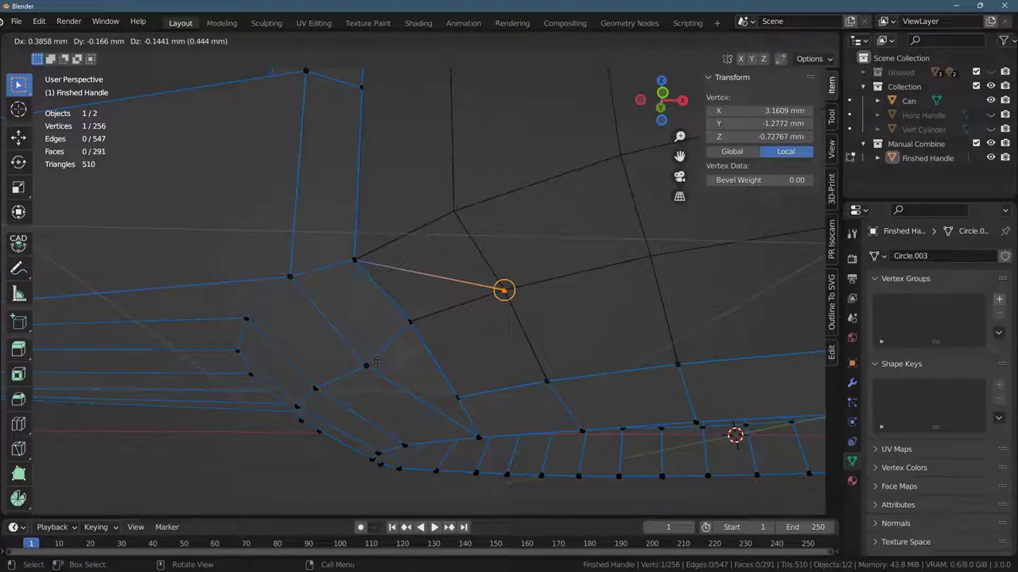
click(376, 362)
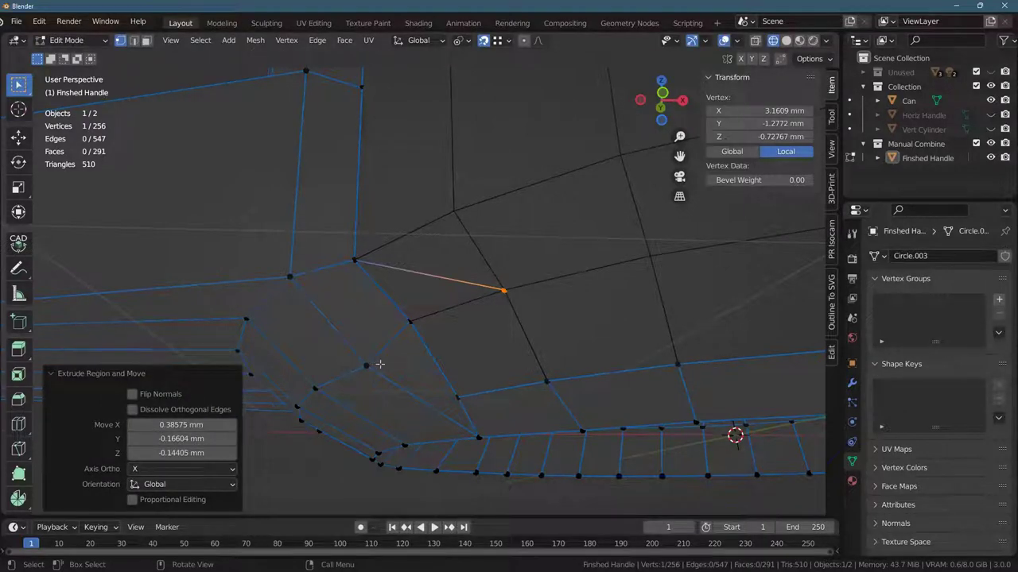
key(e)
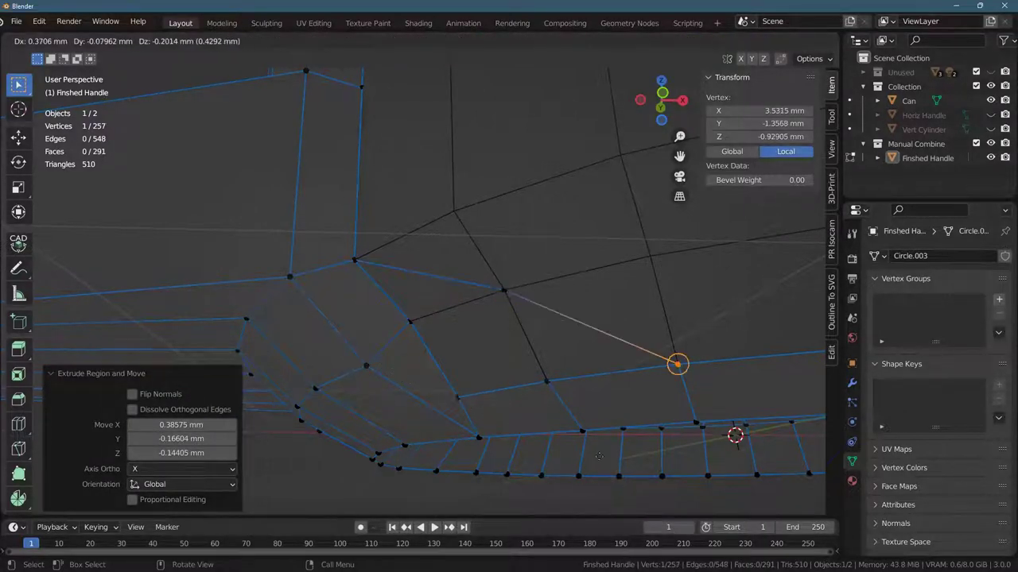
click(597, 458)
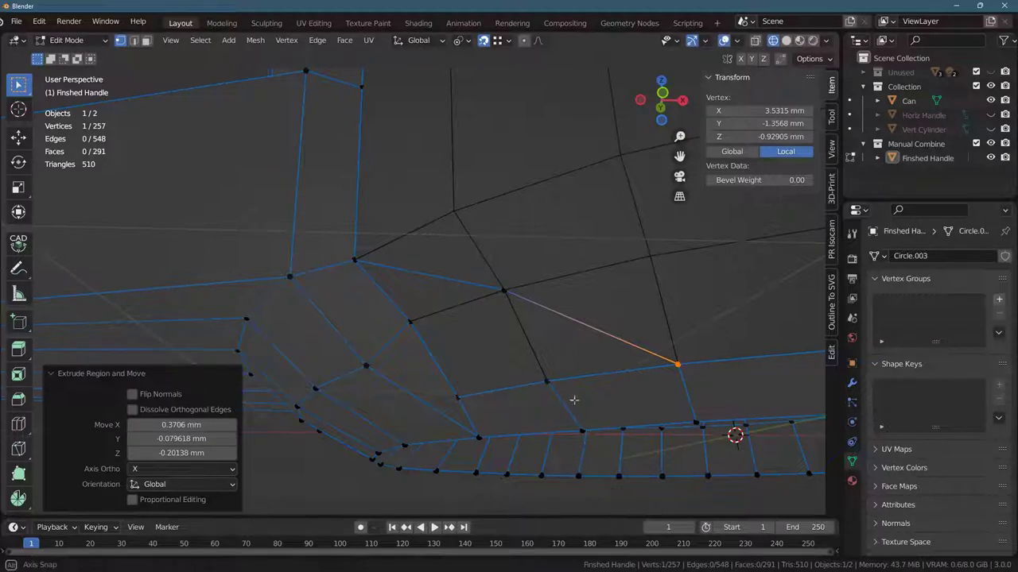
Box-select across the first extruded vertex and the base-rim vertex below it, and fill between the selected vertices.
middle_drag(572, 400, 477, 411)
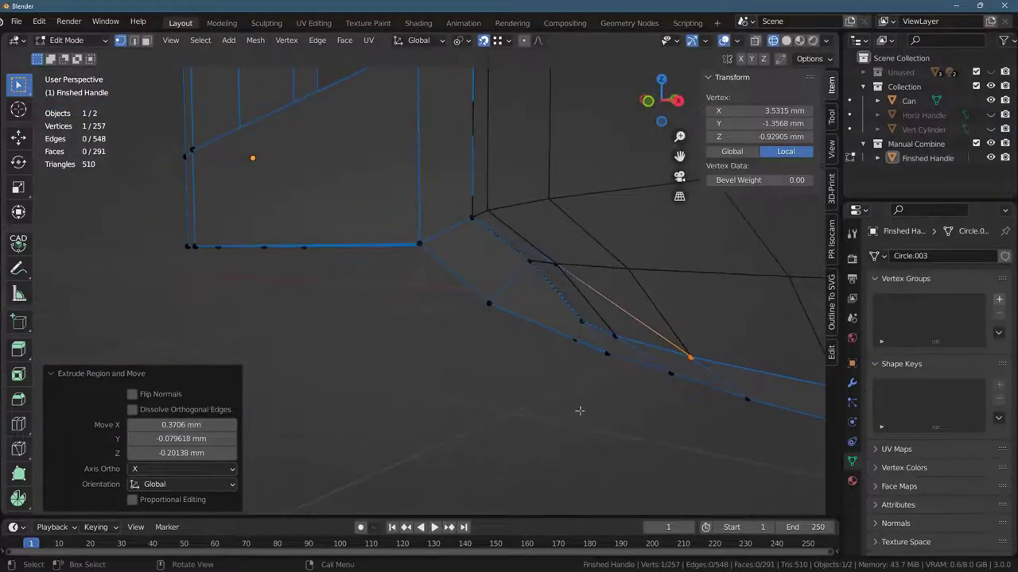
middle_drag(616, 440, 708, 312)
drag(529, 274, 406, 412)
drag(529, 330, 528, 330)
shift+drag(507, 378, 554, 409)
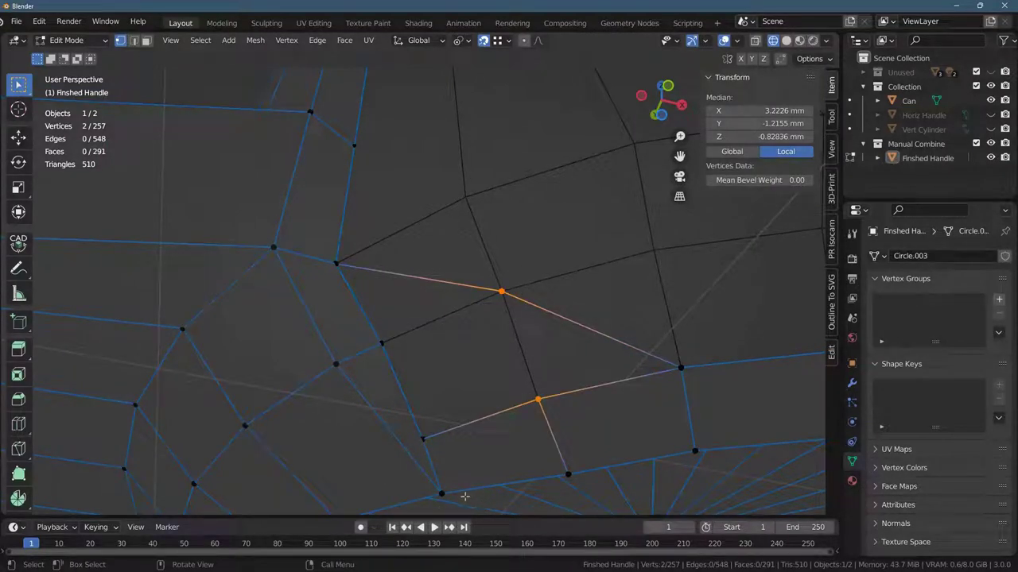
key(j)
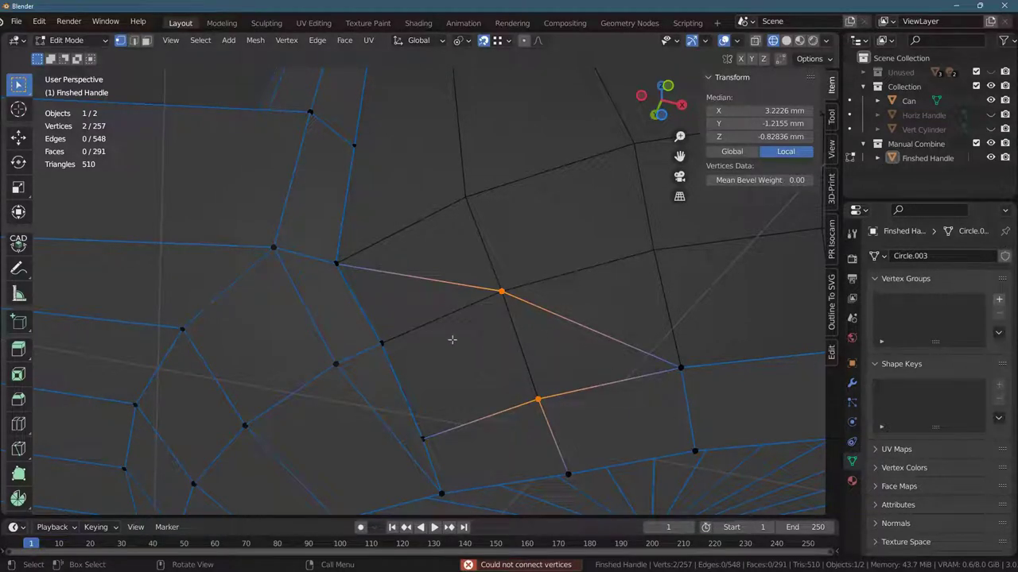
drag(471, 262, 570, 414)
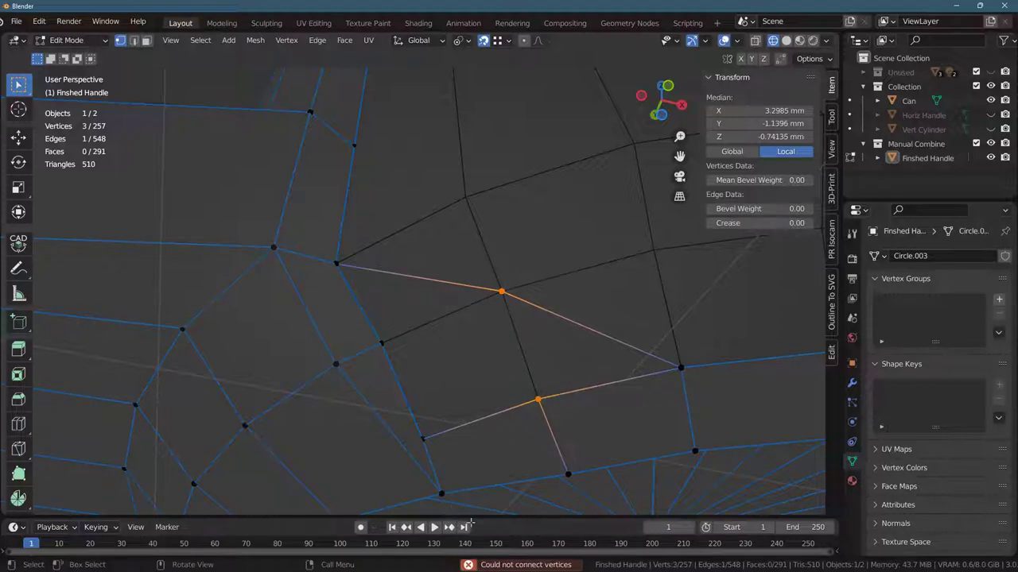
key(f)
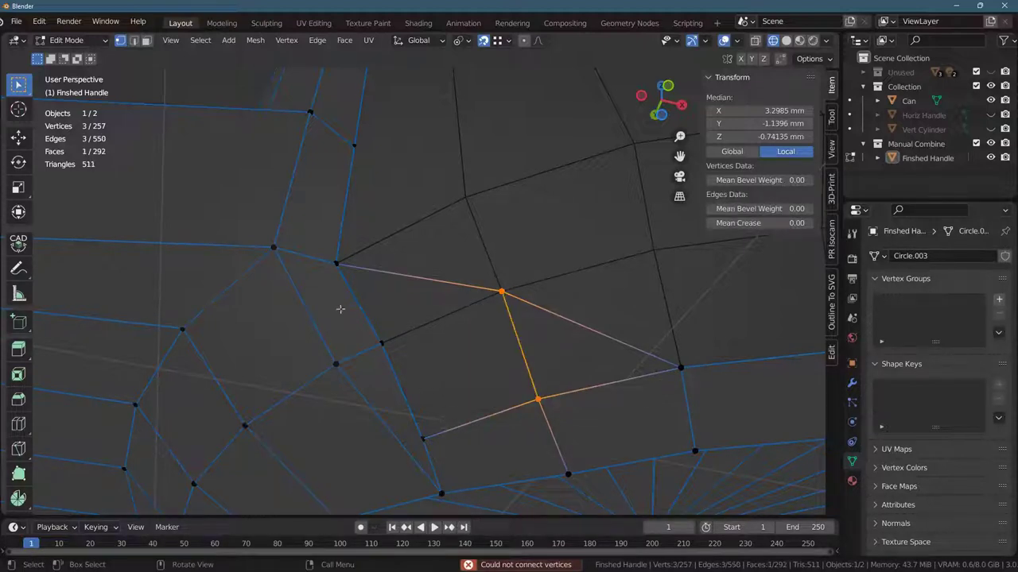
Connect the vertex below the handle's inner corner to the first extruded bevel vertex with a new edge.
drag(352, 313, 396, 360)
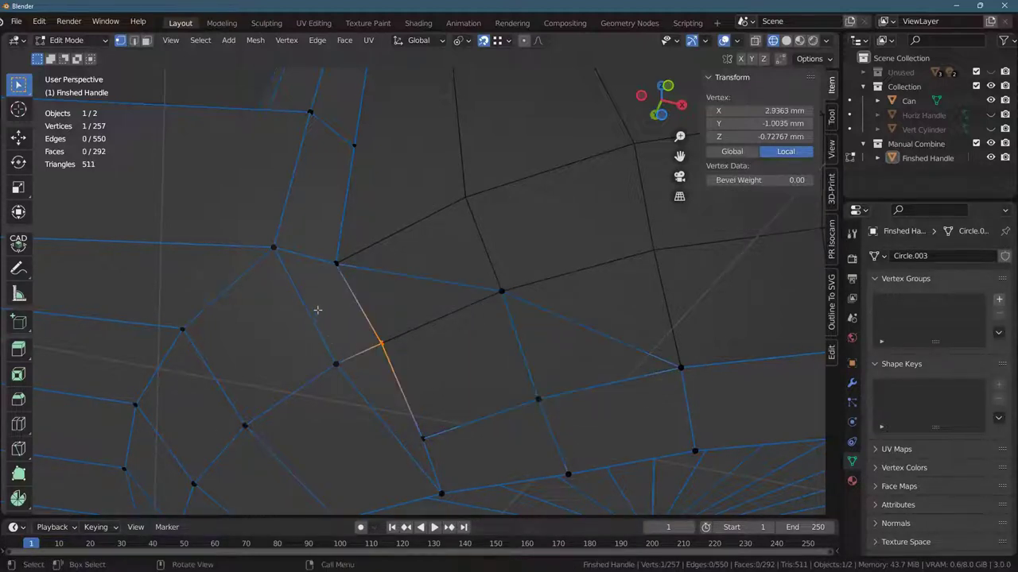
shift+drag(466, 250, 522, 311)
key(f)
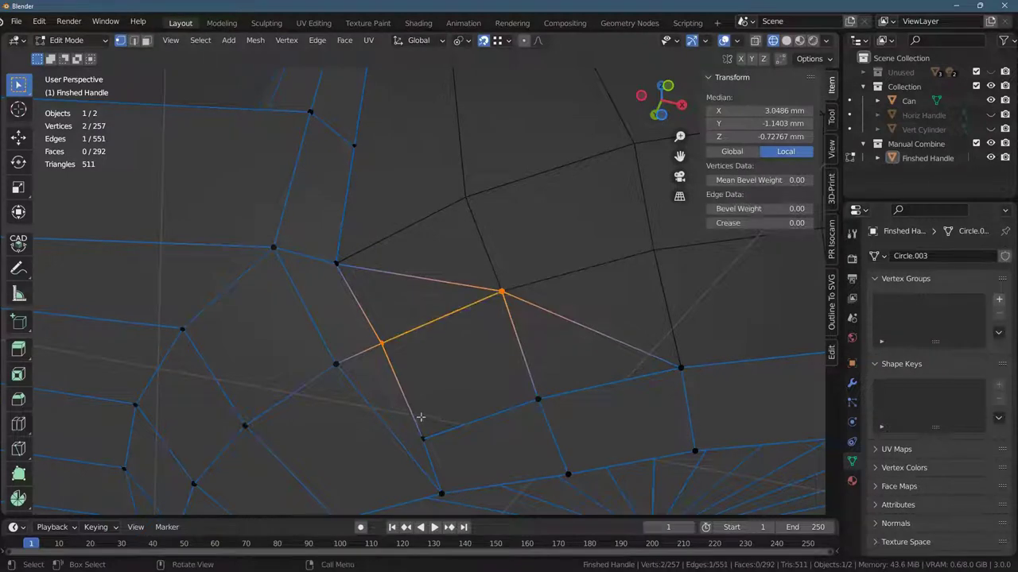
Add the handle's inner corner vertex to the two selected vertices and fill the triangular face between them.
middle_drag(347, 325, 283, 389)
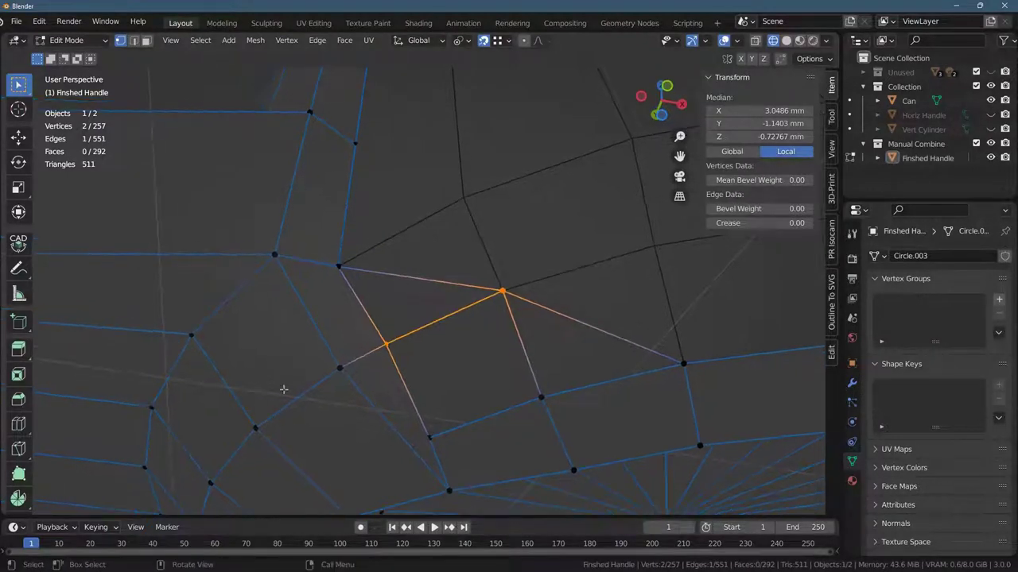
shift+drag(326, 244, 531, 306)
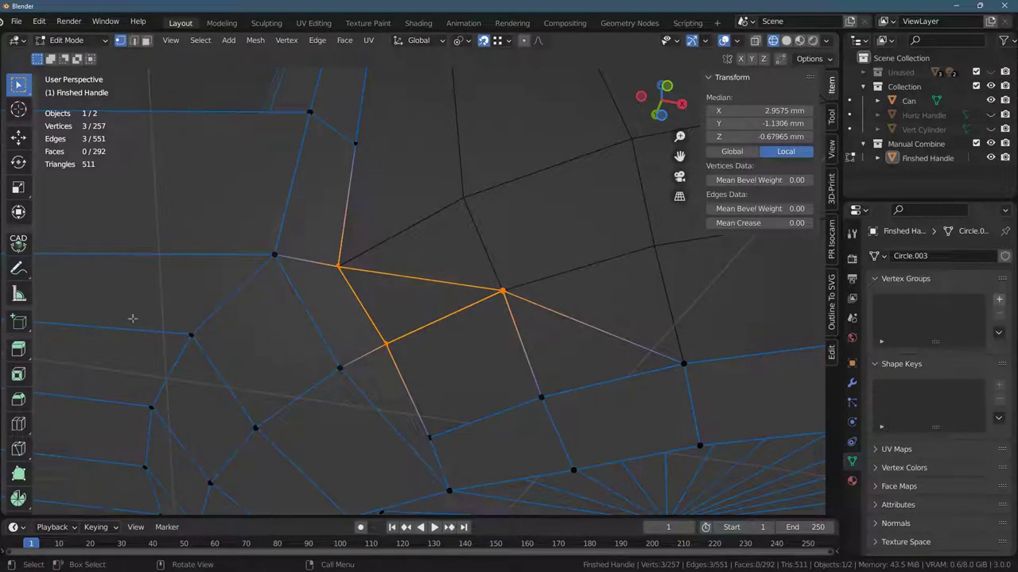
key(f)
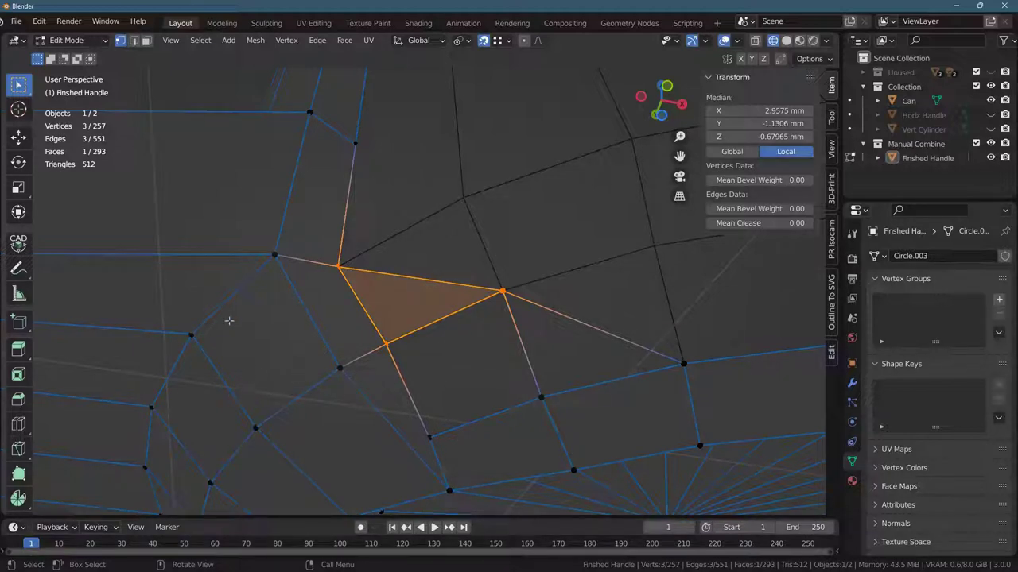
Try to fill the four-sided gap below the new triangle from a box selection around it, and undo the fill.
drag(374, 238, 565, 439)
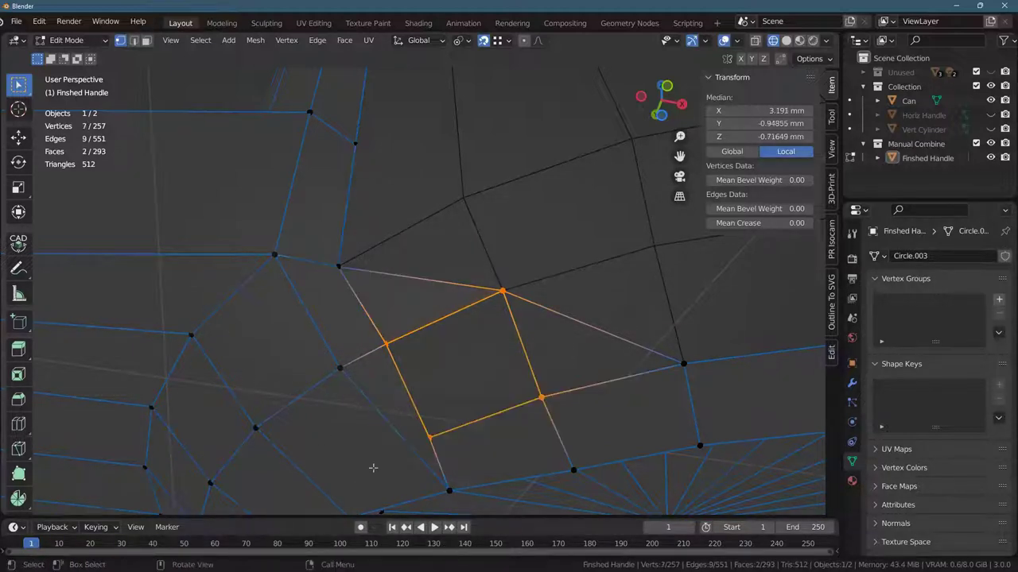
key(f)
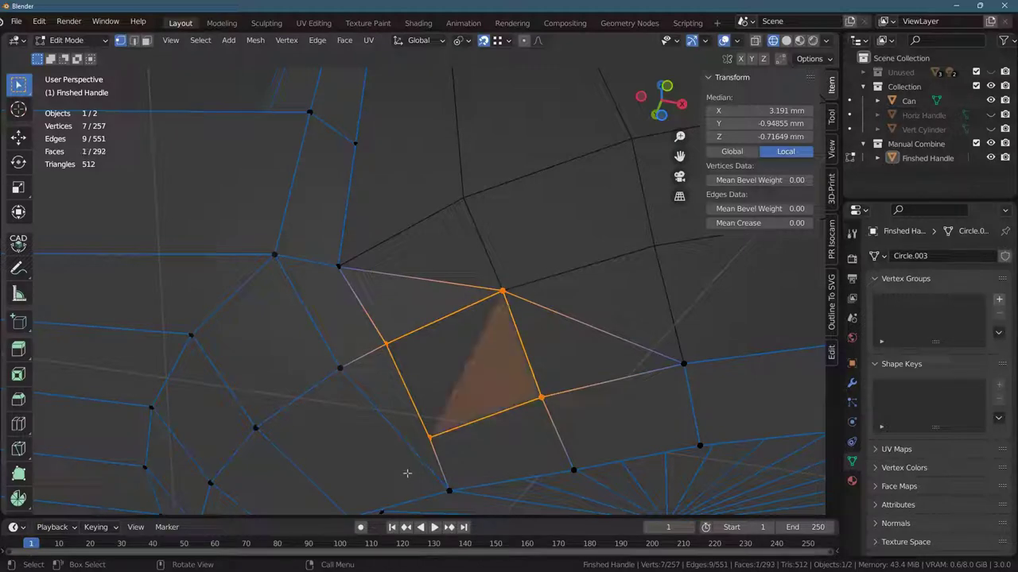
middle_drag(407, 473, 372, 497)
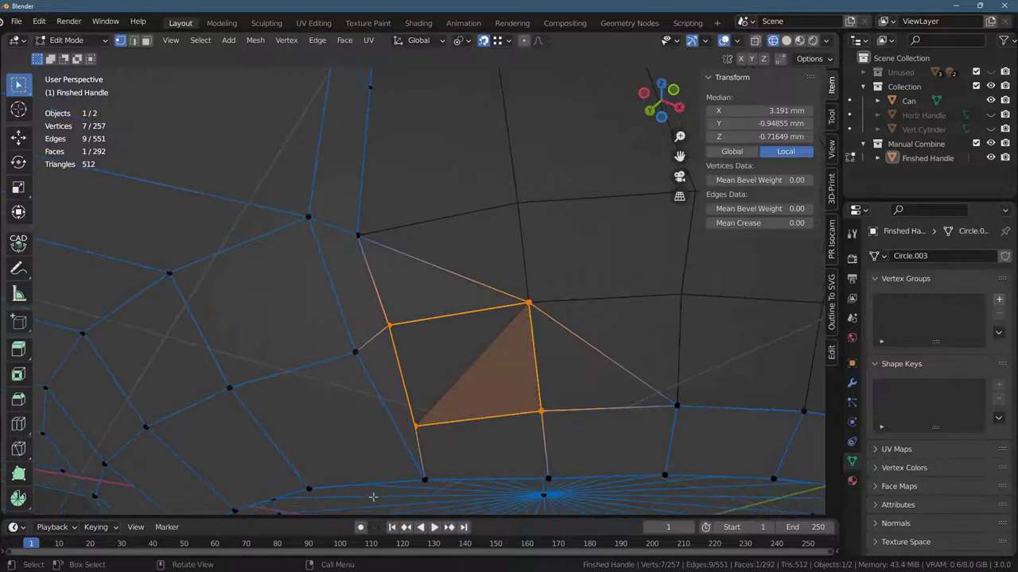
key(ctrl+z)
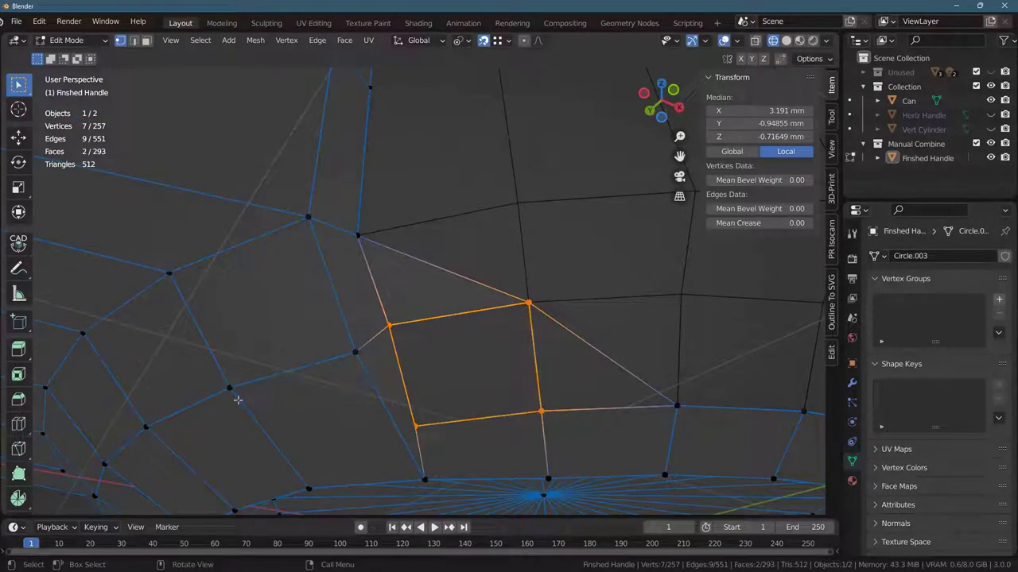
Try triangulated filling of the box-selected vertices around the four-sided gap and converting the resulting triangles to quads.
key(alt+f)
click(337, 437)
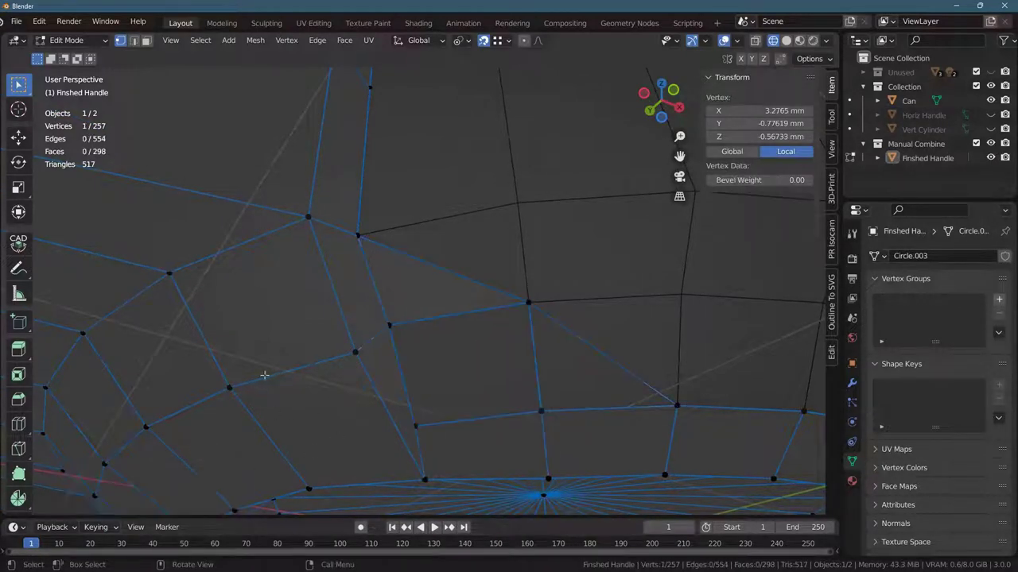
drag(388, 284, 555, 430)
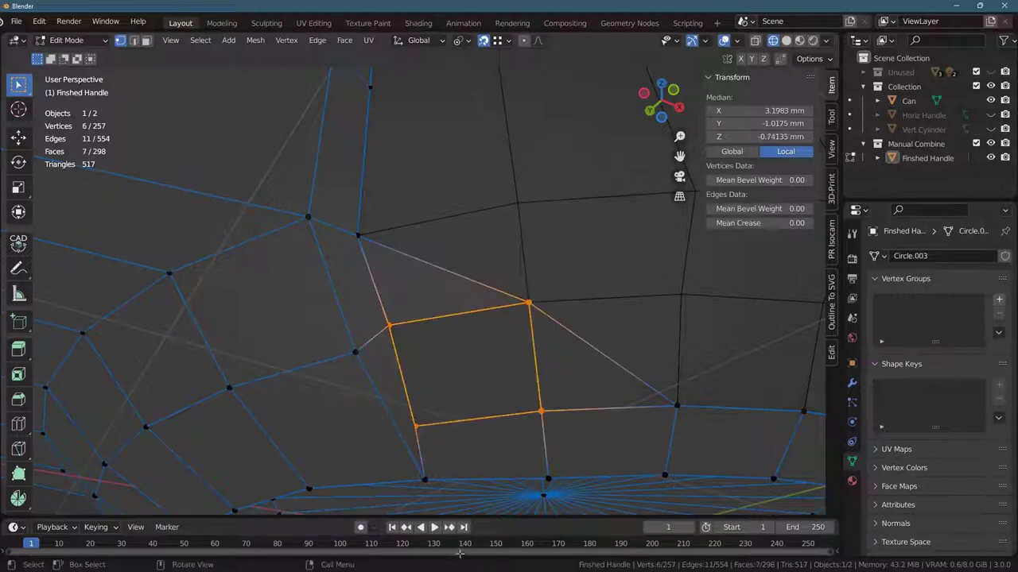
key(alt+j)
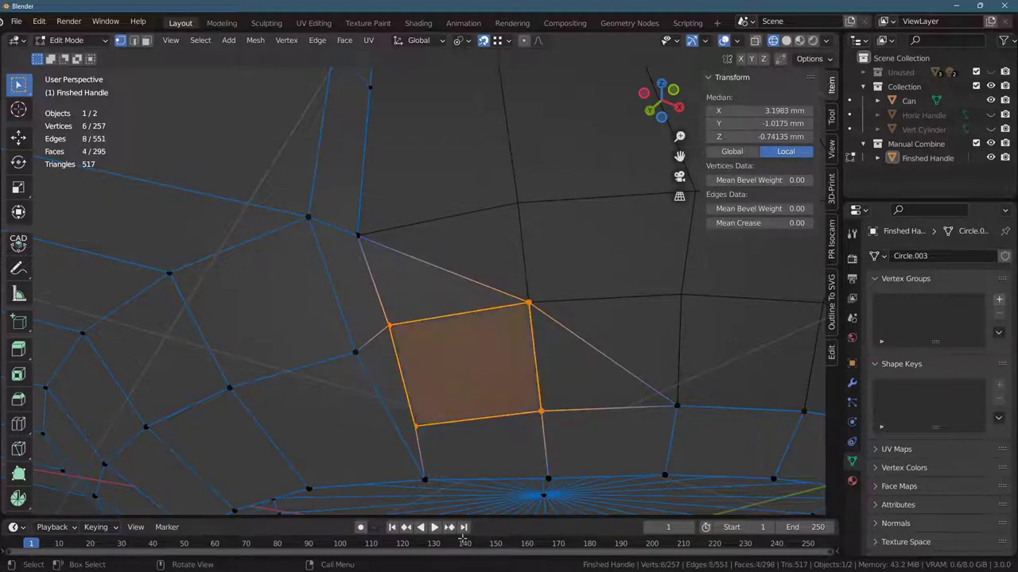
middle_drag(477, 493, 370, 449)
key(2)
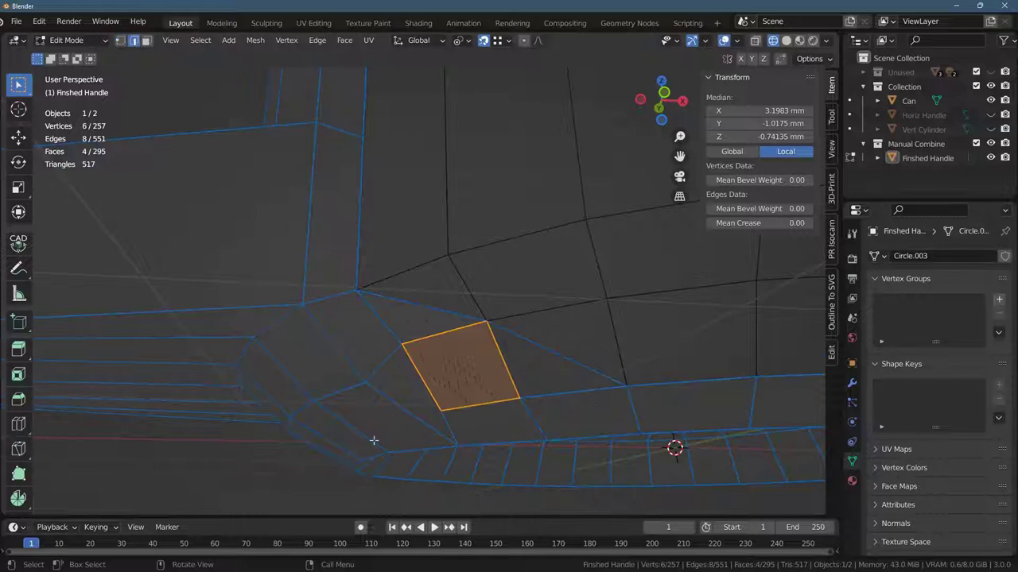
middle_drag(368, 488, 394, 497)
key(ctrl+z)
key(ctrl+z)
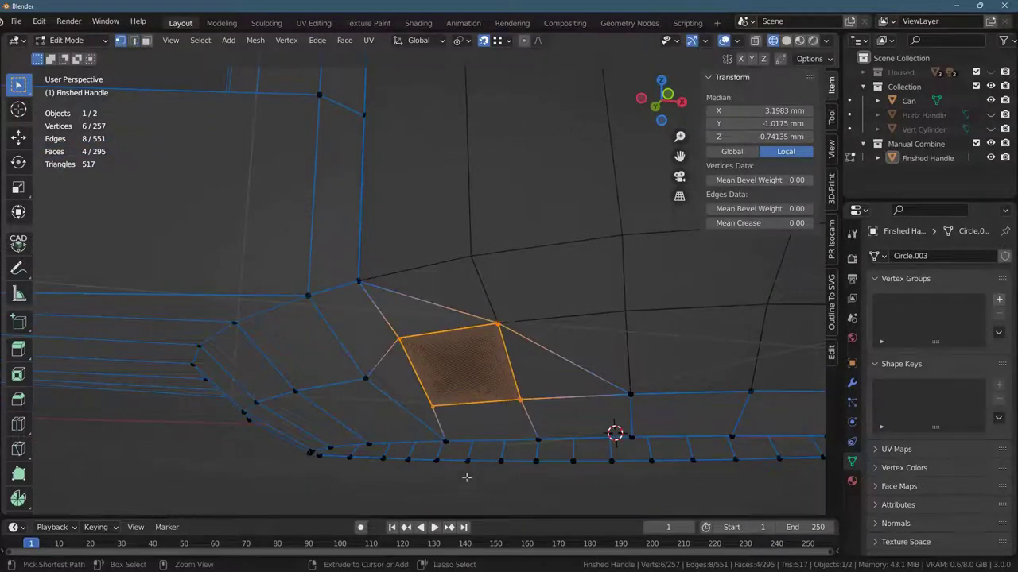
Box-select the vertices around the four-sided gap, the handle's inner corner and the neighbouring rim vertex, and merge them by distance.
middle_drag(382, 423, 355, 409)
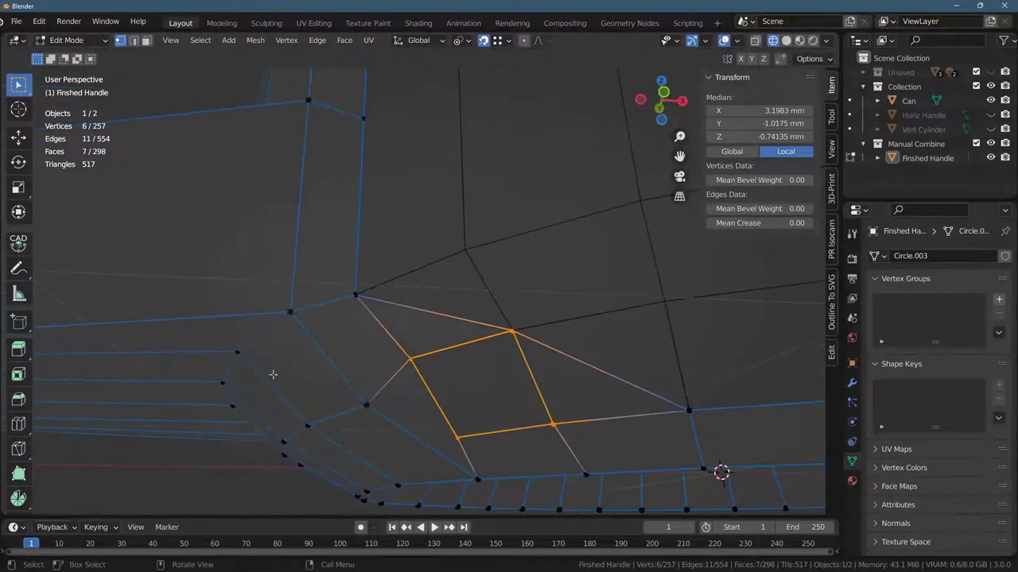
drag(395, 298, 576, 446)
shift+drag(336, 267, 384, 324)
shift+drag(335, 248, 426, 332)
shift+drag(603, 347, 720, 438)
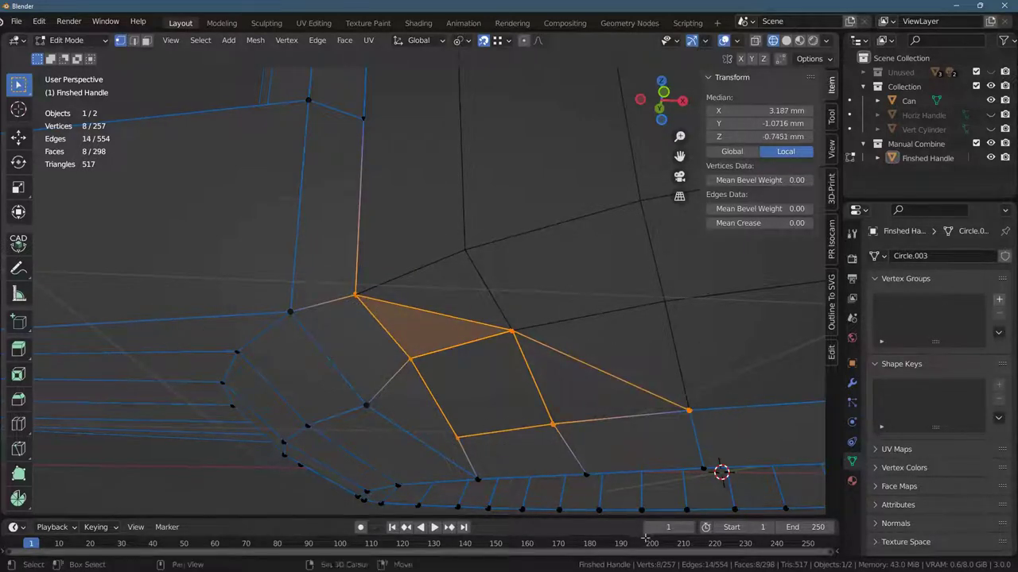
key(m)
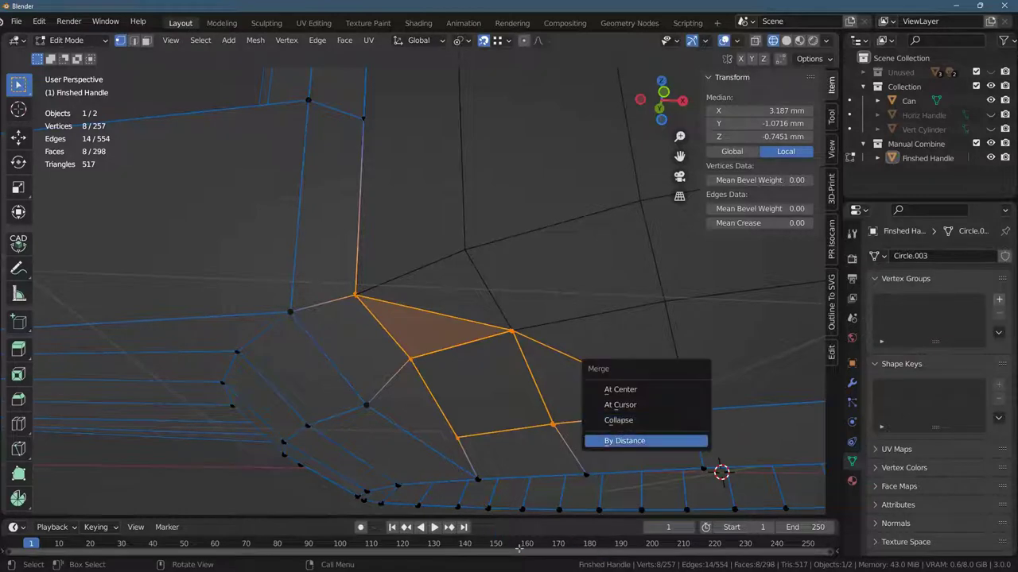
key(b)
key(alt+a)
Select only the four corner vertices of the gap below the triangle and fill them with a quad face.
drag(338, 273, 449, 343)
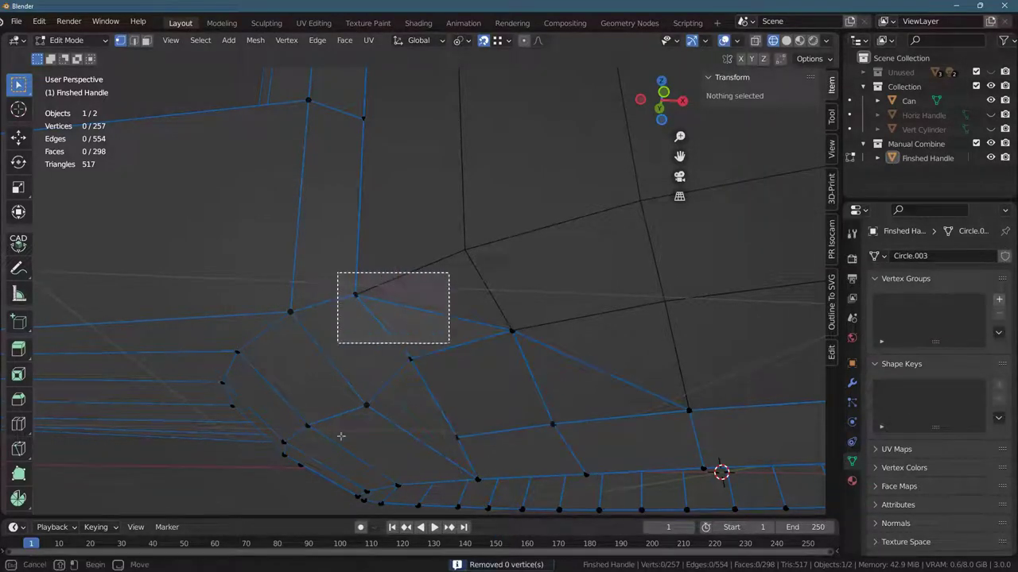
drag(341, 436, 435, 462)
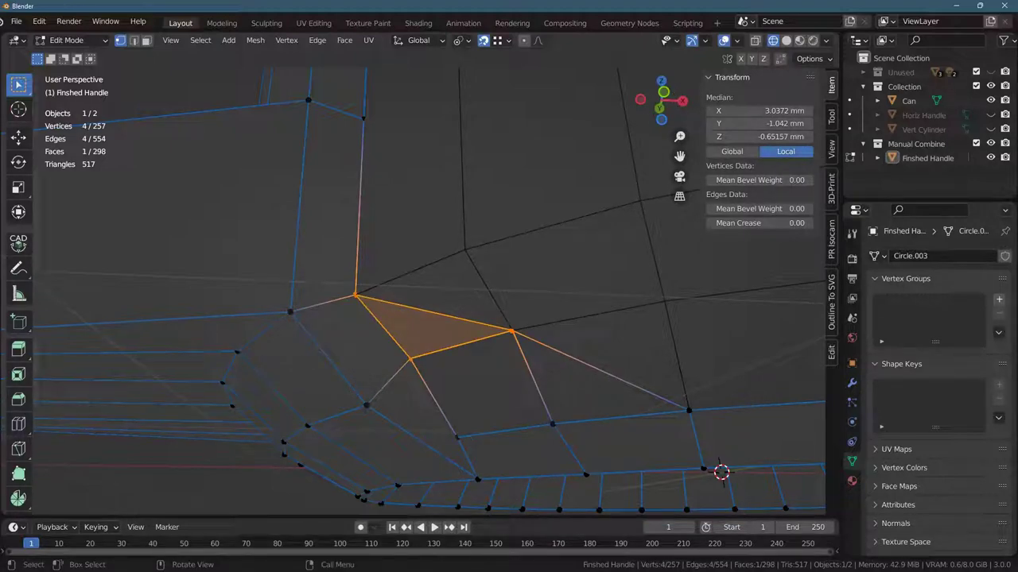
middle_drag(389, 429, 363, 406)
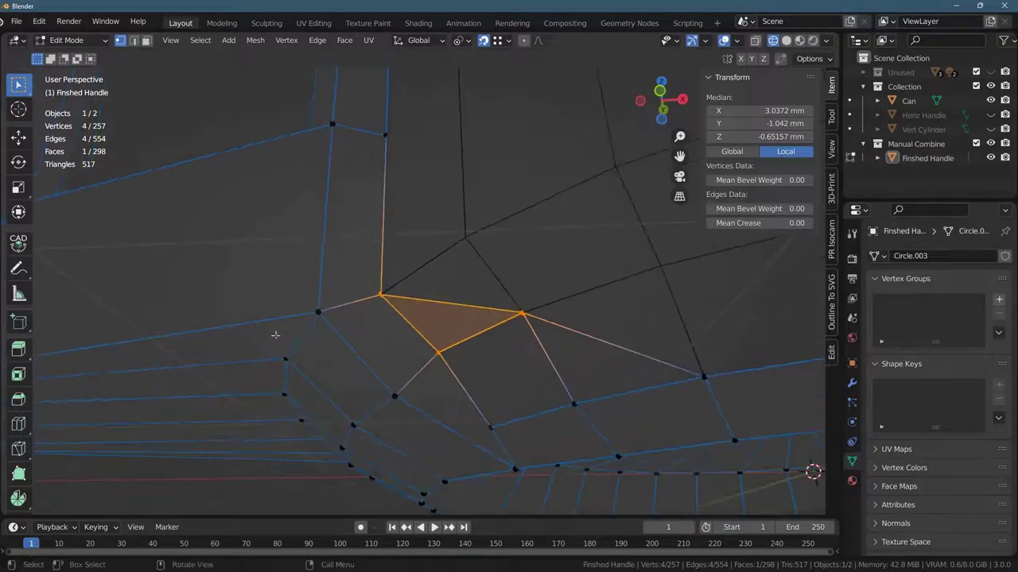
drag(426, 260, 596, 427)
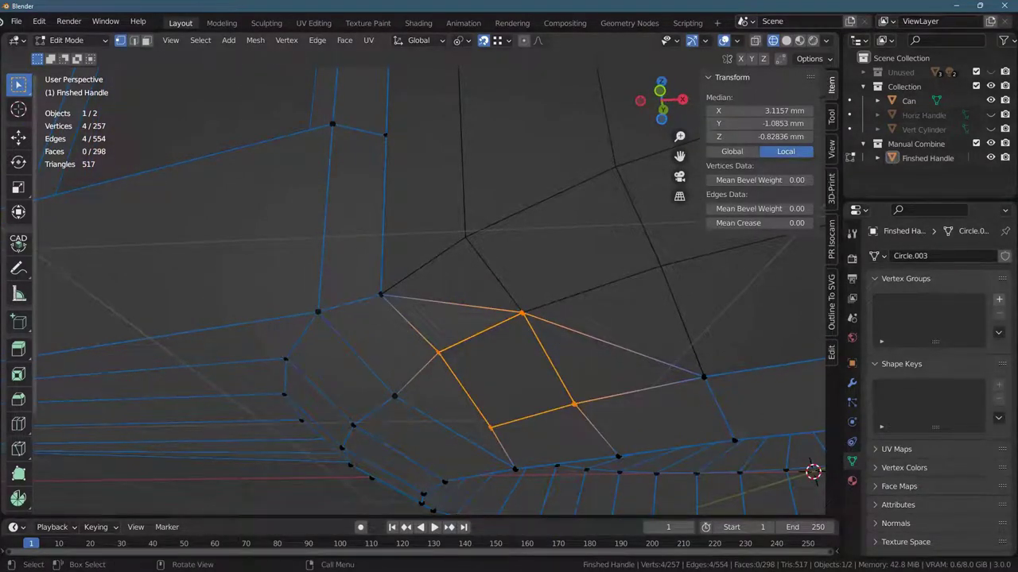
key(f)
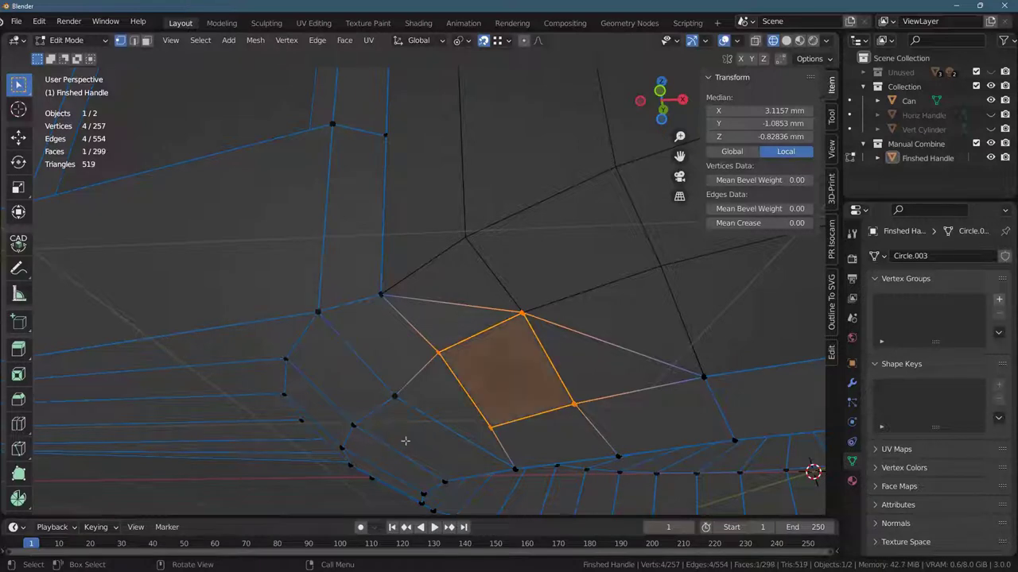
Hide the Can and examine the overlapping geometry around the remaining triangular gap beside the new quad.
middle_drag(447, 445, 466, 448)
key(b)
drag(498, 272, 888, 441)
middle_drag(583, 502, 116, 368)
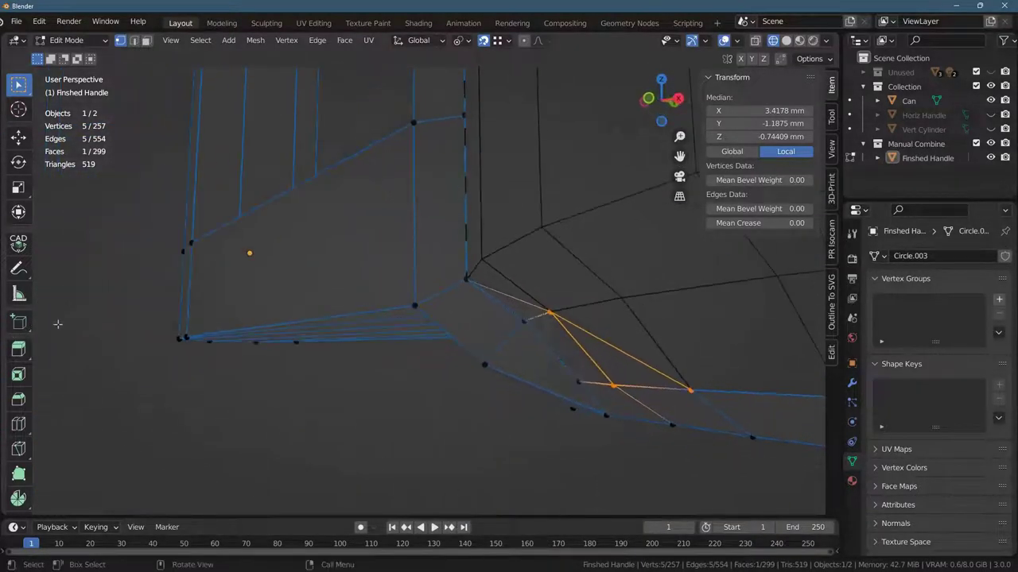
middle_drag(553, 469, 702, 411)
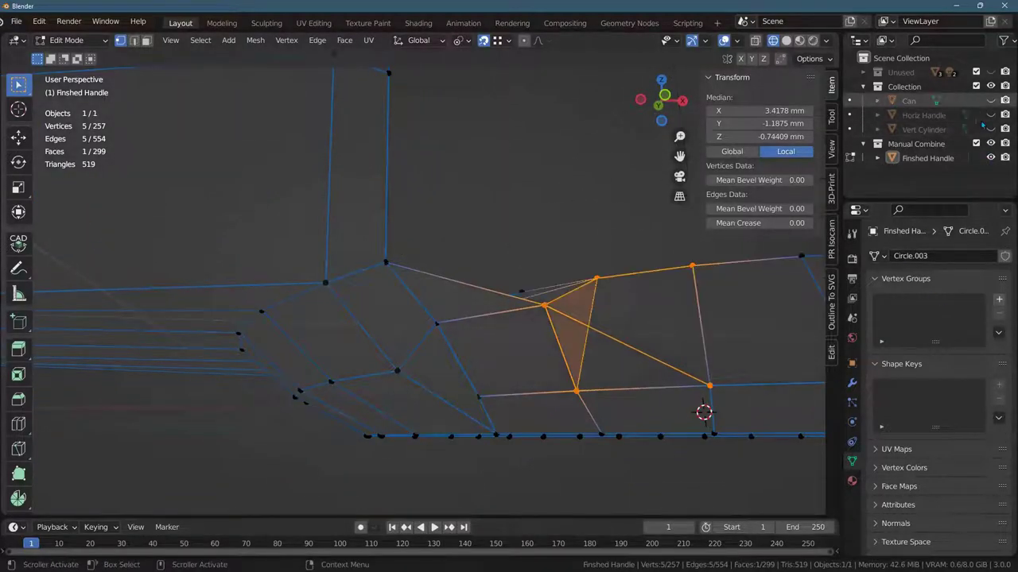
middle_drag(671, 433, 381, 419)
key(ctrl+z)
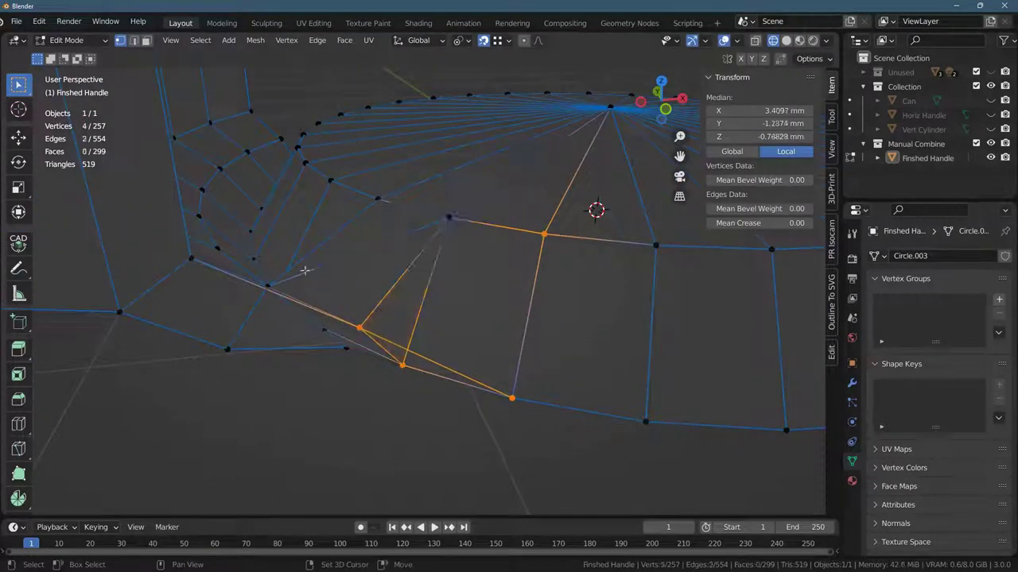
Select the three stray edges behind the junction near the base fan and delete them with Only Edges & Faces.
middle_drag(436, 382, 295, 427)
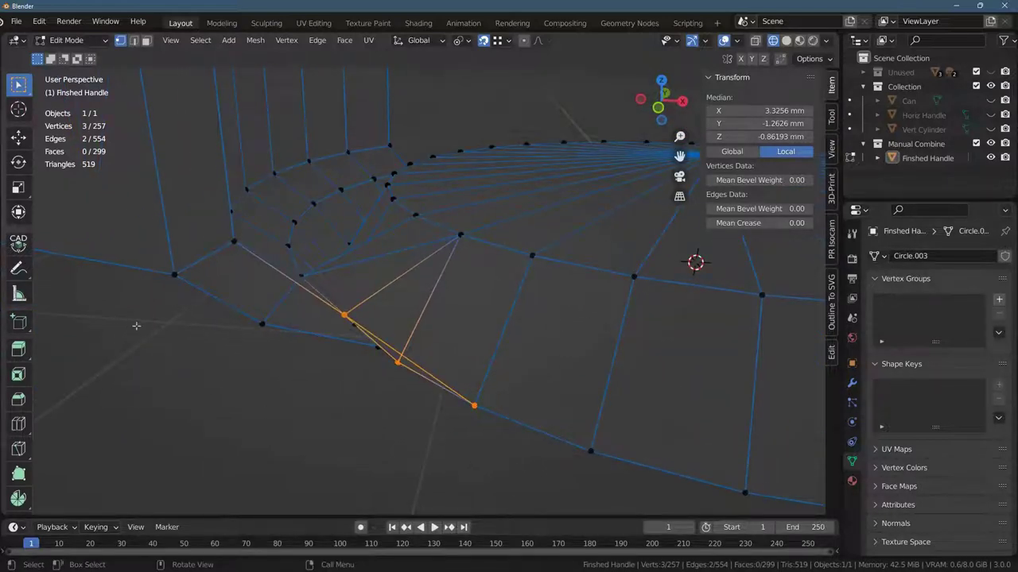
middle_drag(135, 326, 230, 358)
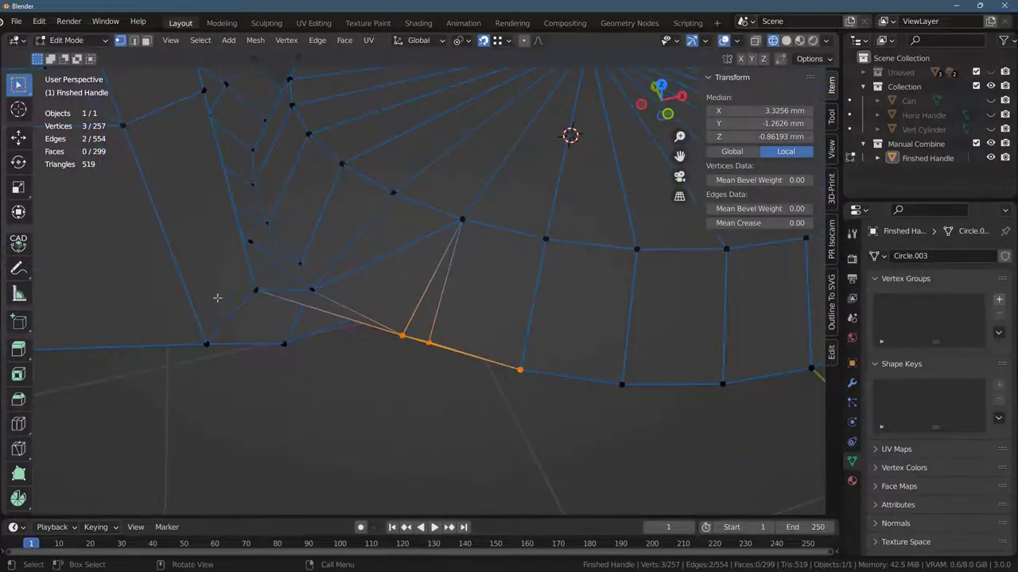
middle_drag(266, 328, 224, 319)
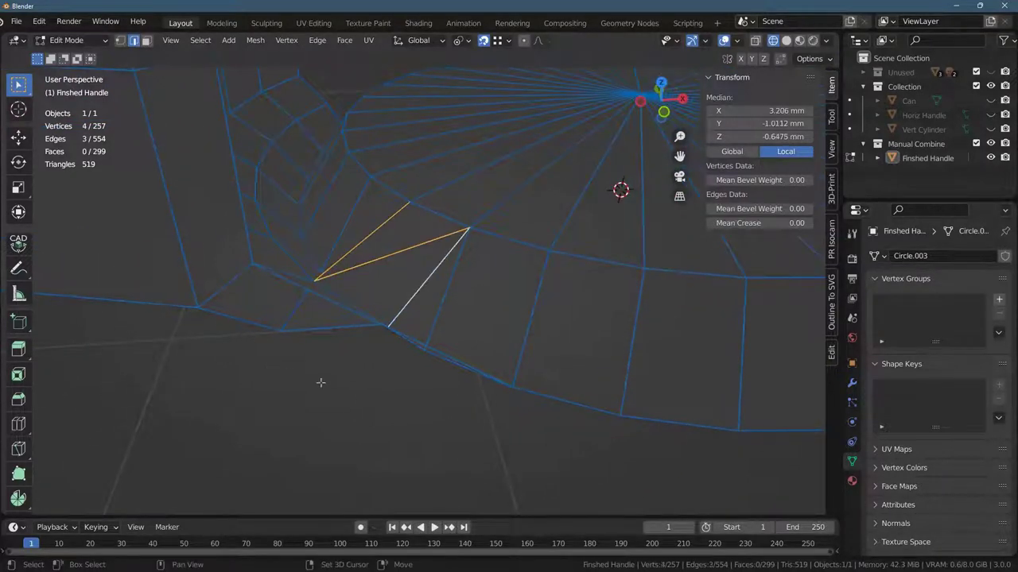
middle_drag(320, 382, 307, 354)
key(x)
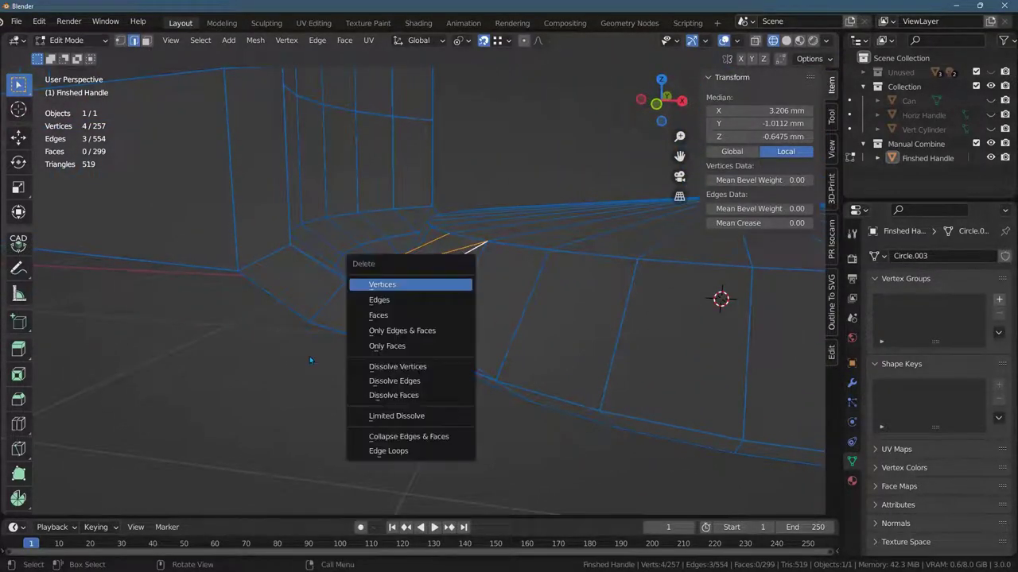
key(Down)
key(Down)
key(Down)
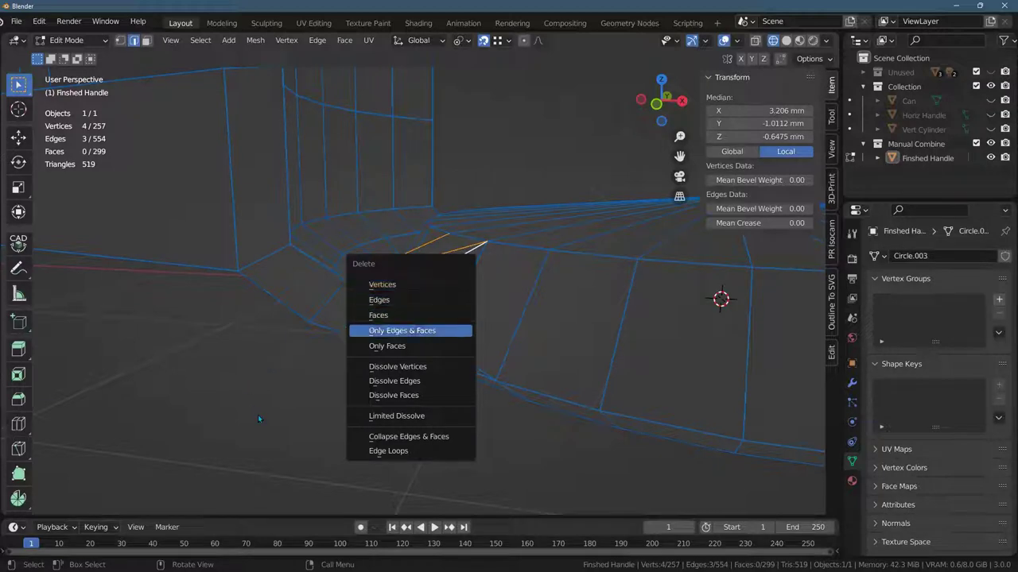
key(Return)
Dissolve the extra diagonal edge running from the inner base ring to the outer rim vertex beside the junction.
middle_drag(258, 419, 246, 356)
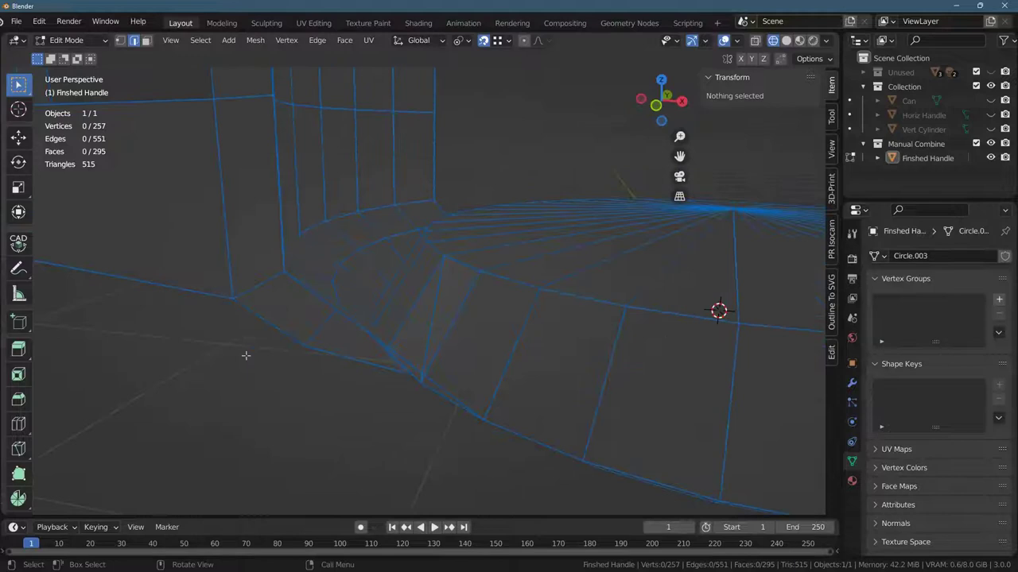
scroll(272, 409, up, 2)
middle_drag(381, 481, 259, 389)
click(432, 332)
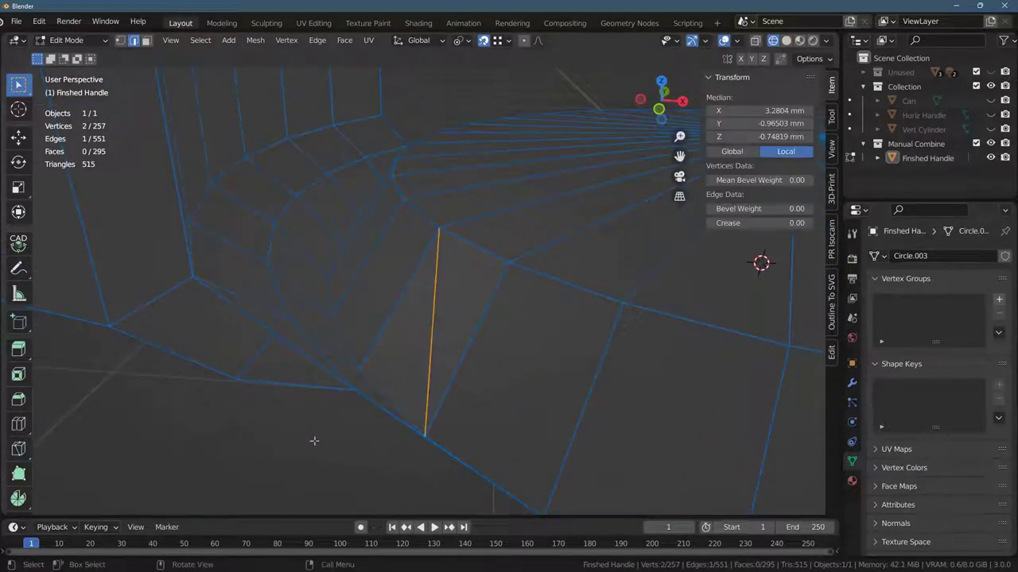
key(x)
key(Down)
key(Down)
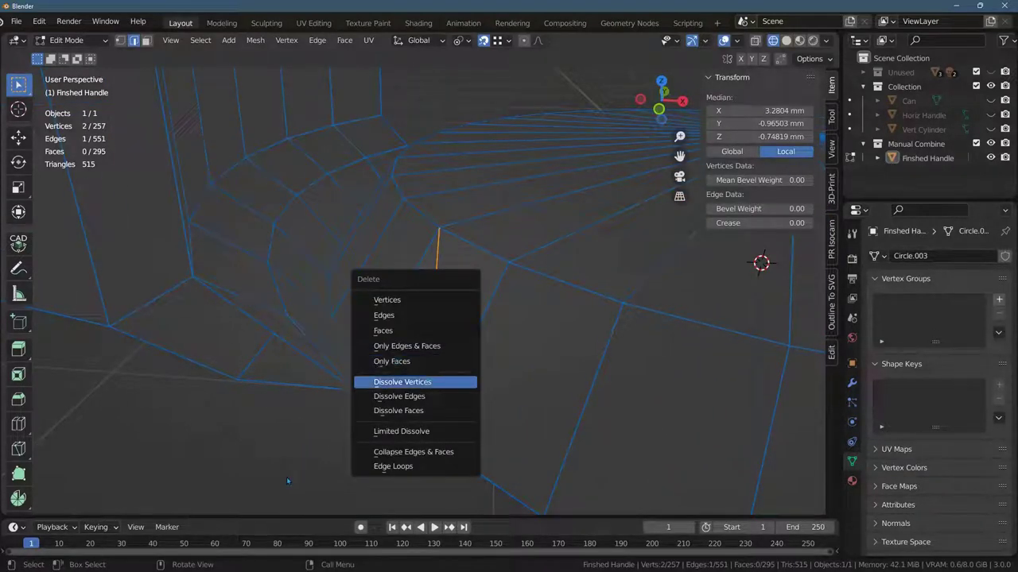
key(Down)
key(Return)
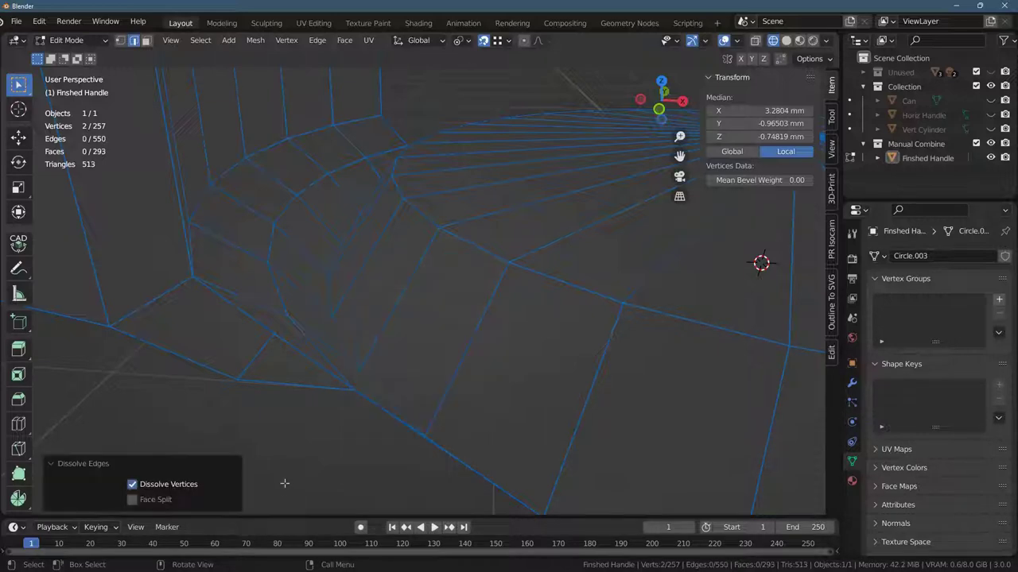
Box-select around the remaining triangular gap beside the quad and fill it with a face.
middle_drag(284, 483, 275, 427)
middle_drag(251, 472, 372, 321)
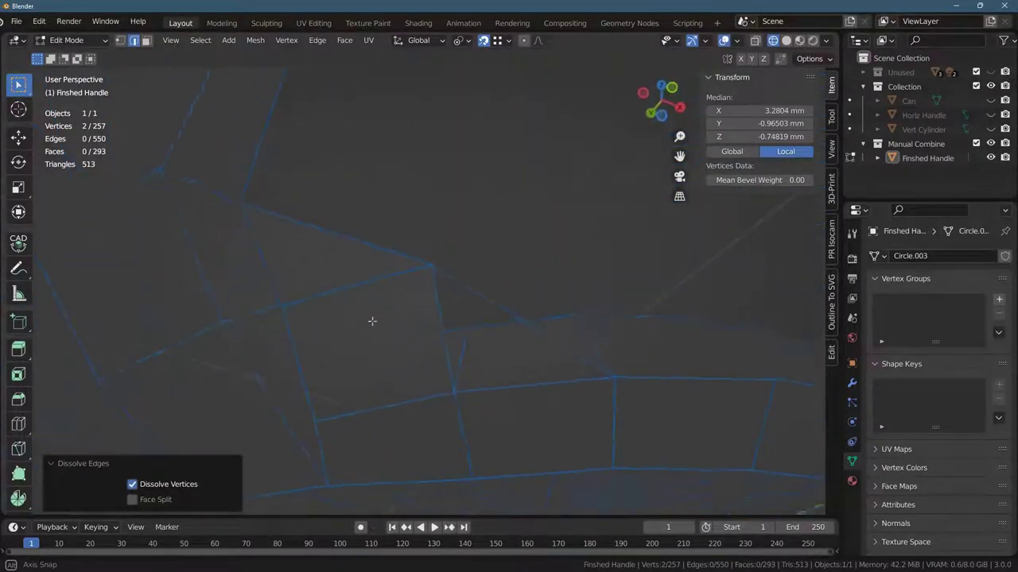
drag(436, 228, 653, 418)
middle_drag(654, 418, 554, 348)
key(f)
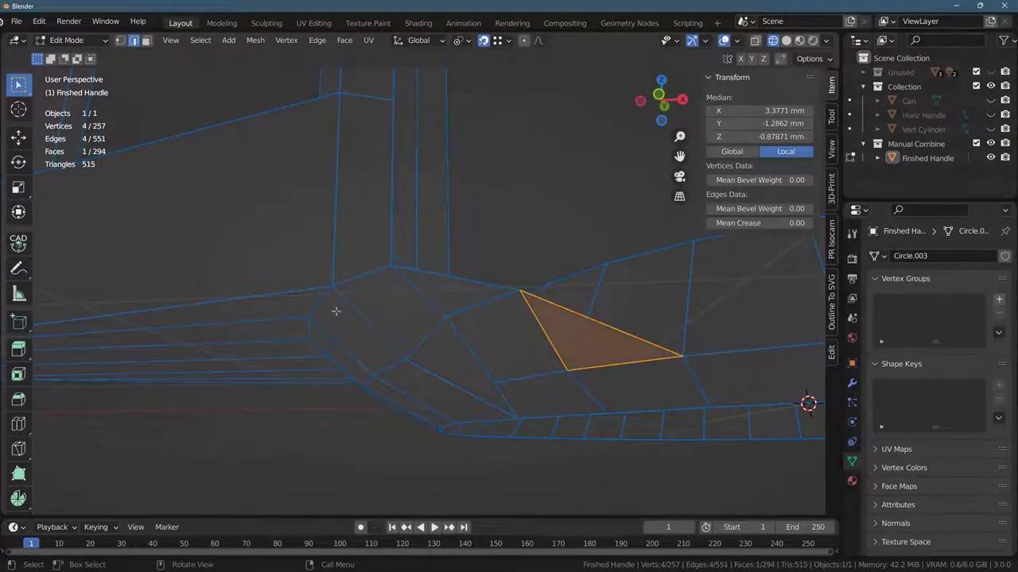
middle_drag(386, 315, 287, 394)
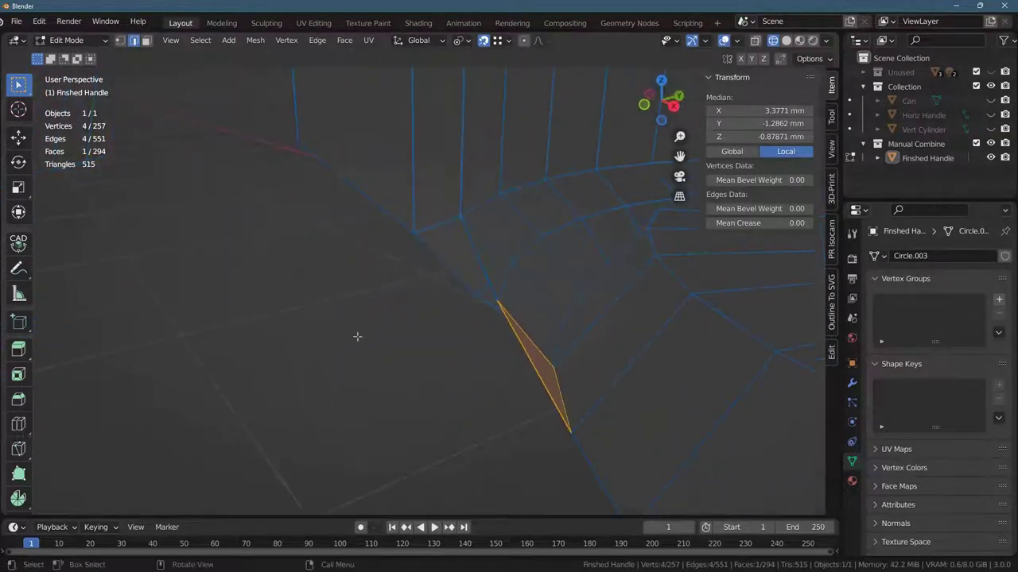
Examine the newly filled triangle and the surrounding junction edges from several angles.
middle_drag(452, 423, 420, 352)
scroll(420, 352, down, 1)
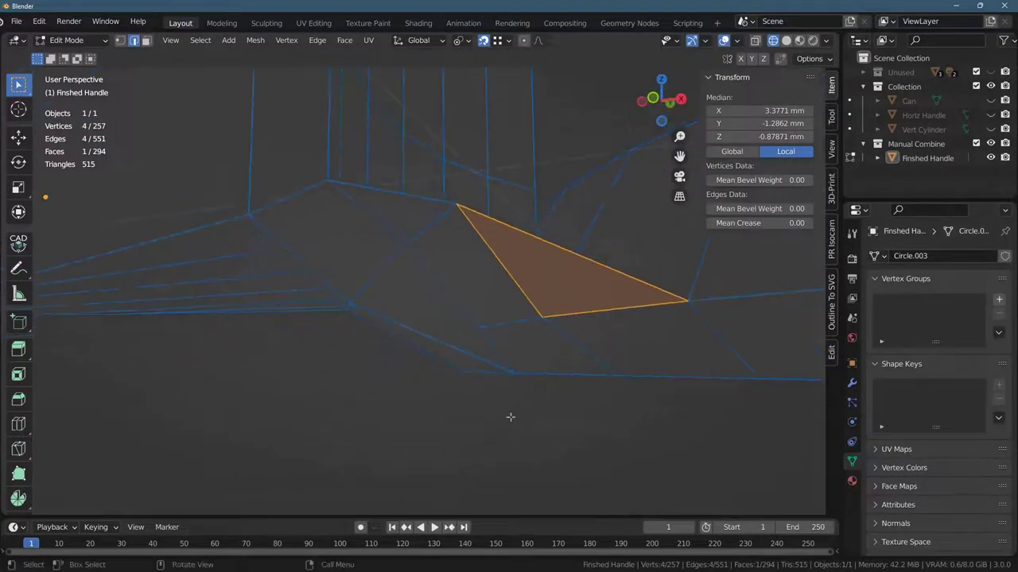
middle_drag(510, 417, 387, 371)
middle_drag(314, 287, 322, 381)
drag(440, 261, 488, 377)
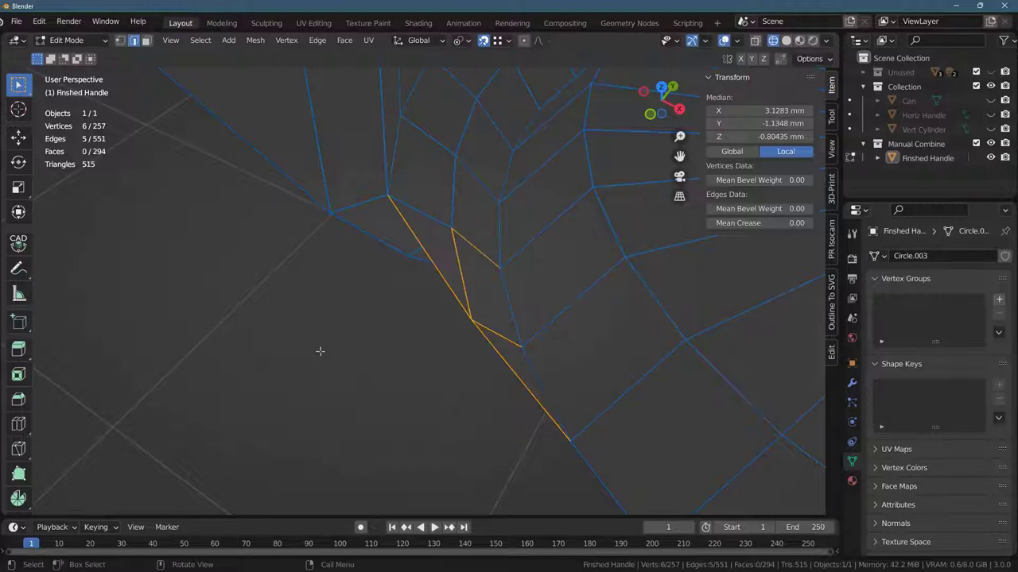
middle_drag(321, 350, 415, 270)
middle_drag(287, 386, 403, 353)
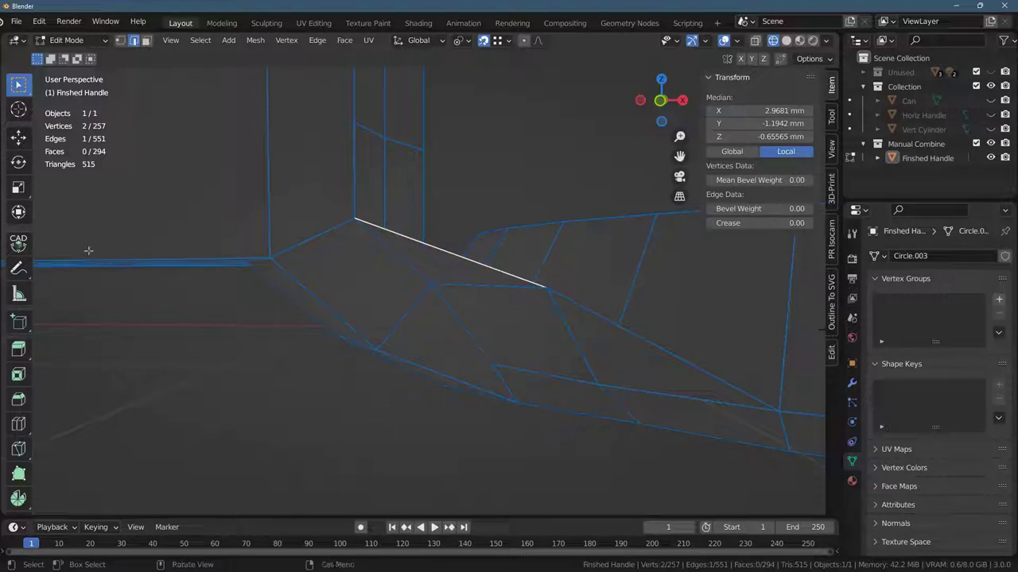
Try to extrude the three adjoining faces at the junction outward, and undo the extrusion.
click(247, 318)
click(444, 266)
shift+click(514, 334)
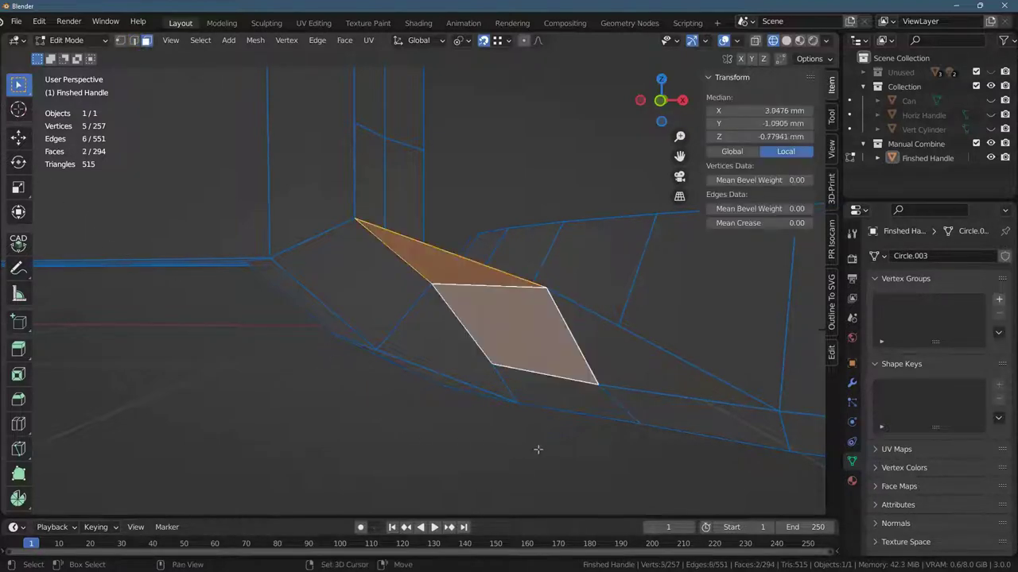
shift+click(612, 358)
middle_drag(569, 401, 583, 383)
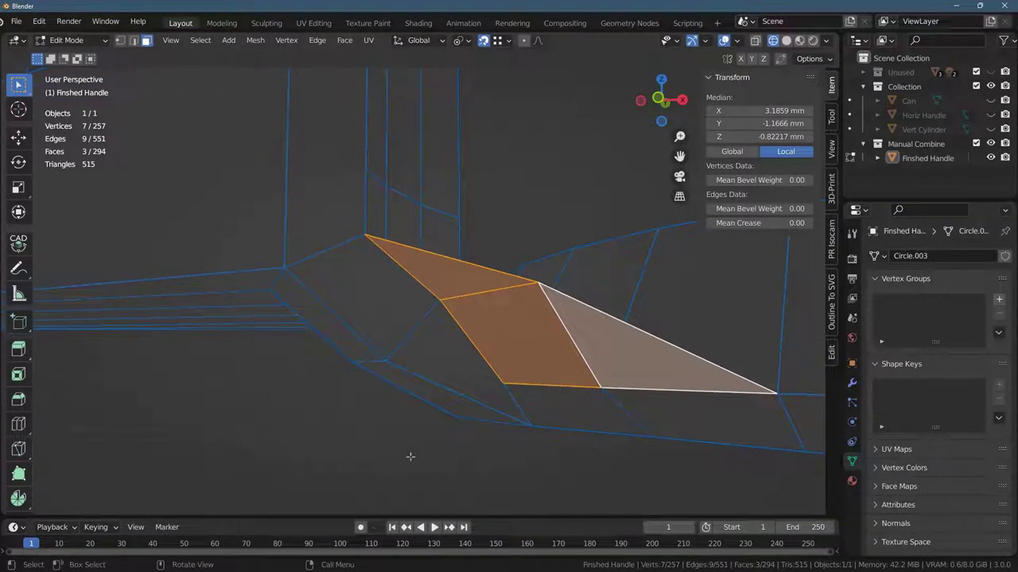
key(e)
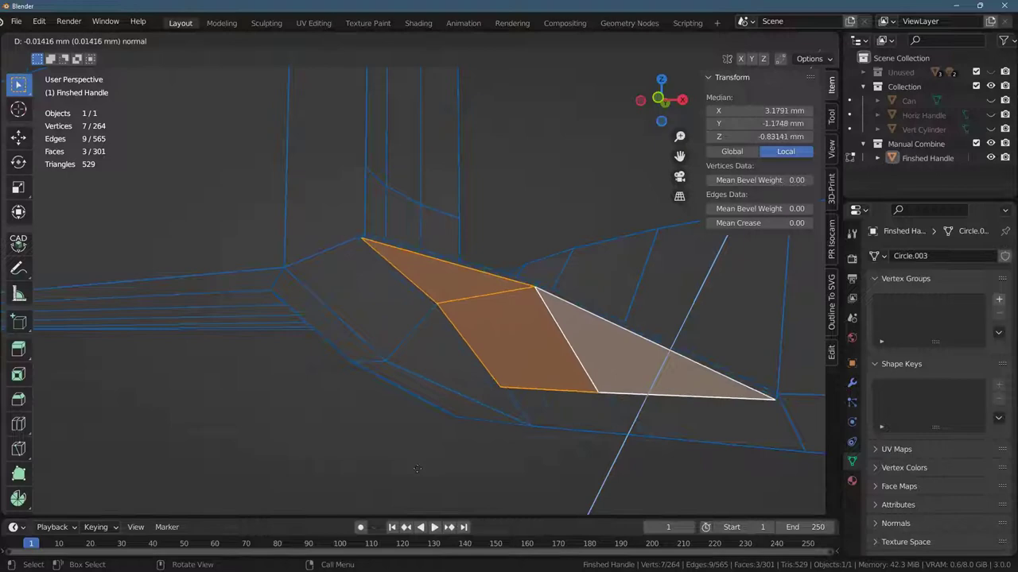
click(406, 482)
middle_drag(400, 490, 399, 450)
key(ctrl+z)
Extrude the two lower outer edges beside the junction horizontally, locking global Z, by about -0.33 mm in Y.
middle_drag(468, 480, 547, 518)
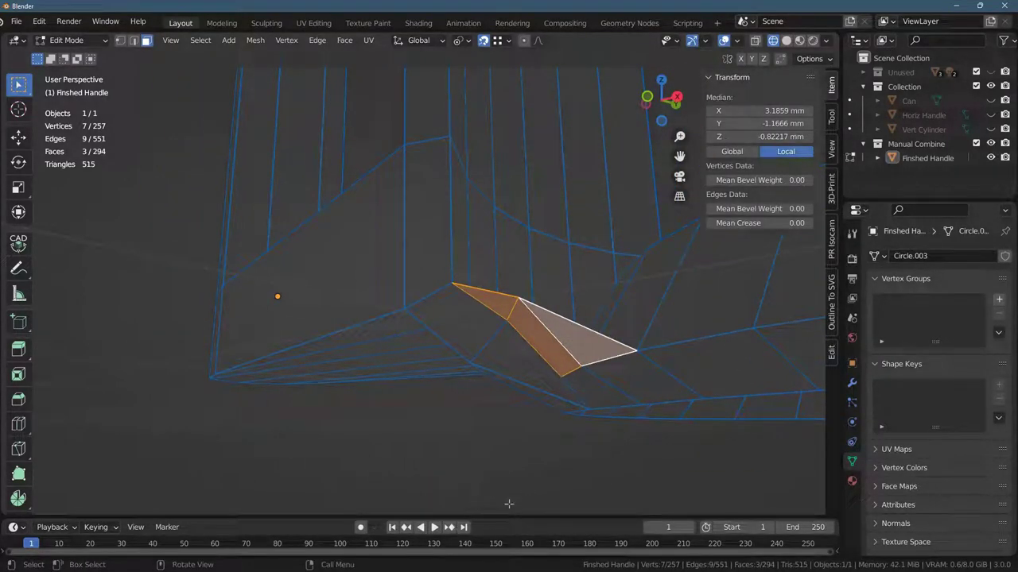
key(2)
key(alt+a)
key(ctrl+alt+shift+m)
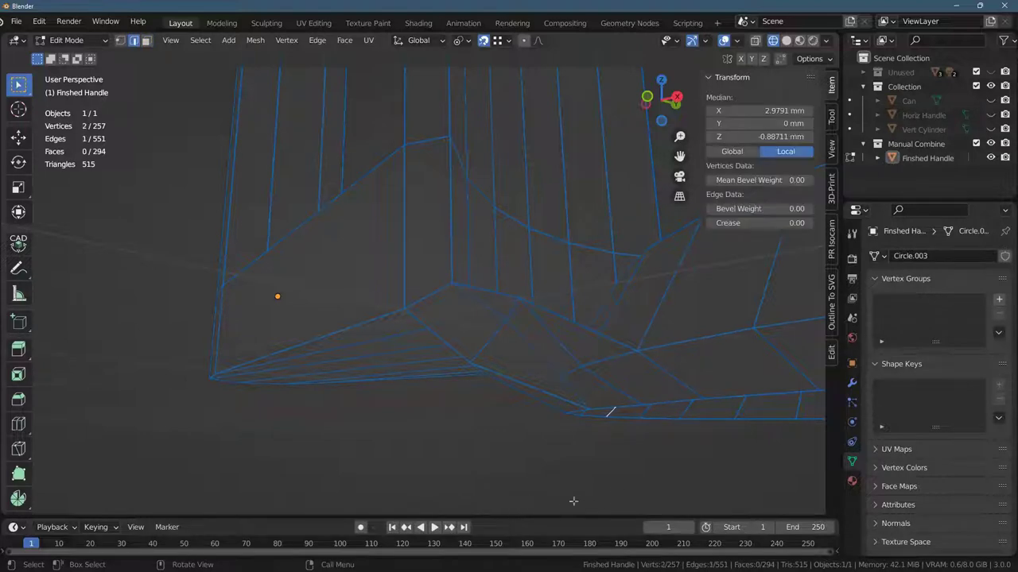
mouse_move(515, 506)
middle_down()
mouse_move(581, 425)
mouse_move(563, 486)
mouse_move(508, 502)
middle_up()
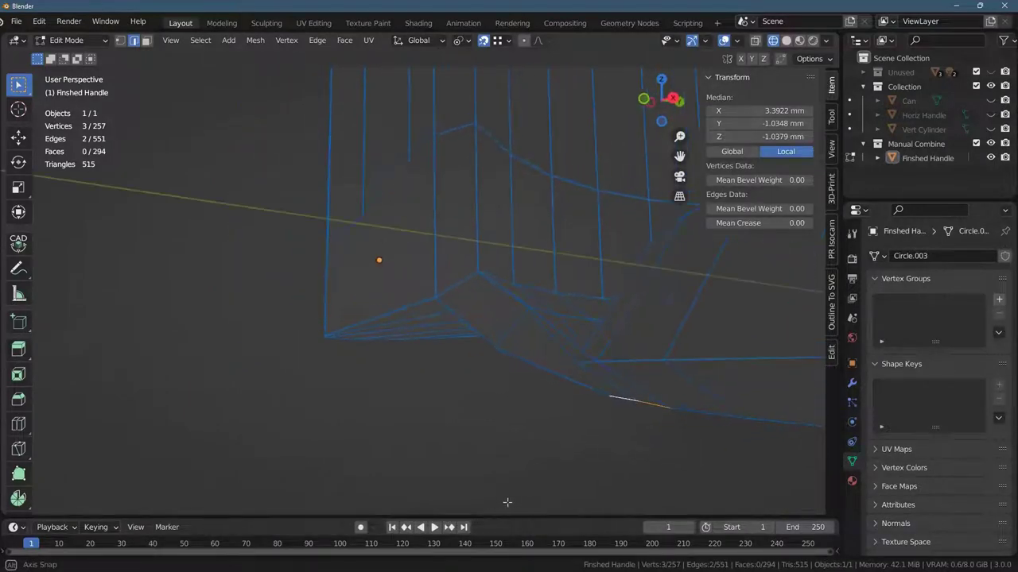
key(e)
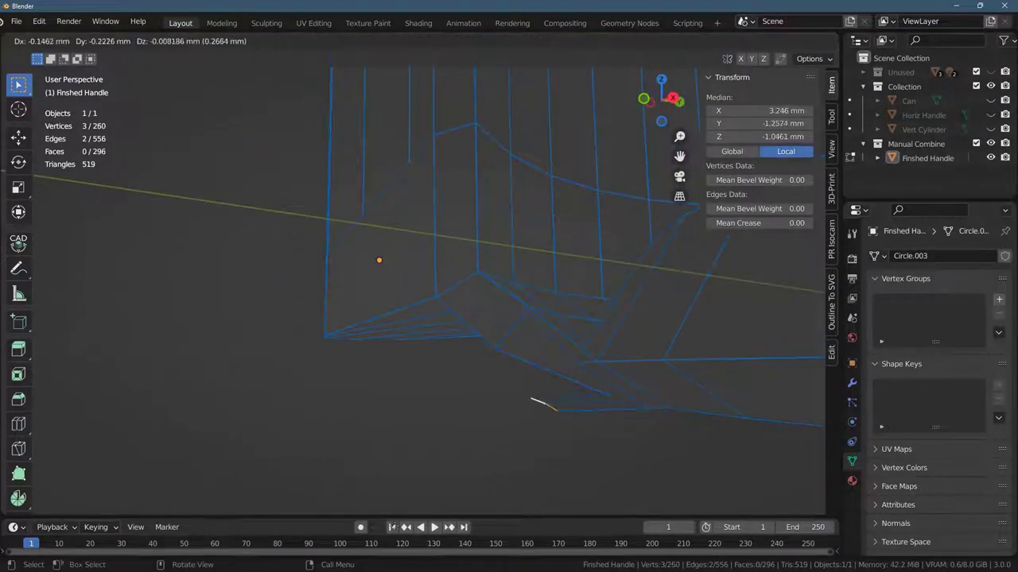
key(shift+z)
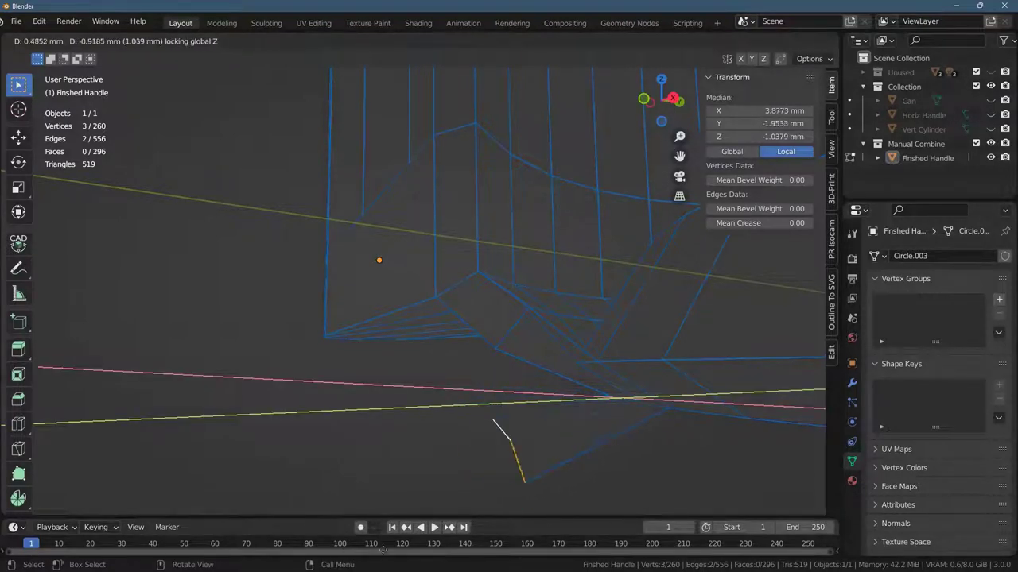
click(432, 515)
middle_drag(434, 515, 467, 533)
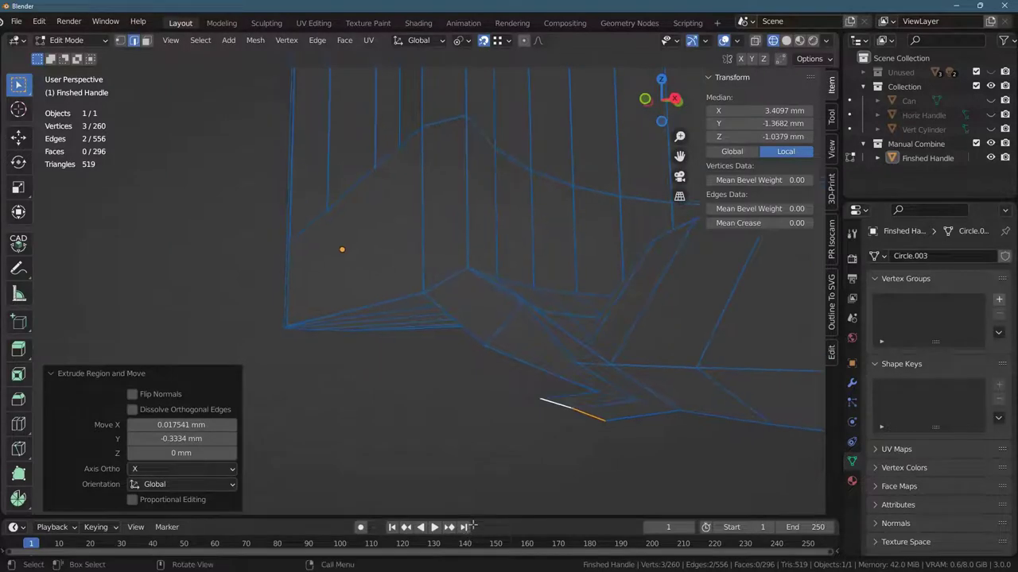
Align the extruded edges' height by snapping them along global Z to a nearby base vertex.
key(g)
key(z)
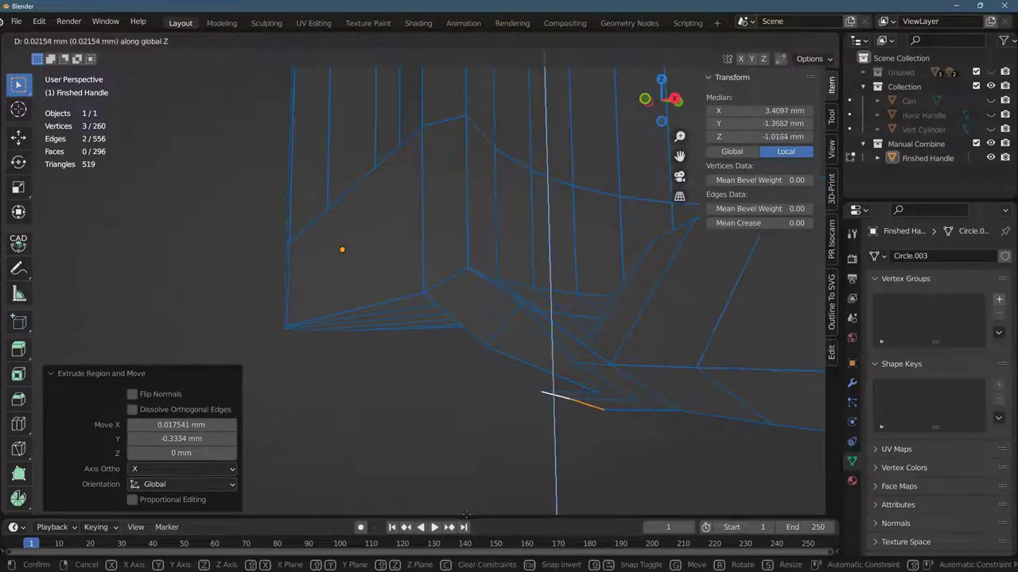
key(ctrl)
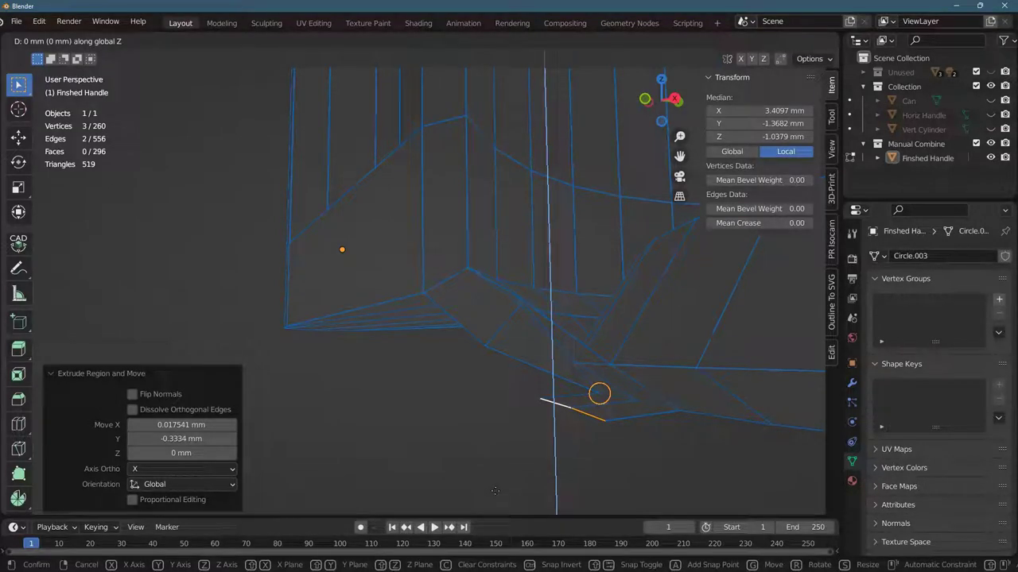
click(494, 491)
Examine how the extruded edges sit against the surrounding junction and base rim geometry.
middle_drag(495, 488, 552, 441)
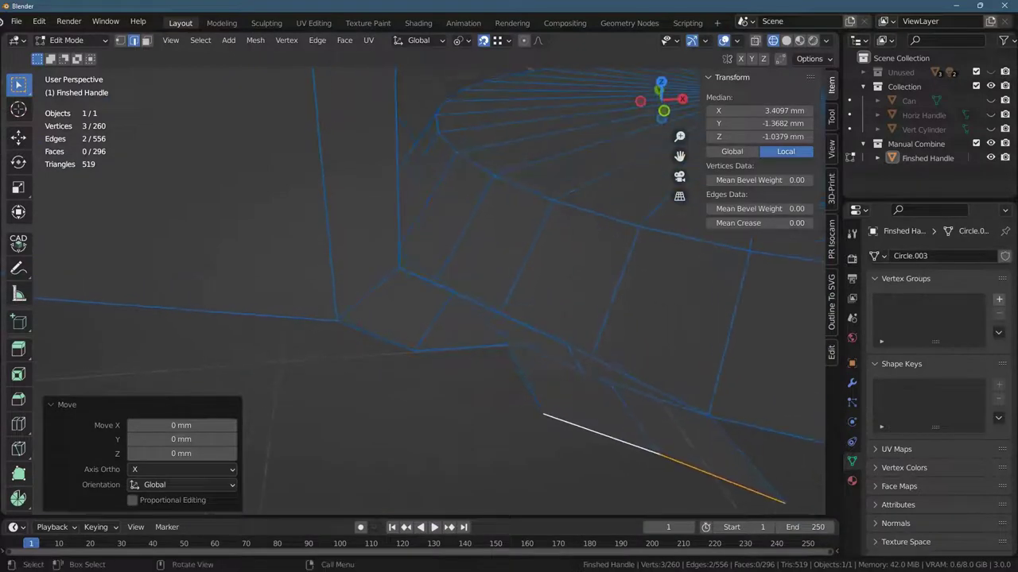
shift+middle_drag(582, 513, 565, 357)
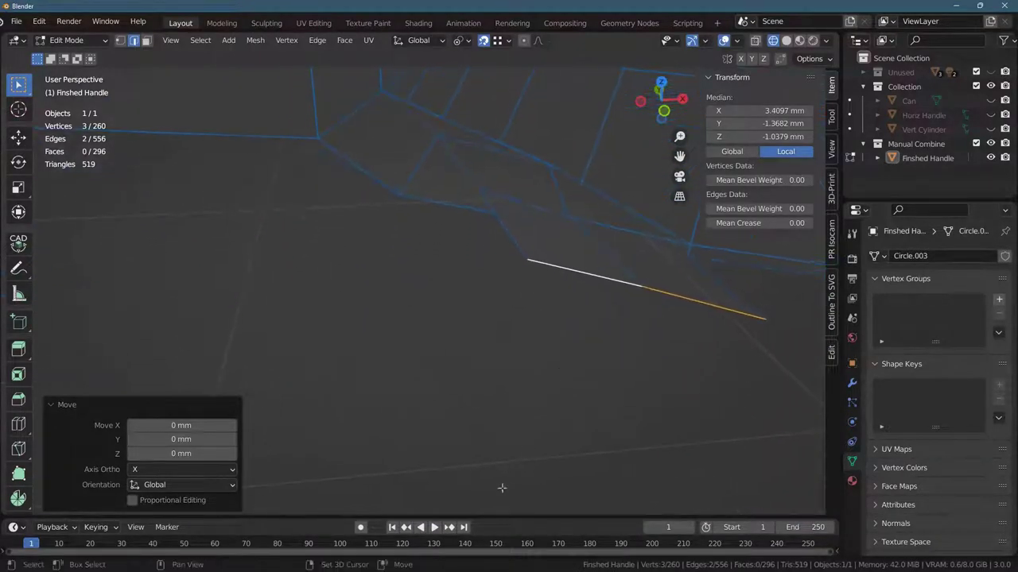
shift+middle_drag(501, 488, 456, 515)
middle_drag(697, 119, 404, 379)
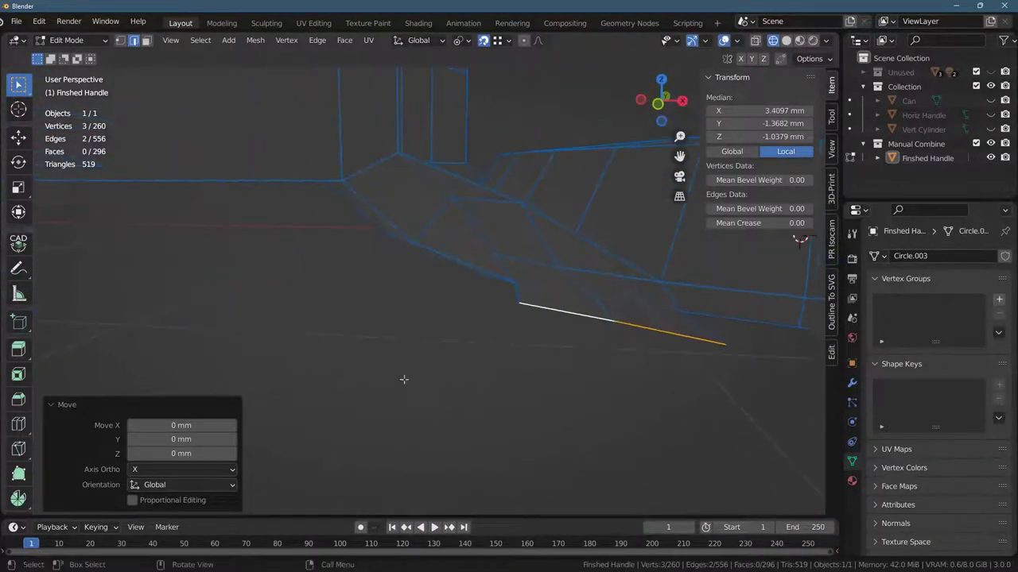
middle_drag(317, 331, 346, 451)
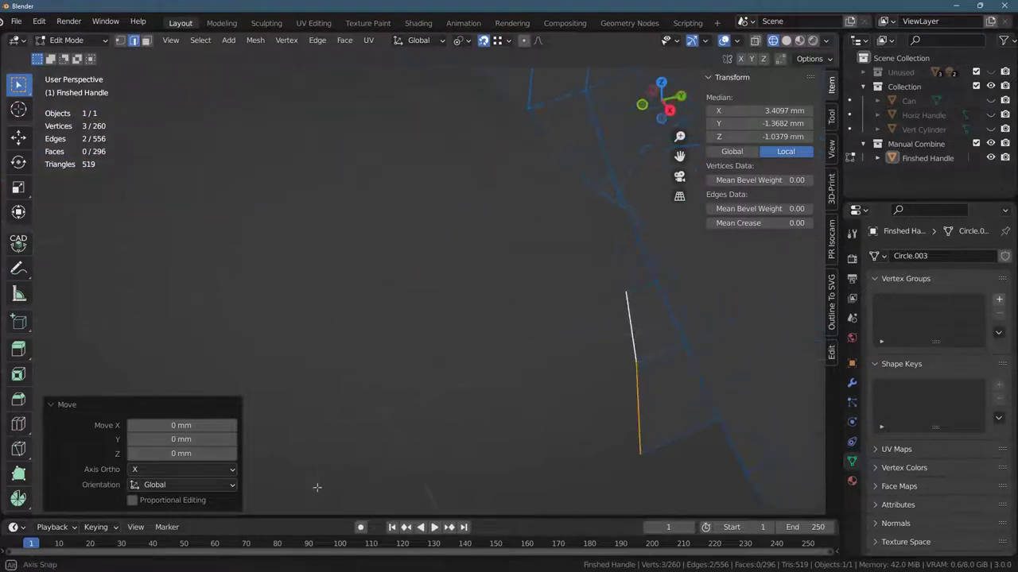
middle_drag(317, 488, 599, 117)
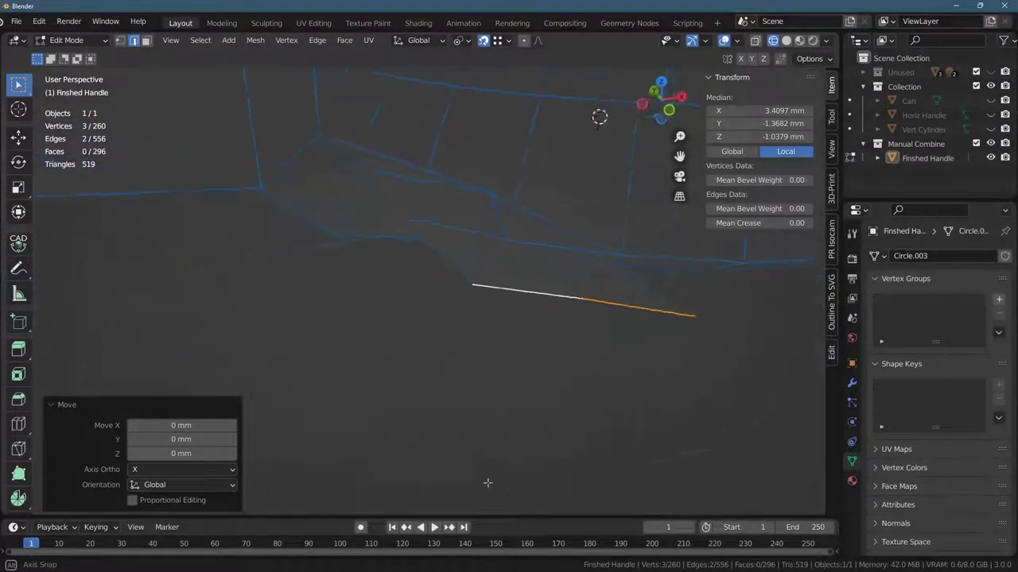
middle_drag(487, 482, 316, 423)
Connect the extruded strip's outer corner vertex to the next lower rim vertex with an edge and fill the triangle between them.
key(1)
drag(466, 341, 500, 360)
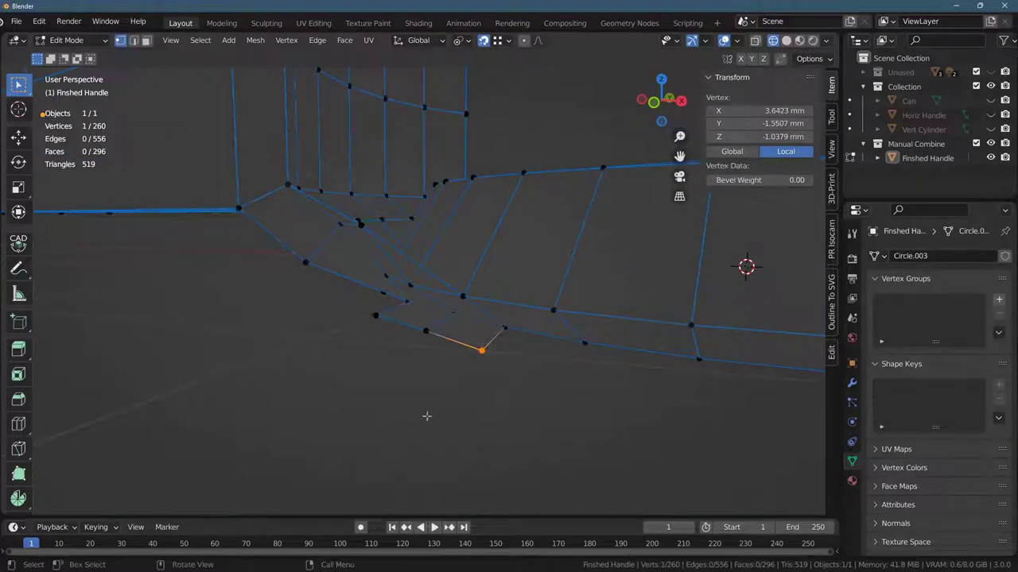
shift+drag(563, 334, 603, 365)
key(f)
middle_drag(457, 462, 434, 446)
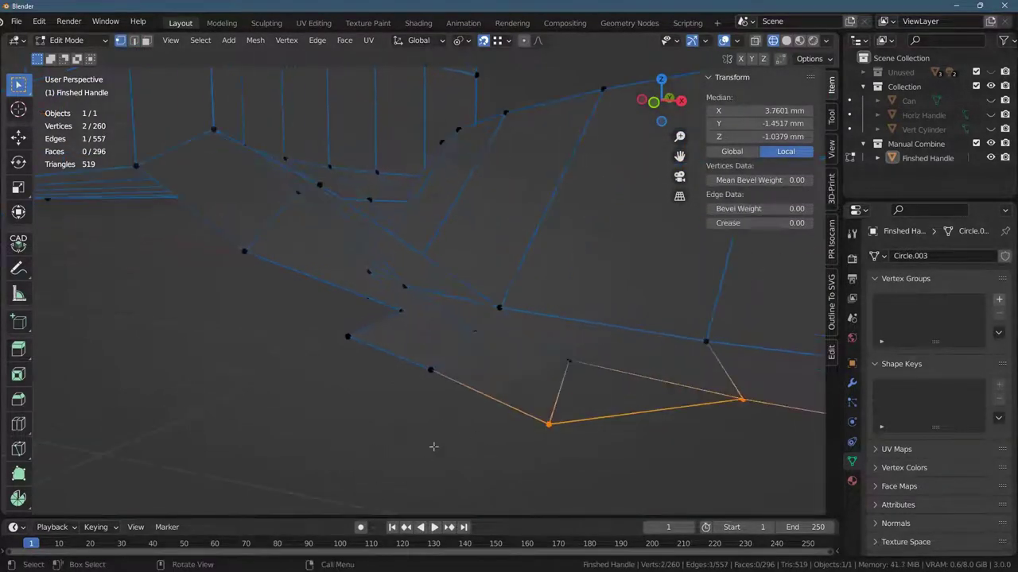
shift+drag(525, 353, 744, 467)
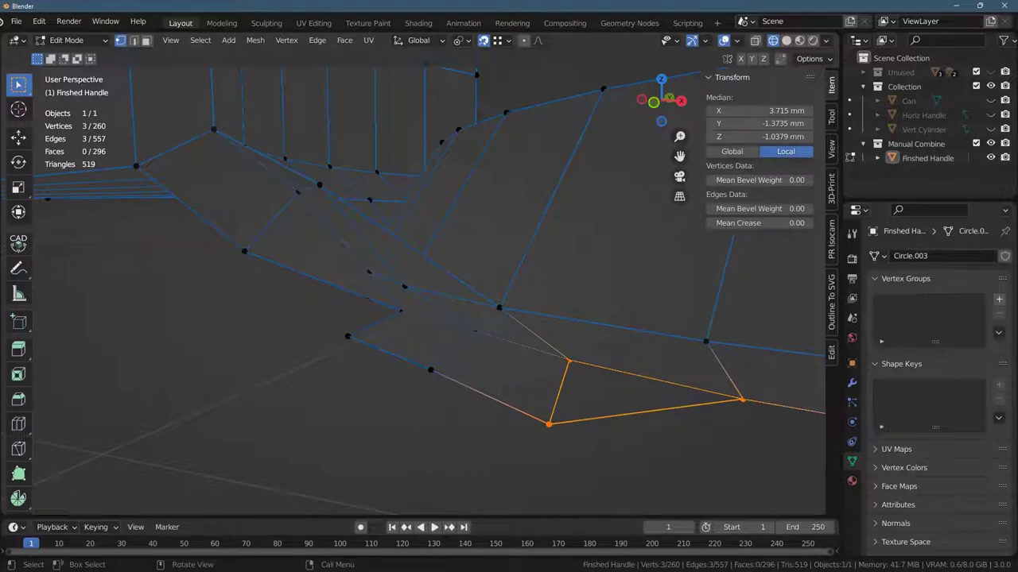
key(f)
mouse_move(744, 468)
middle_down()
mouse_move(704, 438)
mouse_move(697, 447)
mouse_move(727, 462)
middle_up()
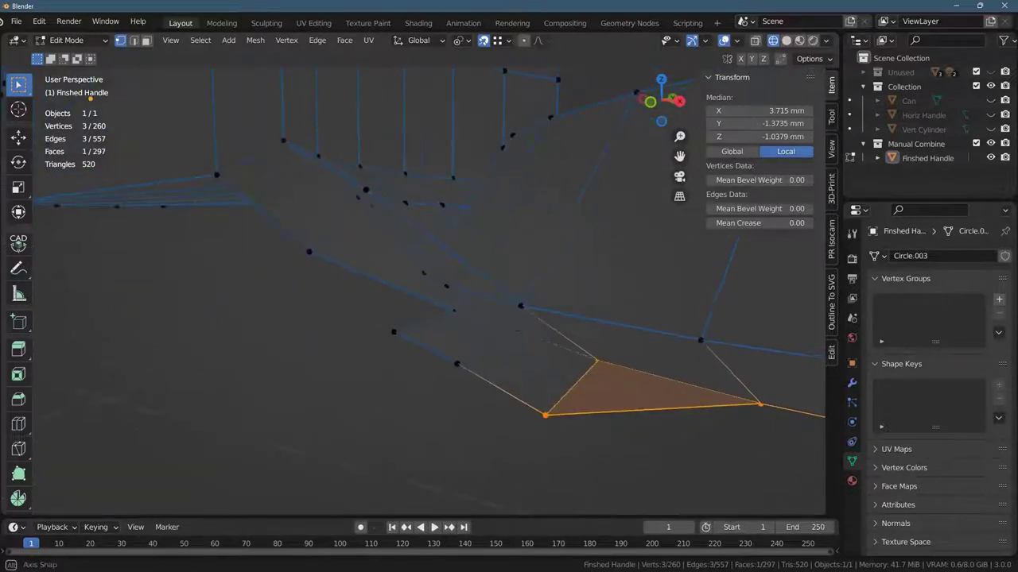
Fill two adjacent triangles connecting the extruded strip's outer corner to the rim vertices above it.
middle_drag(445, 449, 425, 388)
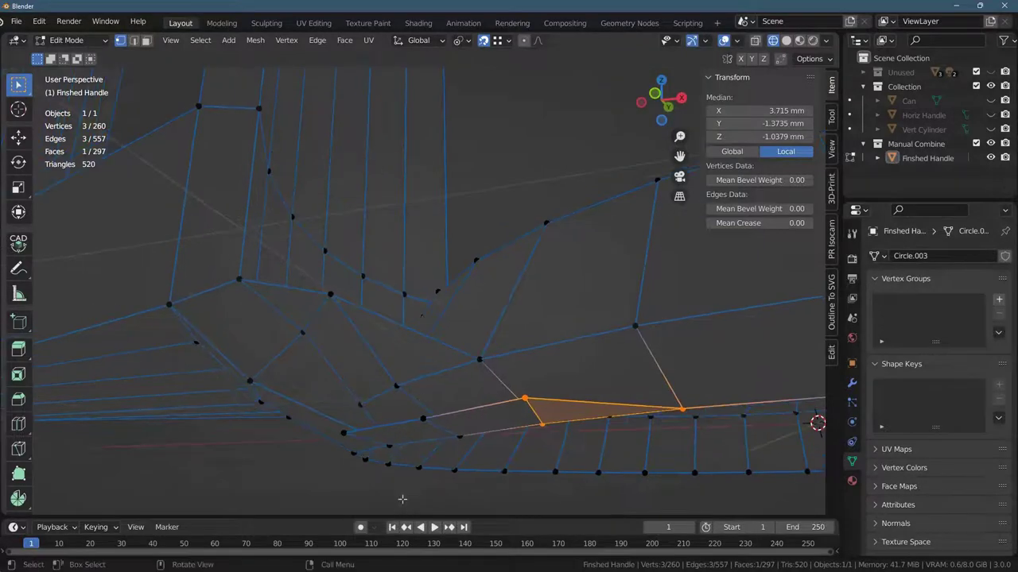
click(525, 398)
shift+drag(613, 307, 692, 409)
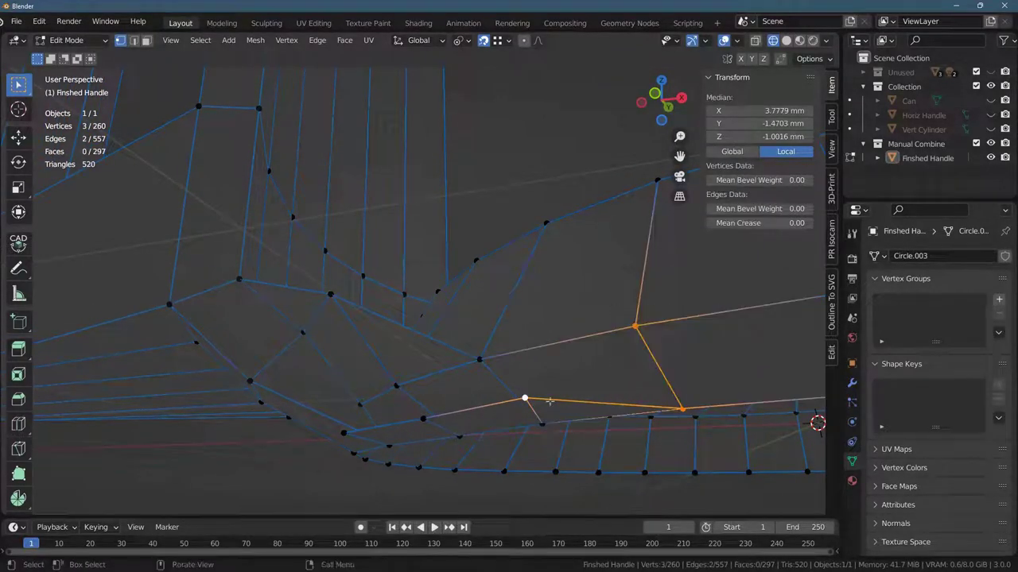
middle_drag(549, 402, 489, 446)
key(f)
shift+click(489, 351)
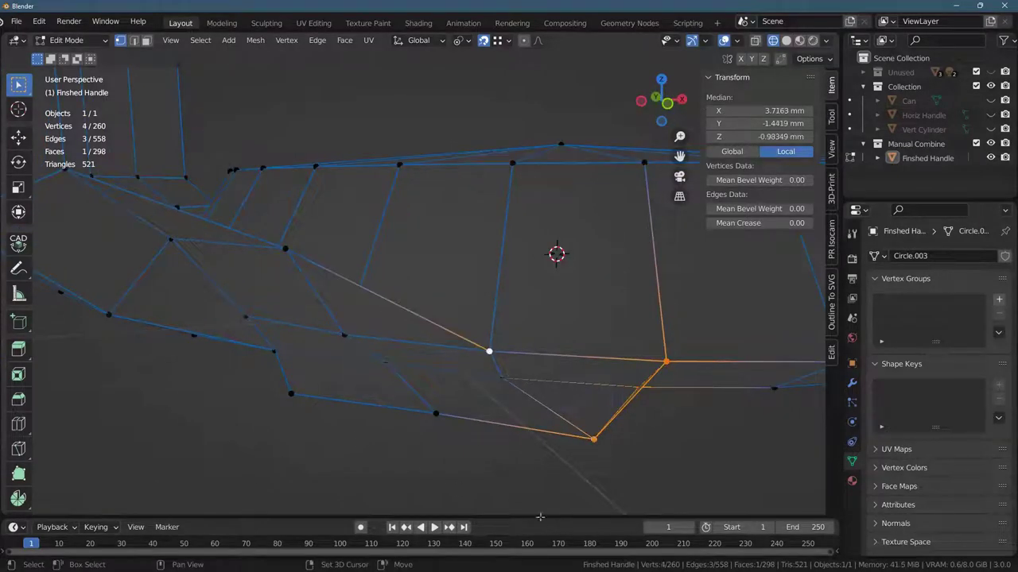
shift+middle_drag(509, 501, 452, 477)
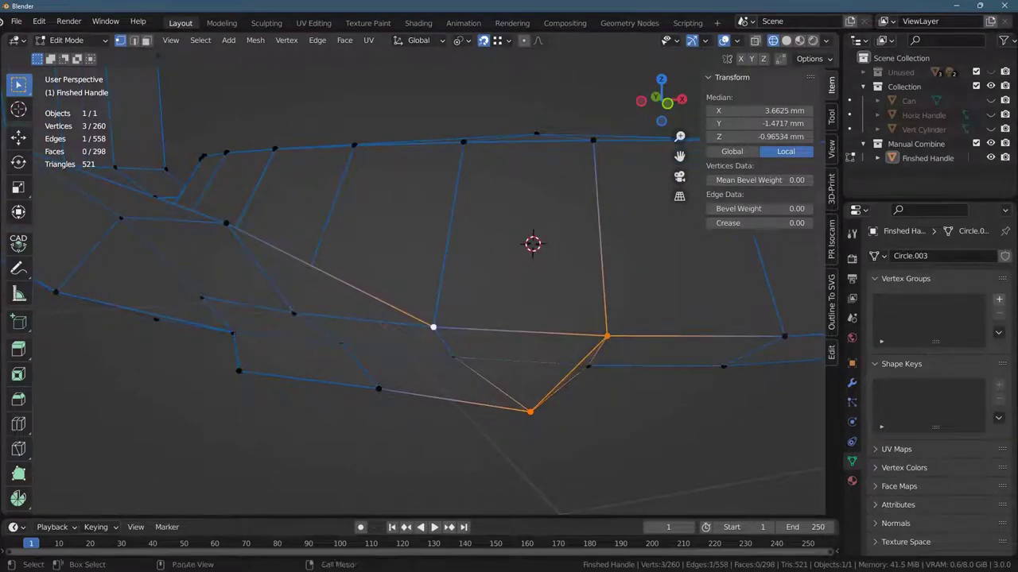
key(f)
Switch to solid shading and fill the triangle between the strip's outer corner, its middle vertex and the rim vertex above.
middle_drag(525, 525, 423, 534)
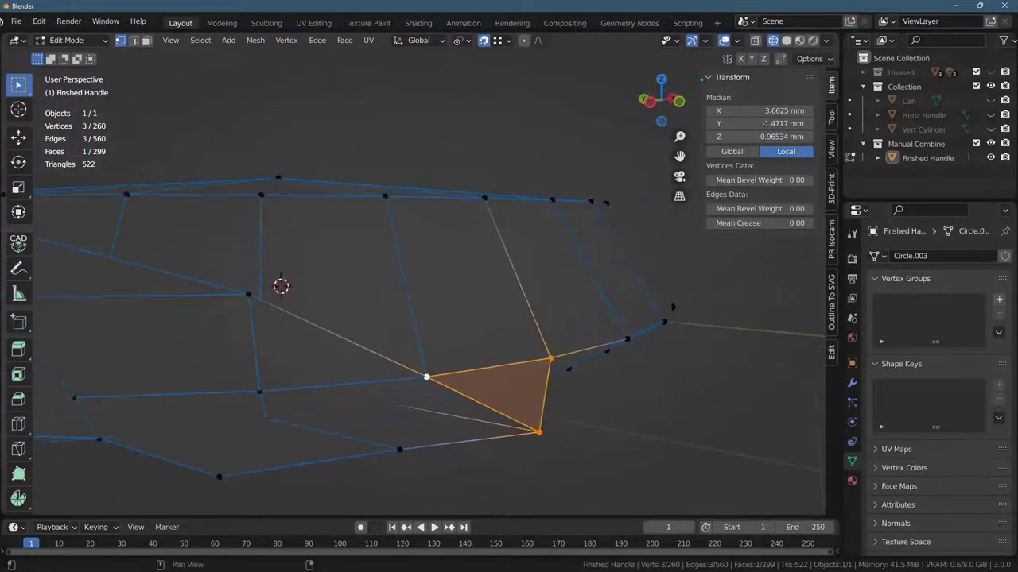
key(shift+z)
mouse_move(400, 405)
middle_down()
mouse_move(450, 373)
mouse_move(312, 403)
middle_up()
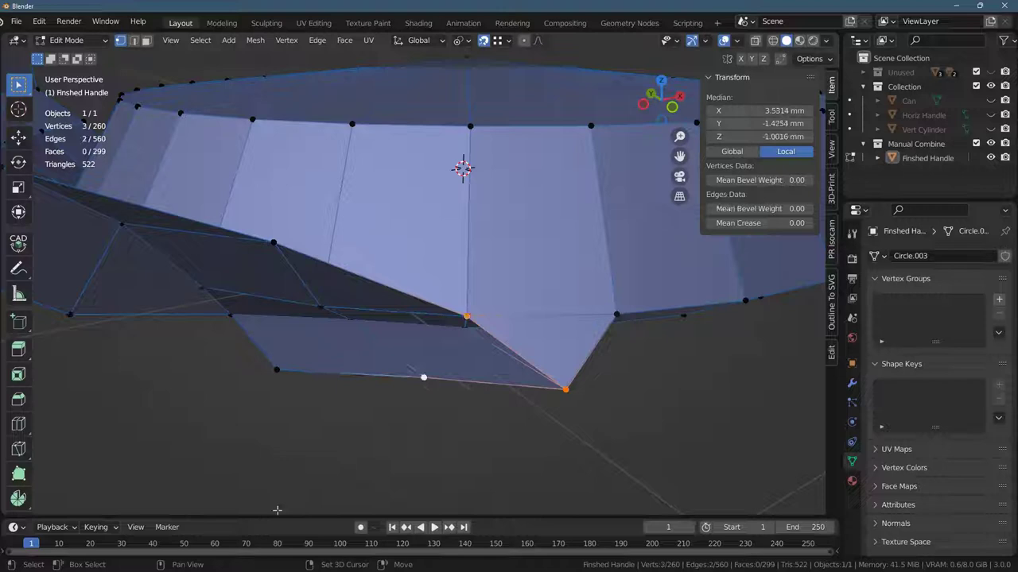
middle_drag(352, 555, 329, 547)
key(f)
shift+middle_drag(494, 496, 621, 533)
scroll(329, 502, up, 1)
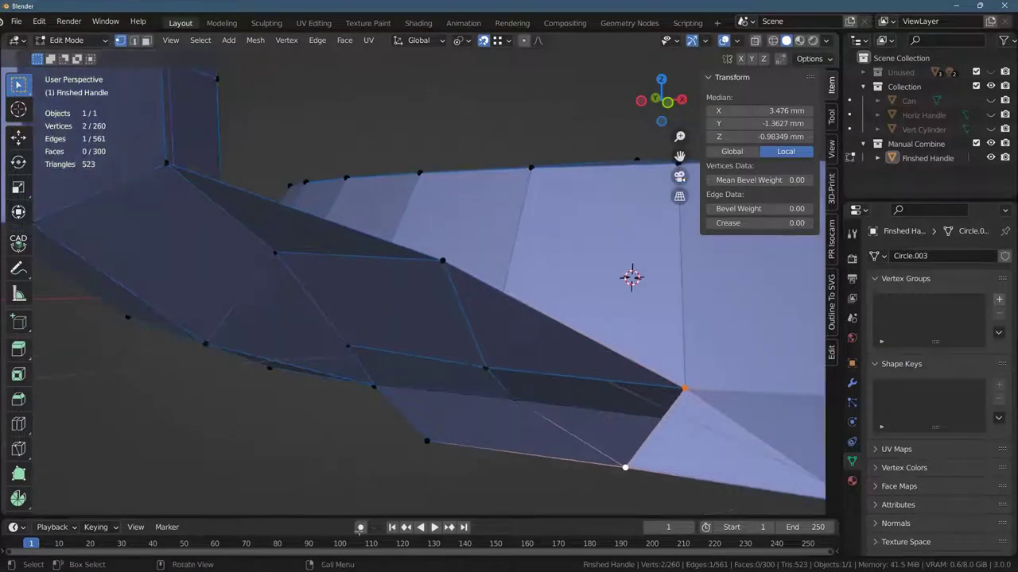
shift+middle_drag(385, 513, 377, 471)
middle_drag(445, 510, 451, 567)
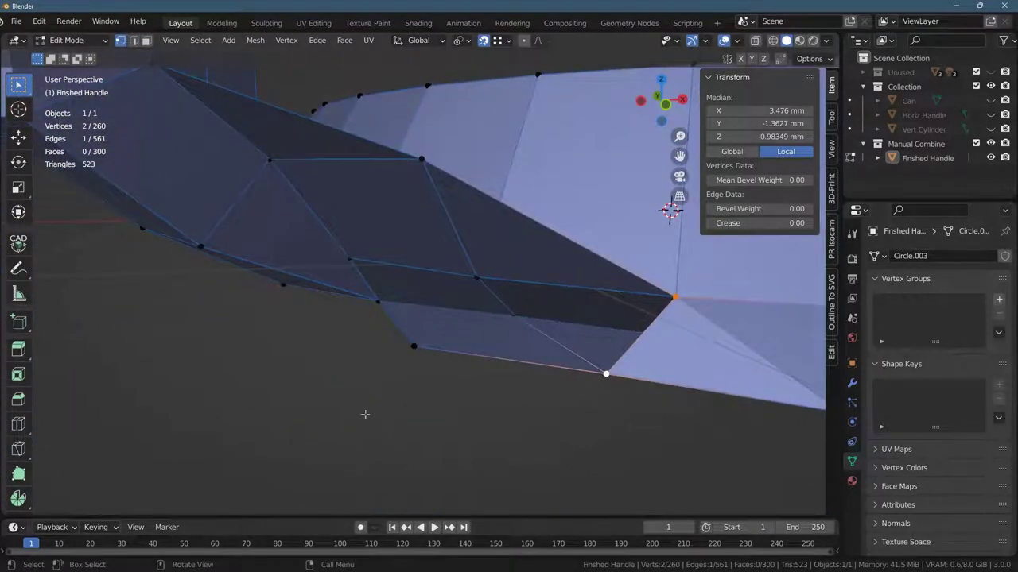
middle_drag(365, 414, 237, 436)
shift+drag(379, 310, 425, 350)
middle_drag(326, 440, 306, 449)
key(ctrl+z)
Fill the triangle between the extruded strip's inner end, the adjoining rim vertex and the junction vertex above, and select its upper edge.
drag(464, 358, 500, 384)
middle_drag(372, 481, 320, 428)
shift+drag(306, 252, 347, 281)
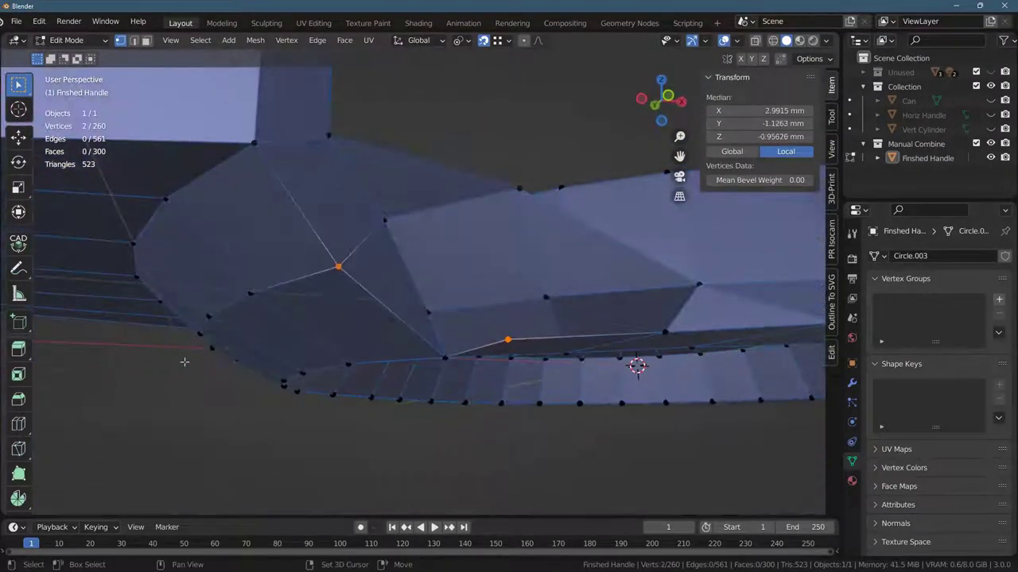
key(f)
middle_drag(280, 417, 282, 433)
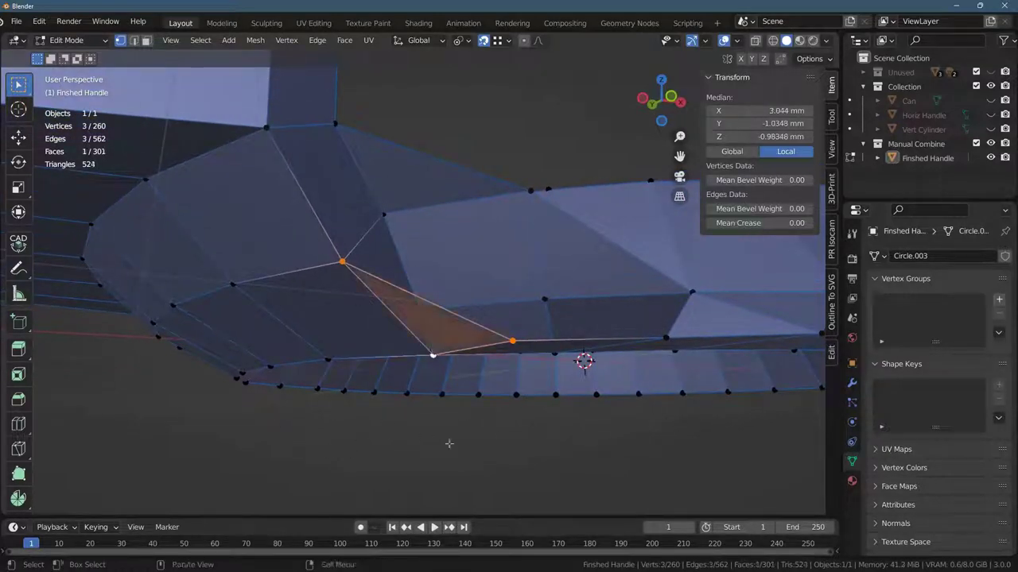
middle_drag(449, 443, 416, 335)
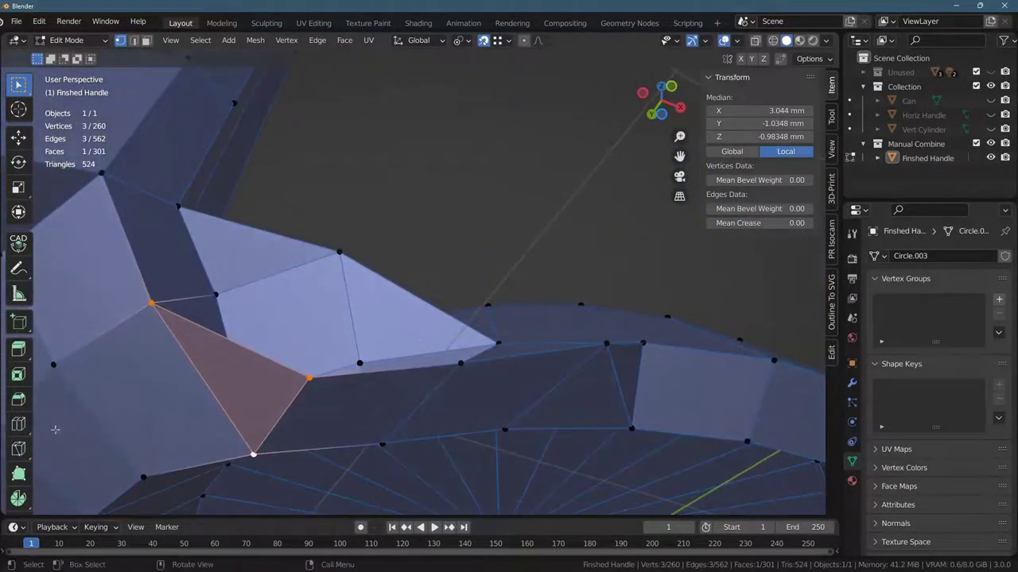
key(ctrl+z)
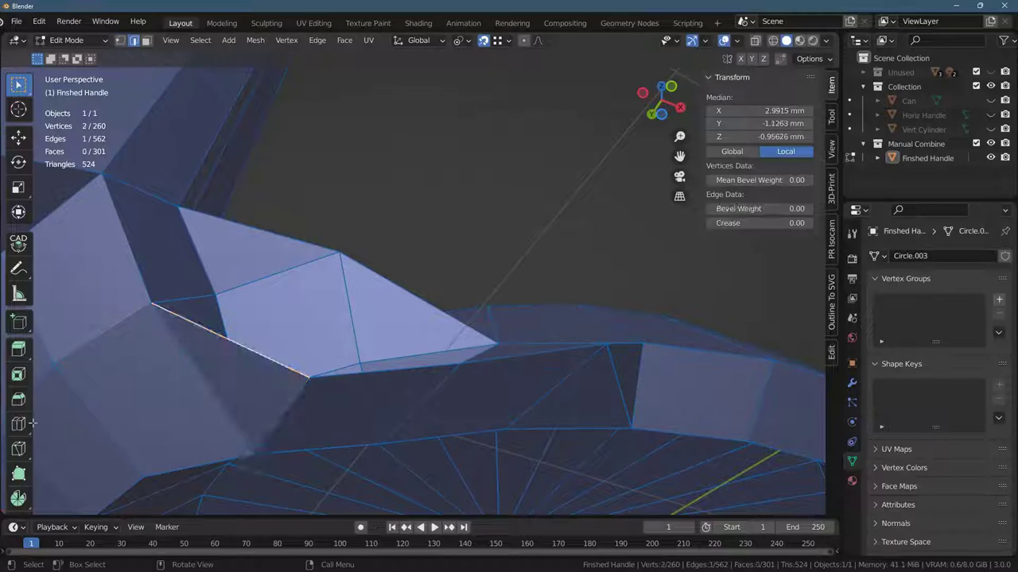
Extrude the selected junction edge up along the gap by about 0.04 mm in X, -0.114 mm in Y and 0.074 mm in Z.
key(e)
click(200, 330)
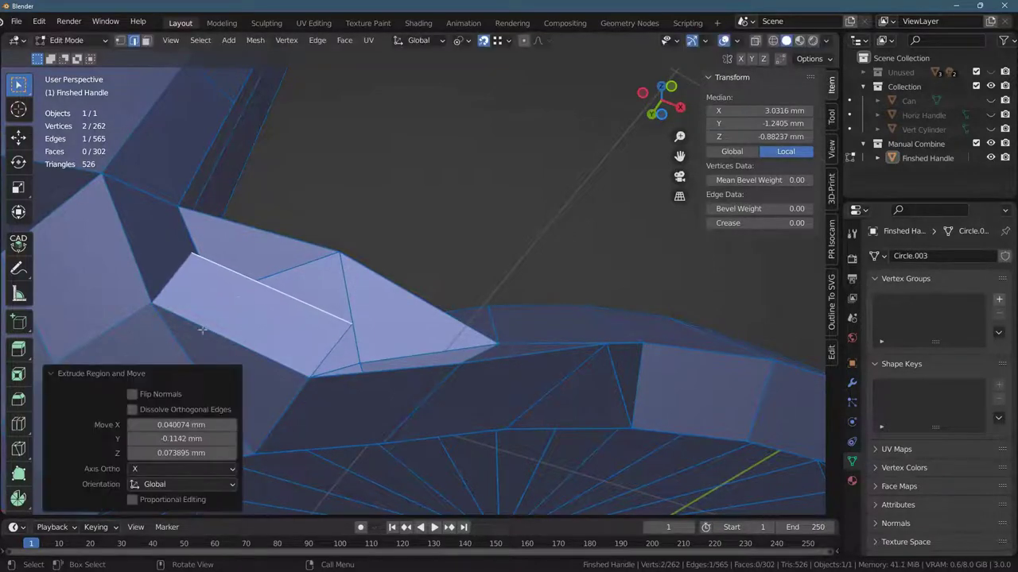
middle_drag(199, 329, 217, 385)
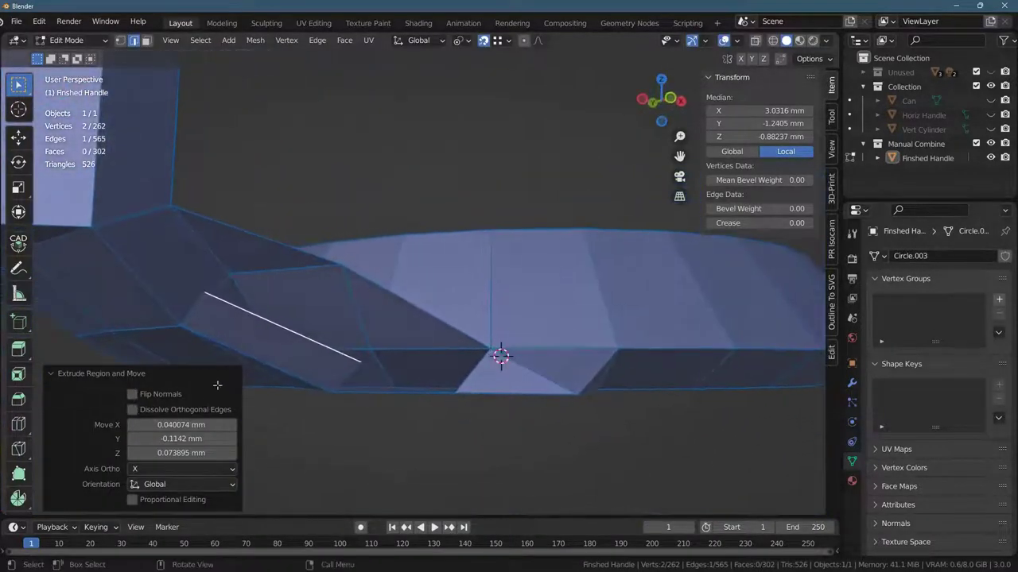
Fill the two triangles joining the new strip's outer end vertices to the adjoining lower and upper rim vertices.
key(1)
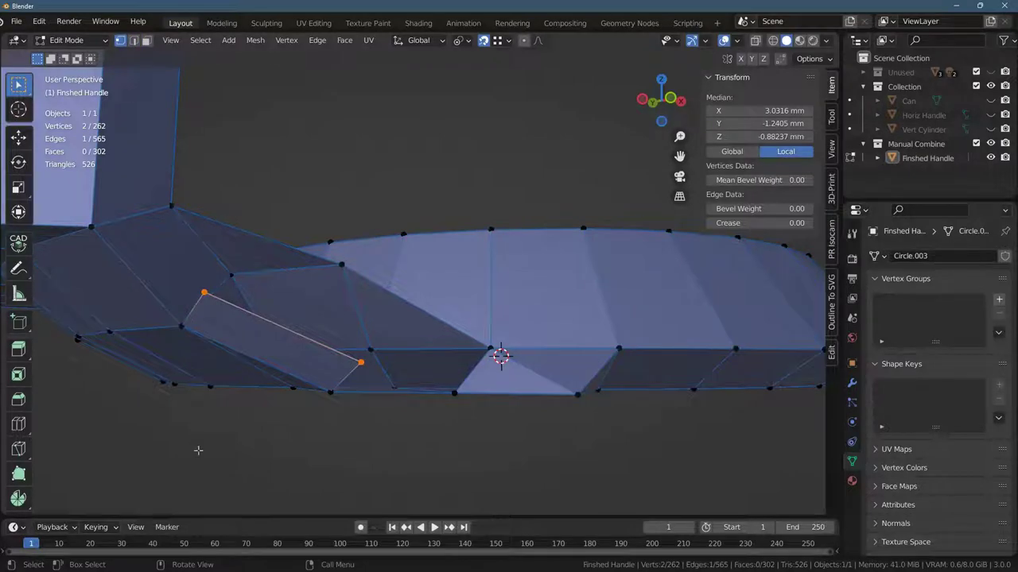
click(360, 362)
middle_drag(360, 362, 294, 430)
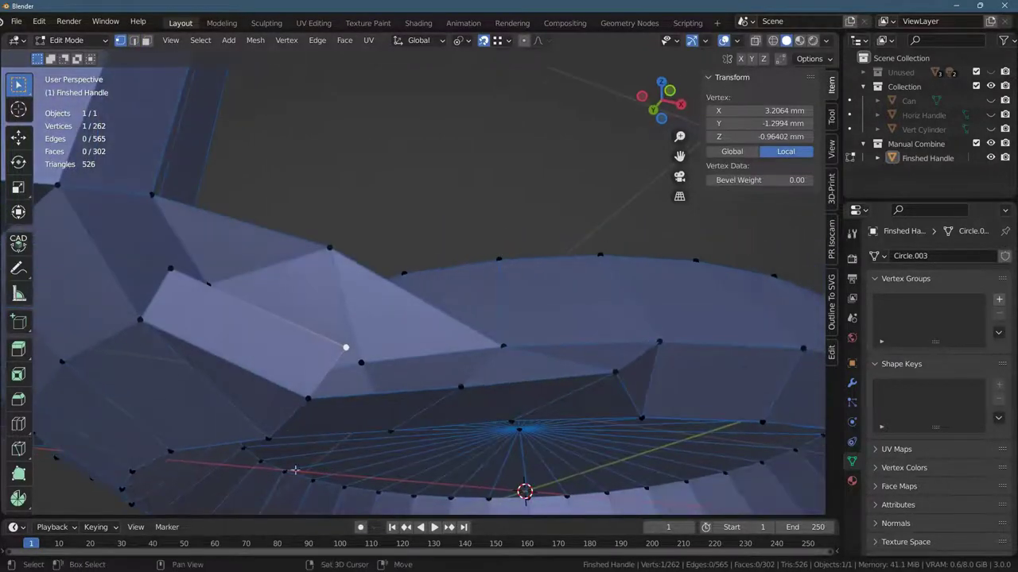
shift+drag(474, 376, 434, 404)
shift+click(391, 444)
middle_drag(390, 443, 280, 474)
mouse_move(298, 409)
shift+mouse_down()
mouse_move(339, 432)
mouse_move(316, 425)
shift+mouse_up()
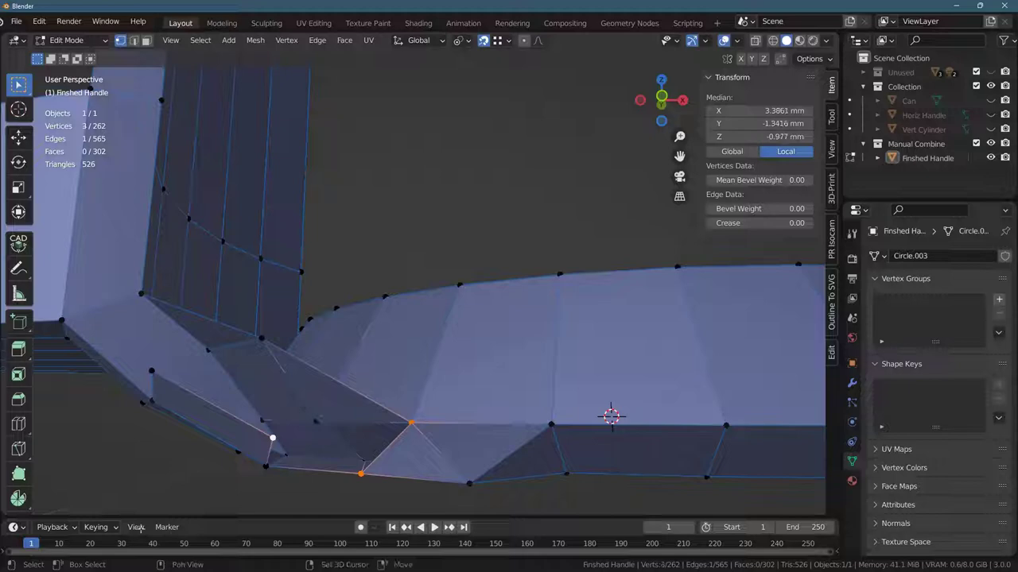
key(f)
middle_drag(213, 502, 110, 499)
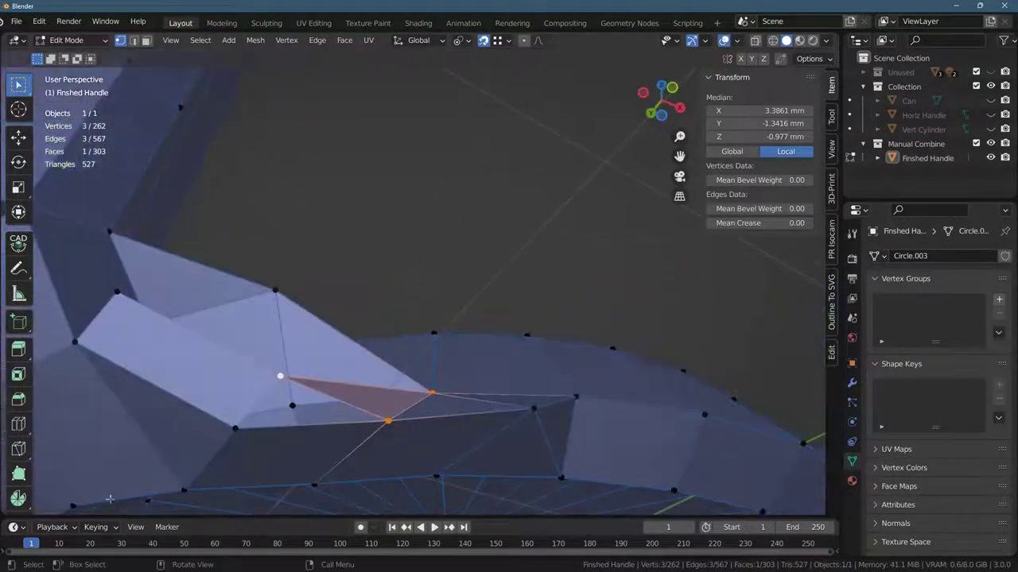
key(ctrl+z)
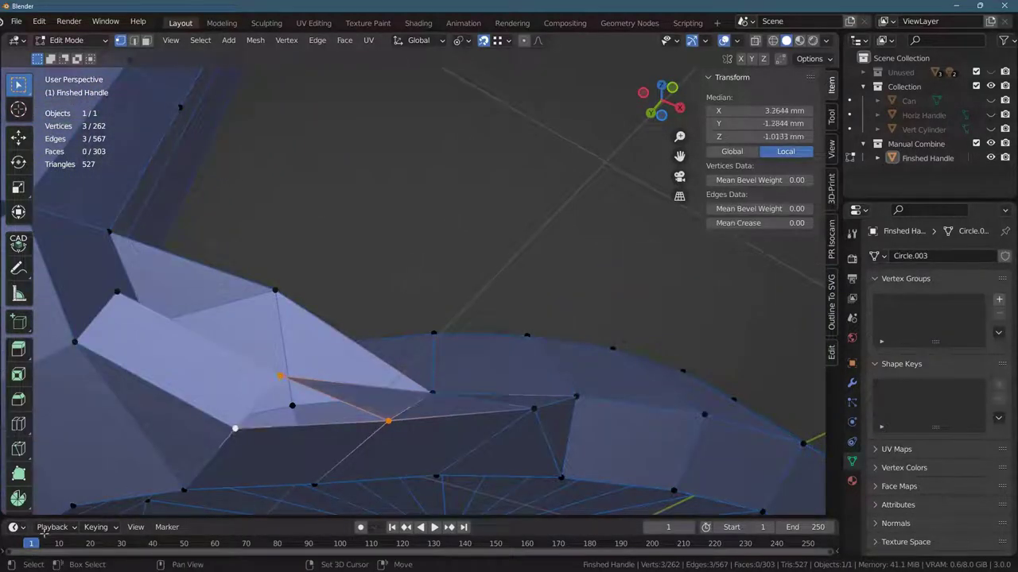
key(f)
middle_drag(270, 471, 280, 498)
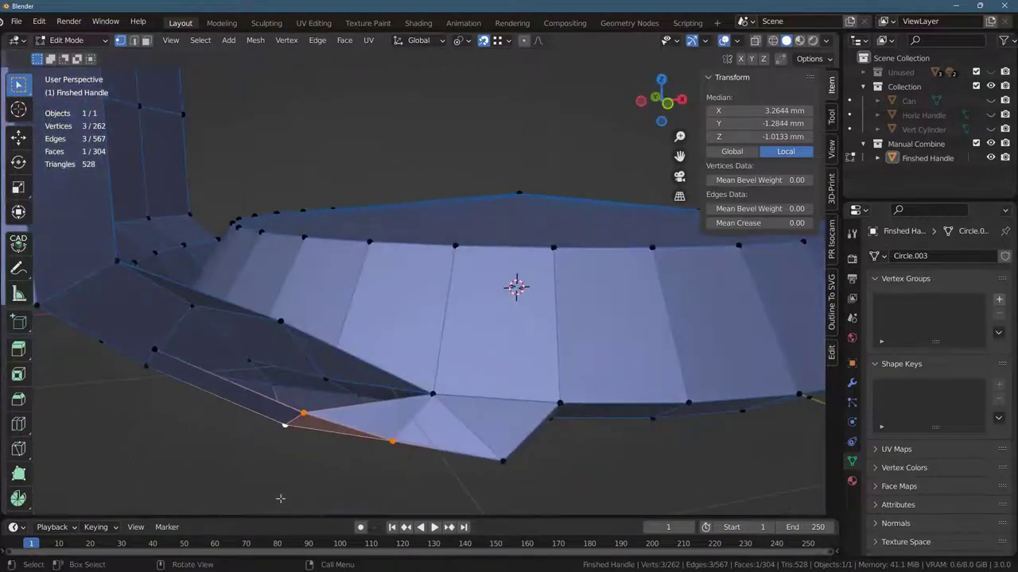
Fill the triangle between the strip's upper outer vertex, the adjoining upper rim vertex and the junction vertex above.
key(ctrl+z)
key(ctrl+z)
key(ctrl+z)
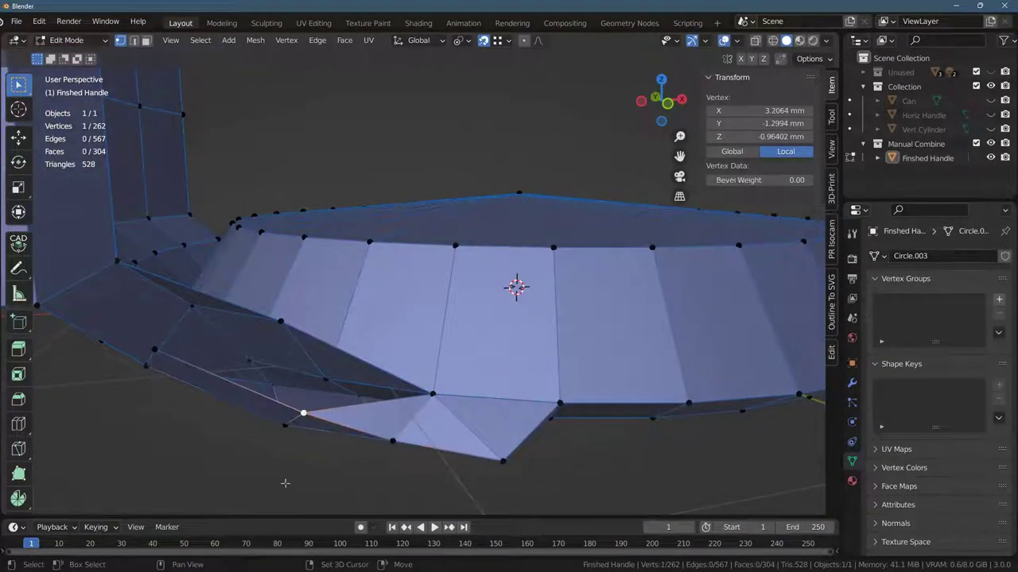
key(ctrl+z)
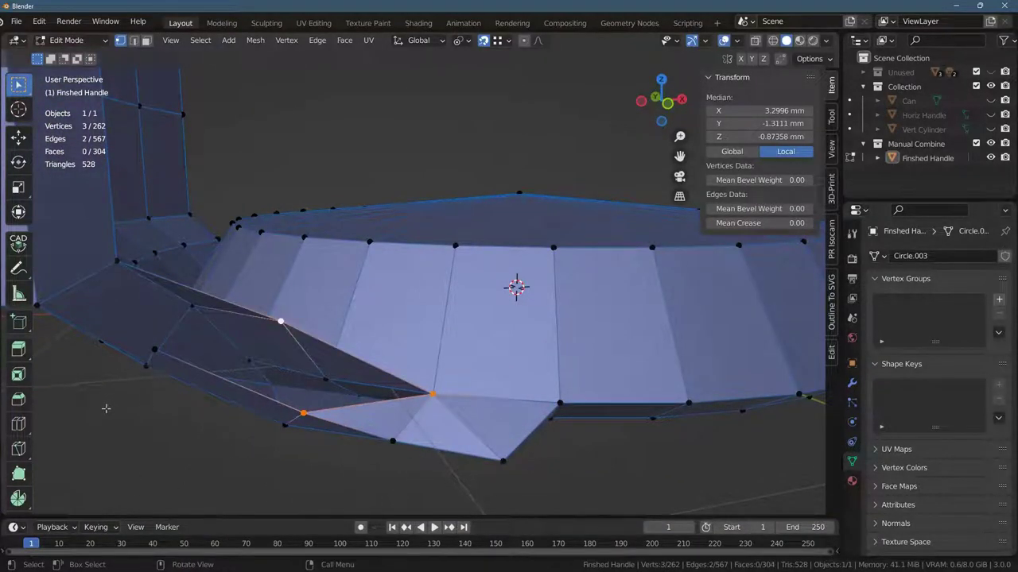
key(f)
middle_drag(234, 418, 341, 479)
Connect the strip's upper inner vertex to the handle's bottom corner vertex with an edge and fill the triangle beneath it.
click(507, 393)
shift+click(433, 358)
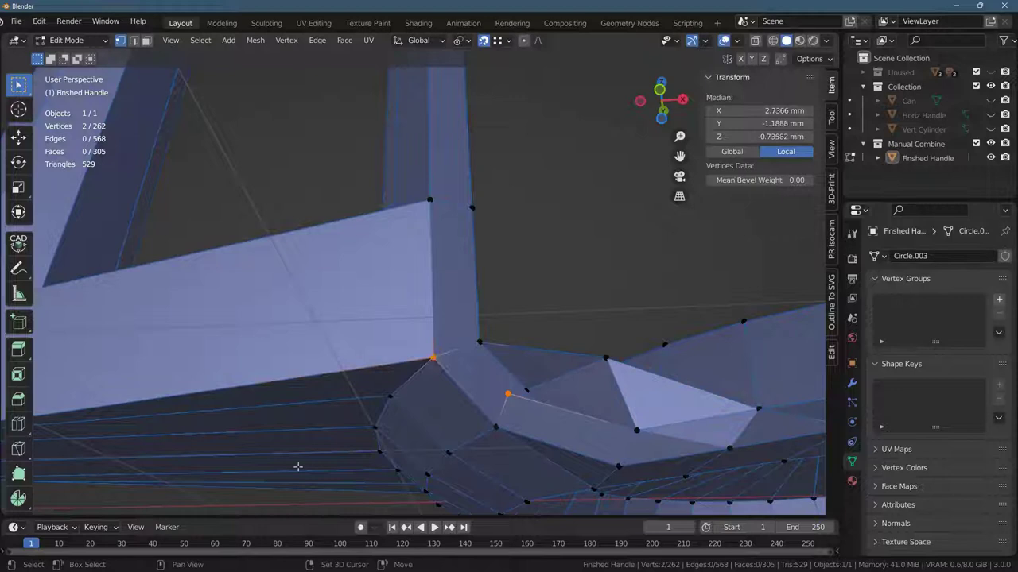
key(f)
middle_drag(320, 456, 364, 531)
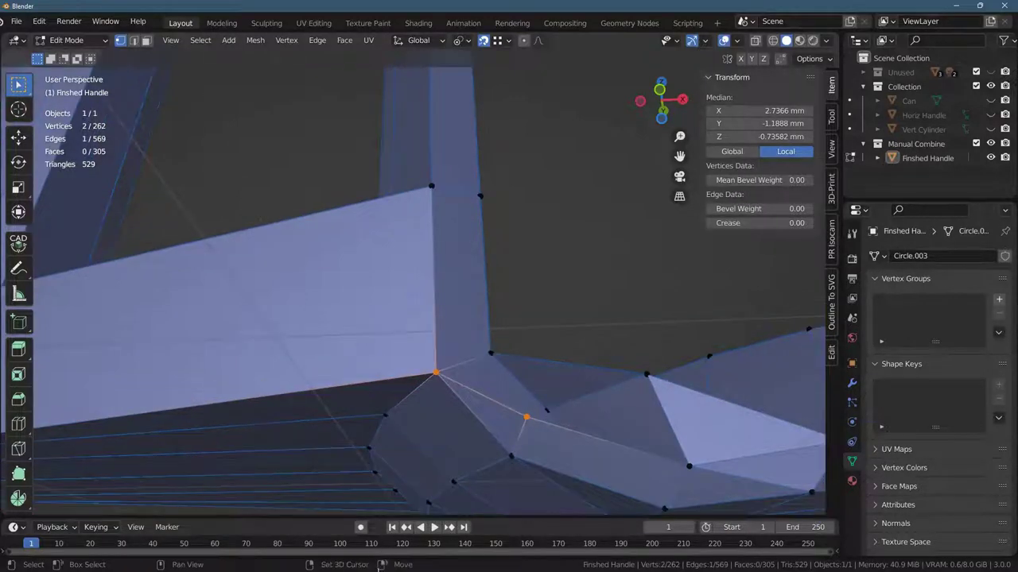
key(f)
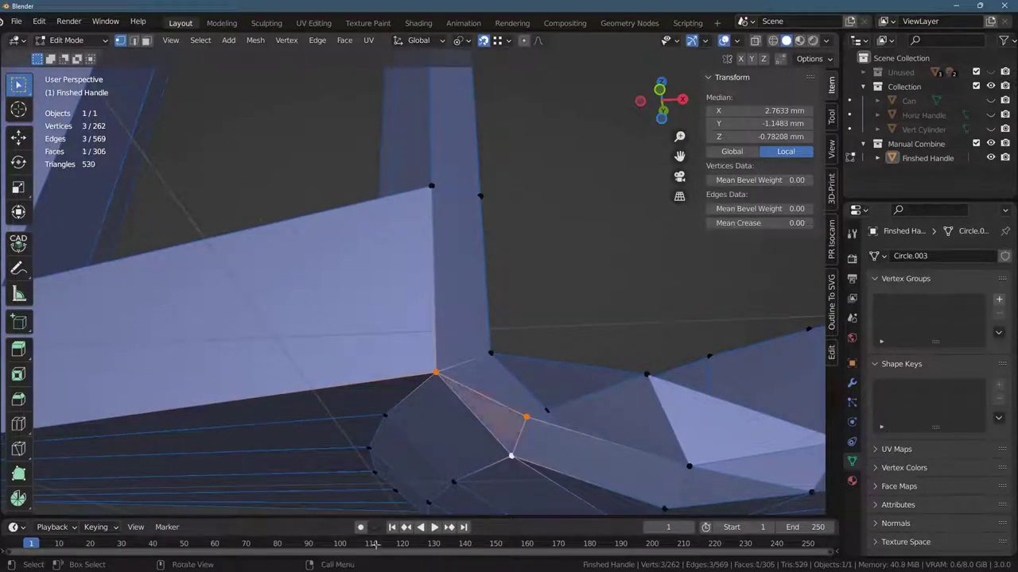
Fill the triangle between the handle's two bottom corner vertices and the strip's upper inner vertex.
key(ctrl+z)
shift+click(490, 353)
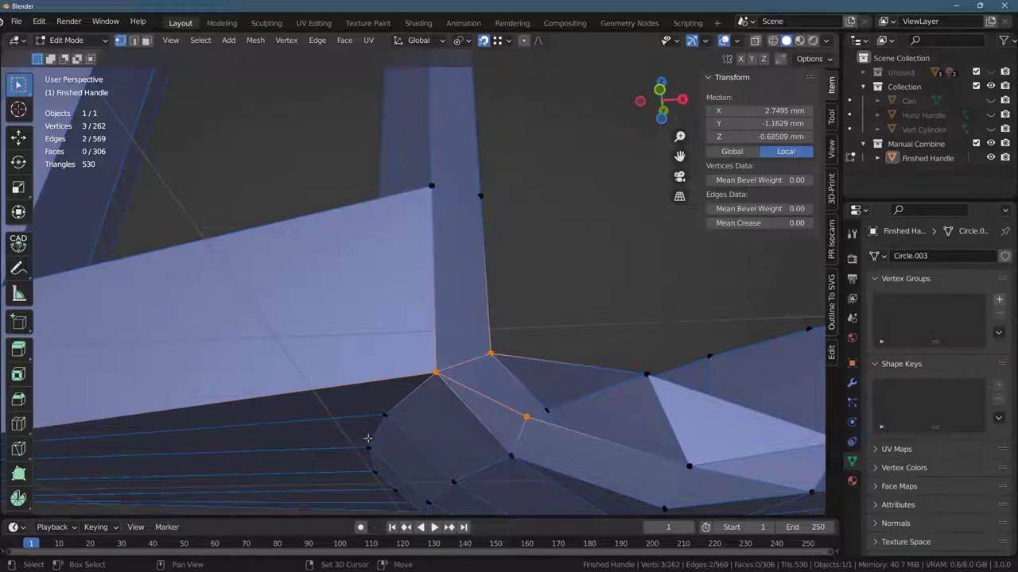
middle_drag(490, 355, 496, 418)
key(f)
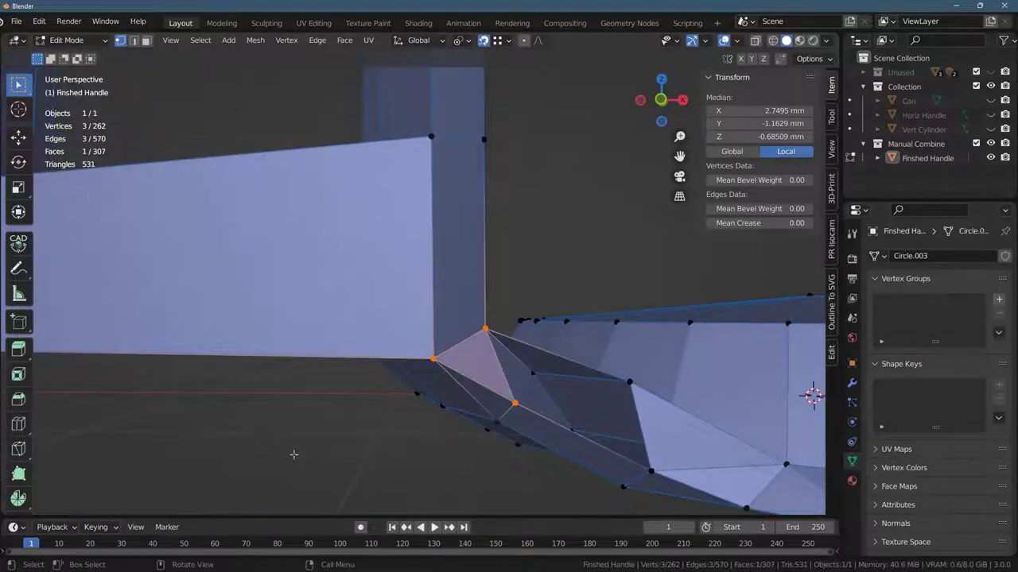
Fill the remaining four-sided gap above the strip with two triangles reaching up to the handle corner and junction vertices.
shift+click(433, 359)
shift+click(630, 381)
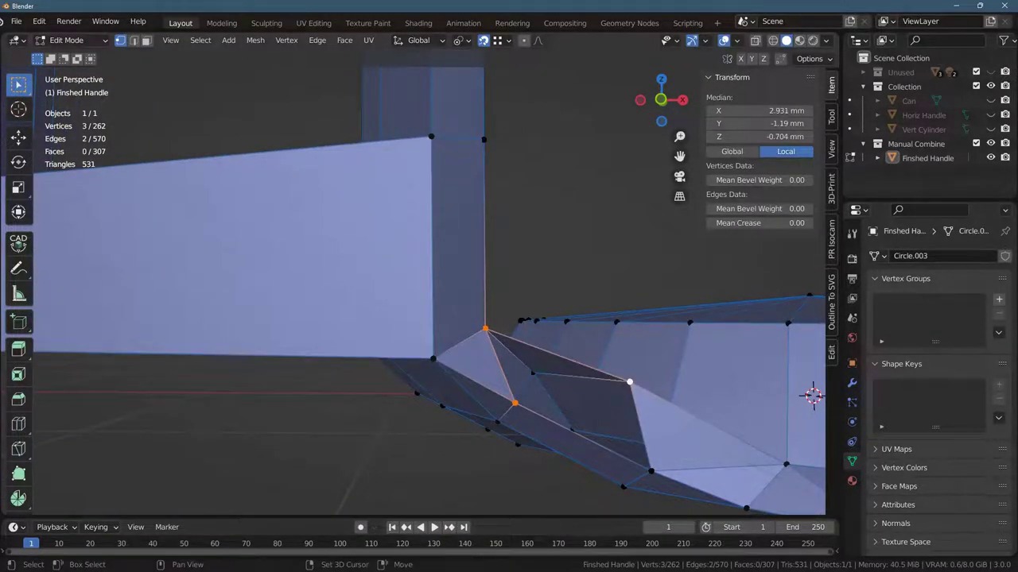
middle_drag(604, 509, 367, 397)
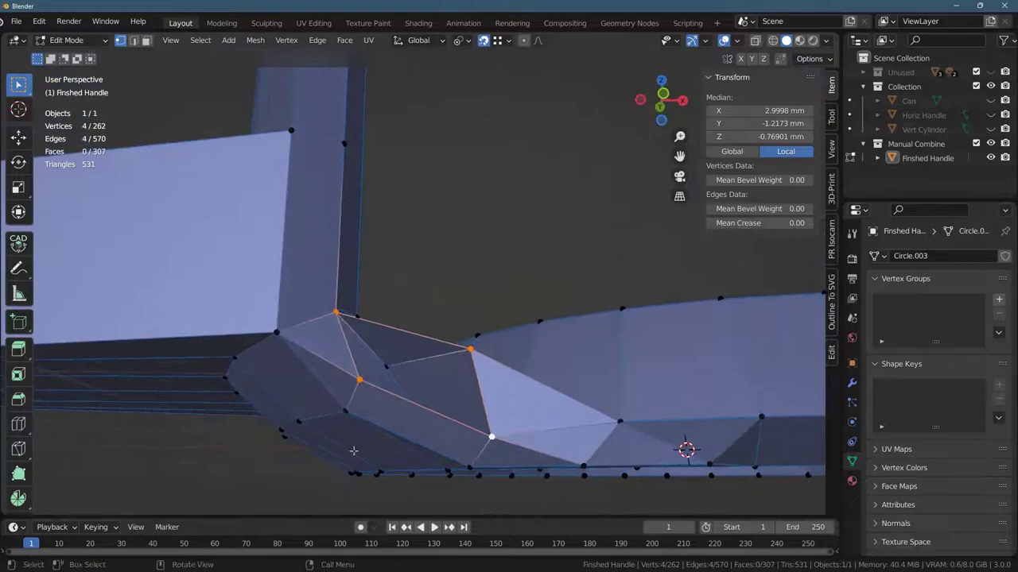
middle_drag(430, 461, 409, 472)
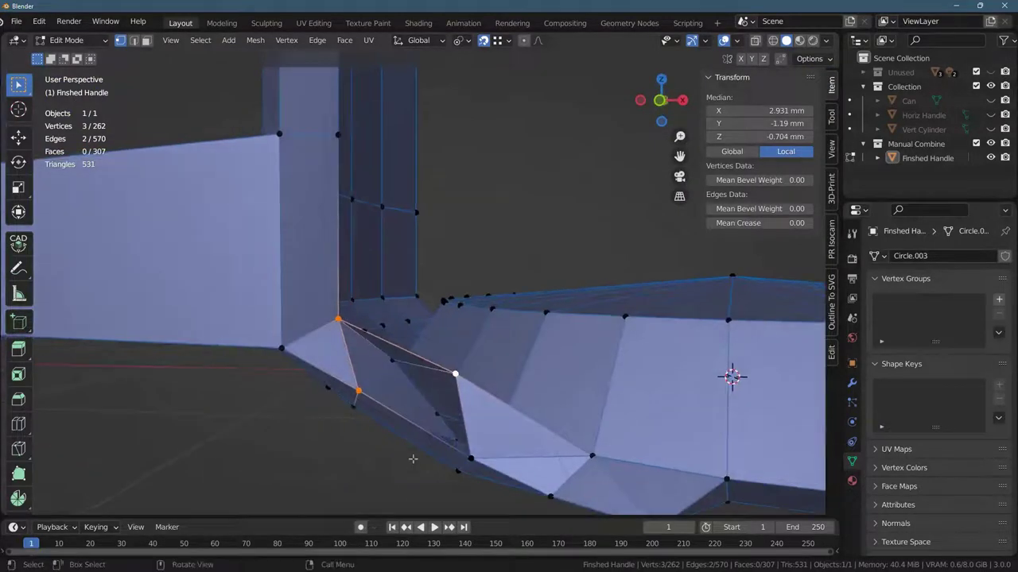
shift+click(338, 319)
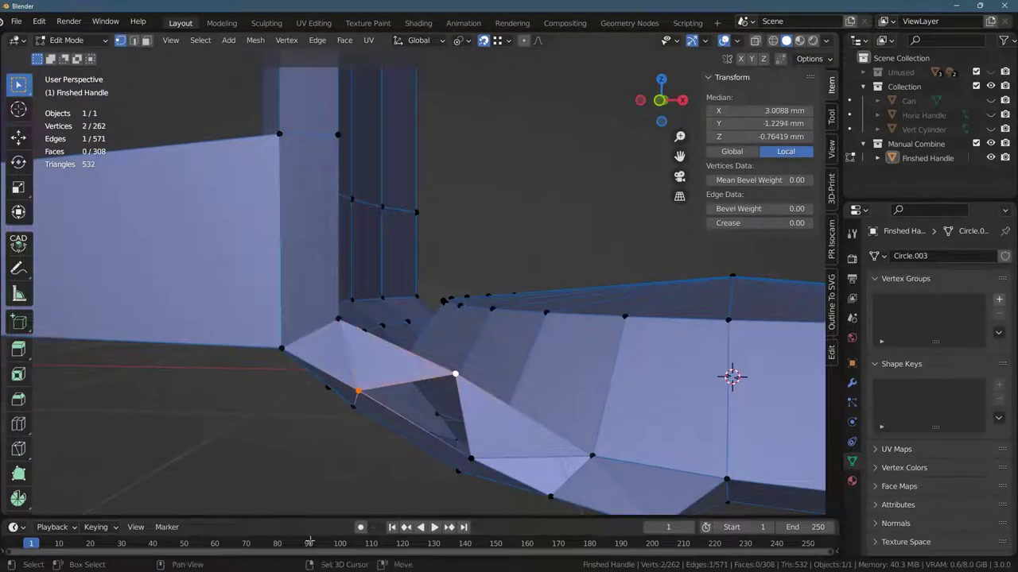
key(f)
middle_drag(408, 532, 541, 428)
Move the protruding lower rim vertex beside the junction by about 0.124 mm in X and 0.035 mm in Y, locking Z.
click(639, 347)
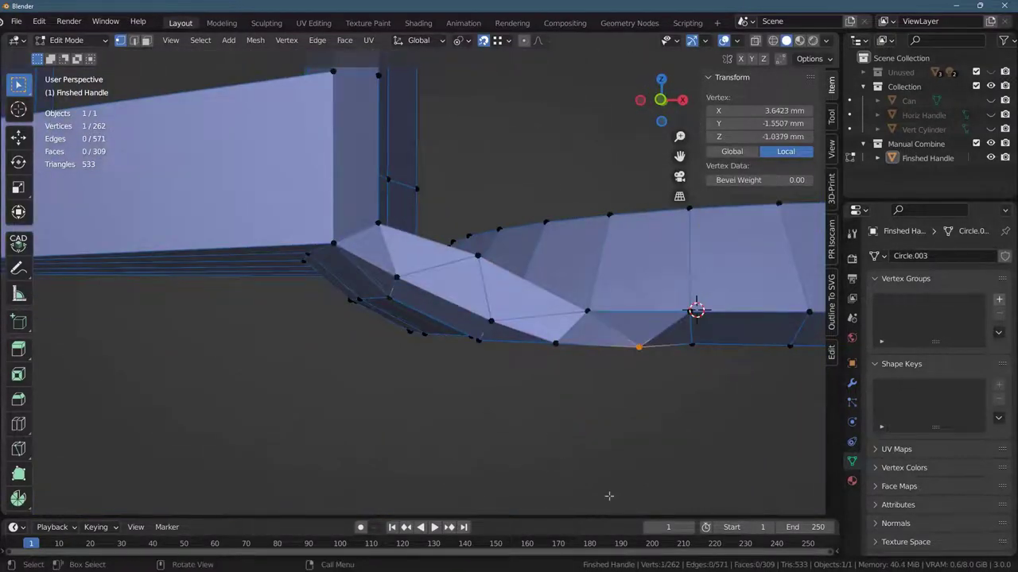
middle_drag(609, 495, 495, 475)
key(g)
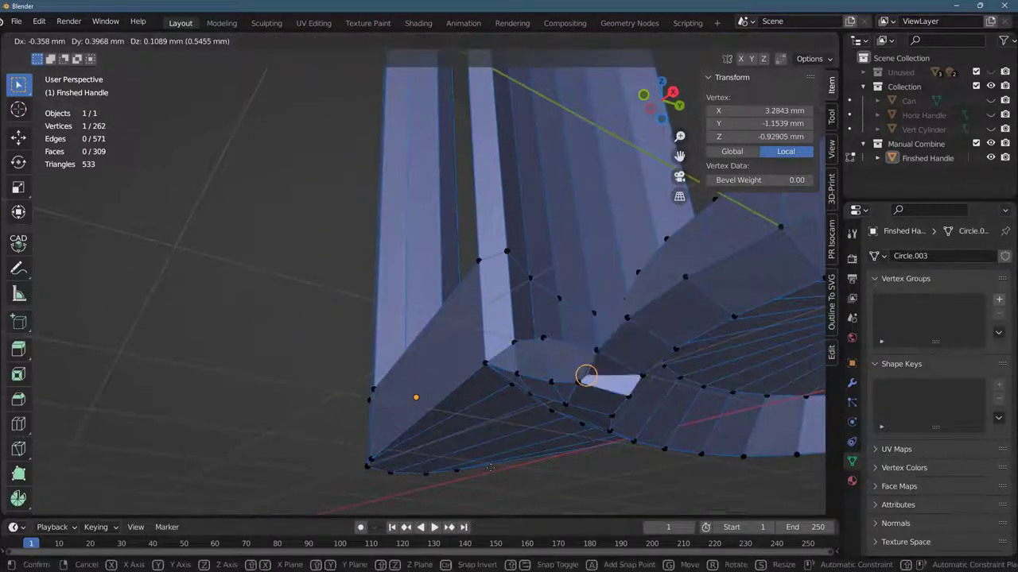
key(shift+z)
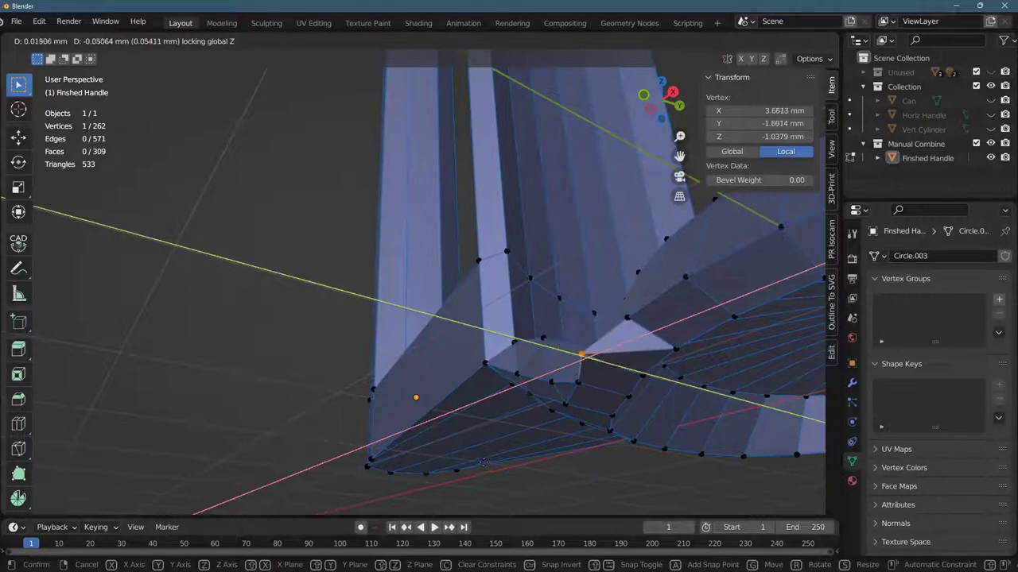
click(532, 457)
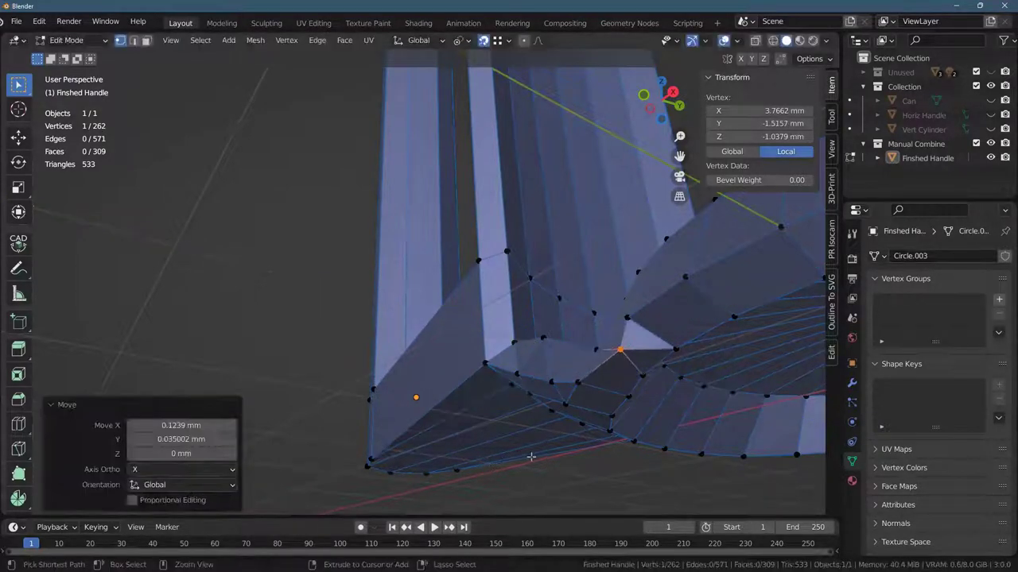
Turn off snapping and move the same rim vertex a further 0.06 mm in X and 0.045 mm in Y, locking Z.
middle_drag(532, 457, 455, 395)
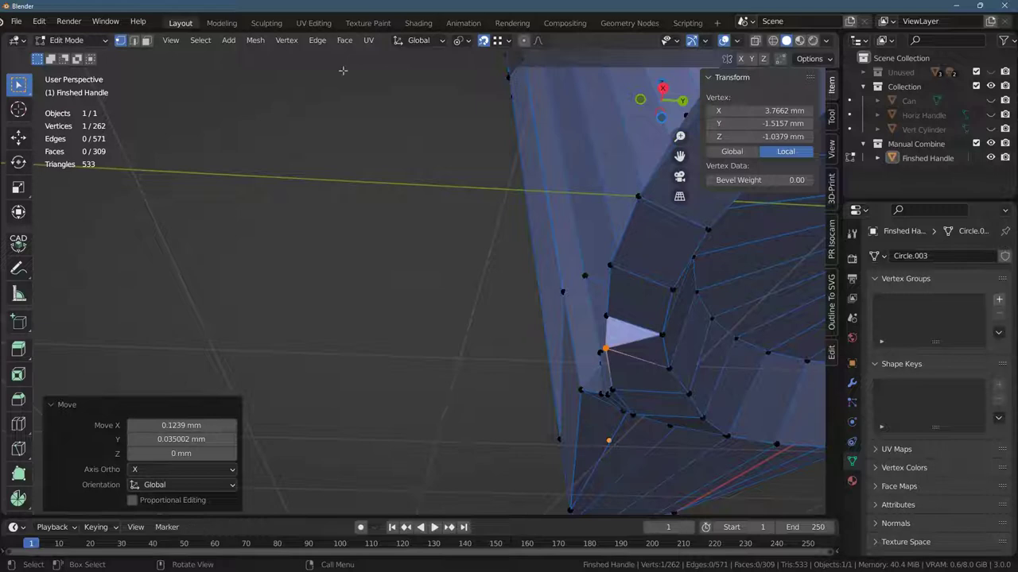
click(508, 41)
key(shift+Tab)
middle_drag(259, 353, 298, 388)
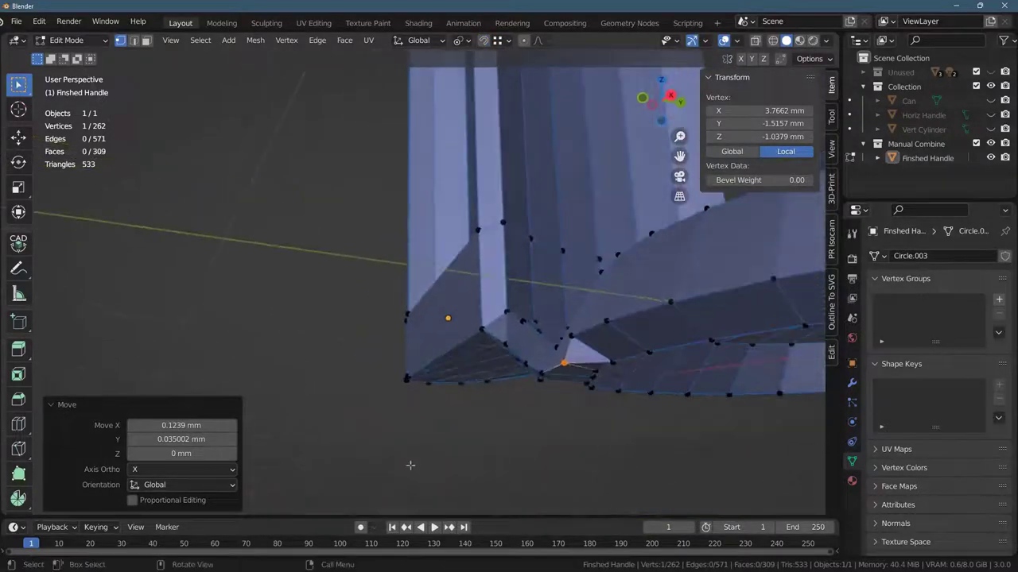
key(g)
key(shift+z)
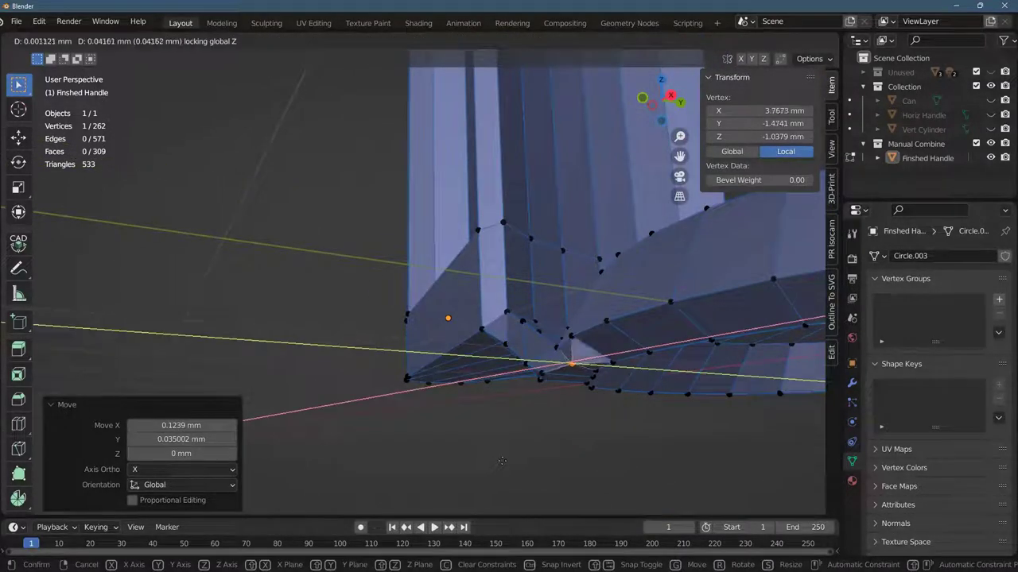
click(516, 460)
middle_drag(513, 461, 483, 290)
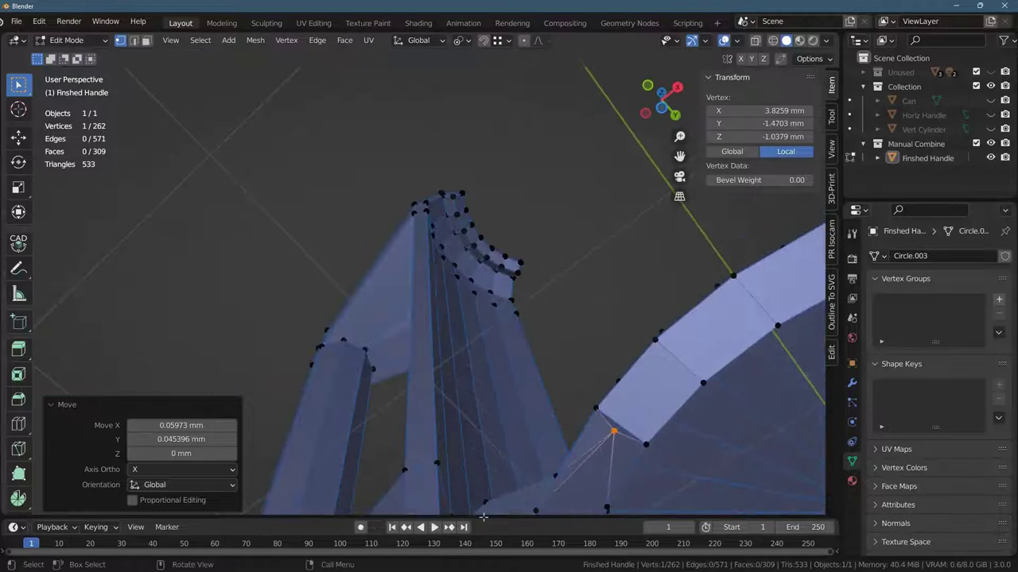
Check the Z position of the moved vertex together with a neighbouring lower rim vertex, and of the far-side lower rim vertices.
click(612, 432)
shift+click(703, 382)
middle_drag(703, 382, 556, 375)
scroll(546, 405, up, 2)
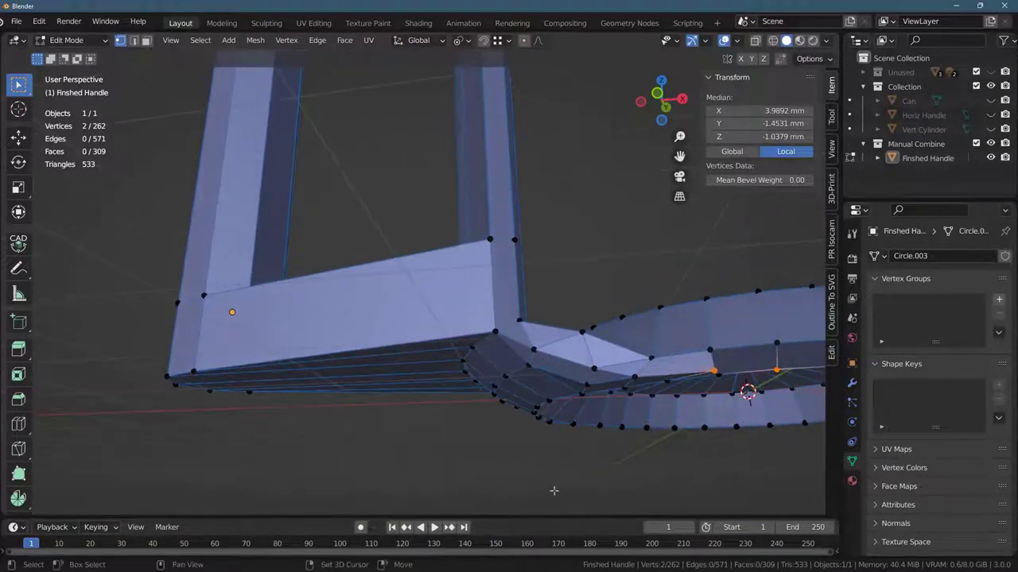
middle_drag(554, 491, 370, 513)
key(b)
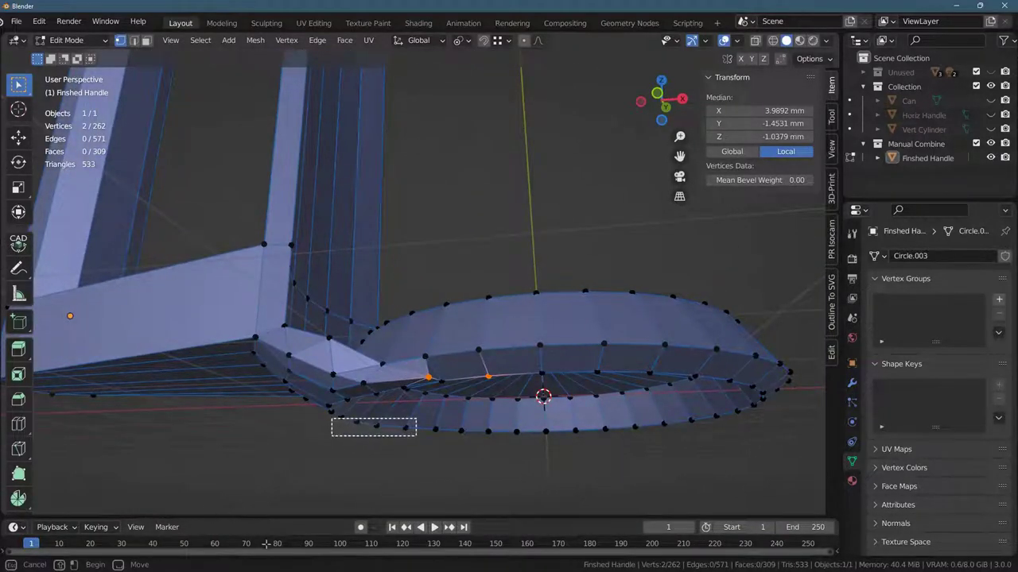
drag(332, 418, 416, 436)
Select two adjacent vertices on the upper edge of the rim's narrow band and check their Z position.
middle_drag(293, 547, 457, 517)
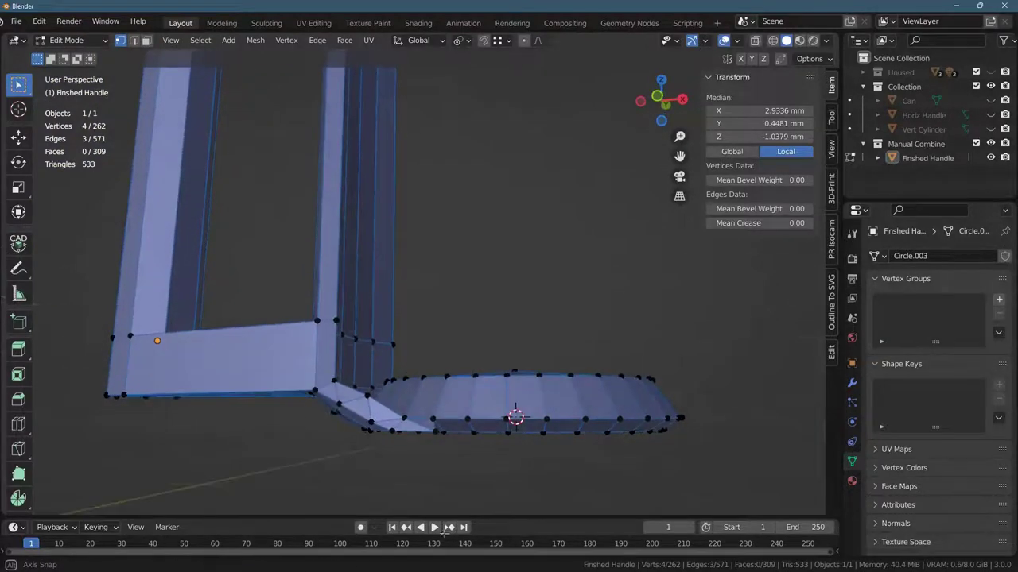
key(b)
drag(530, 408, 598, 421)
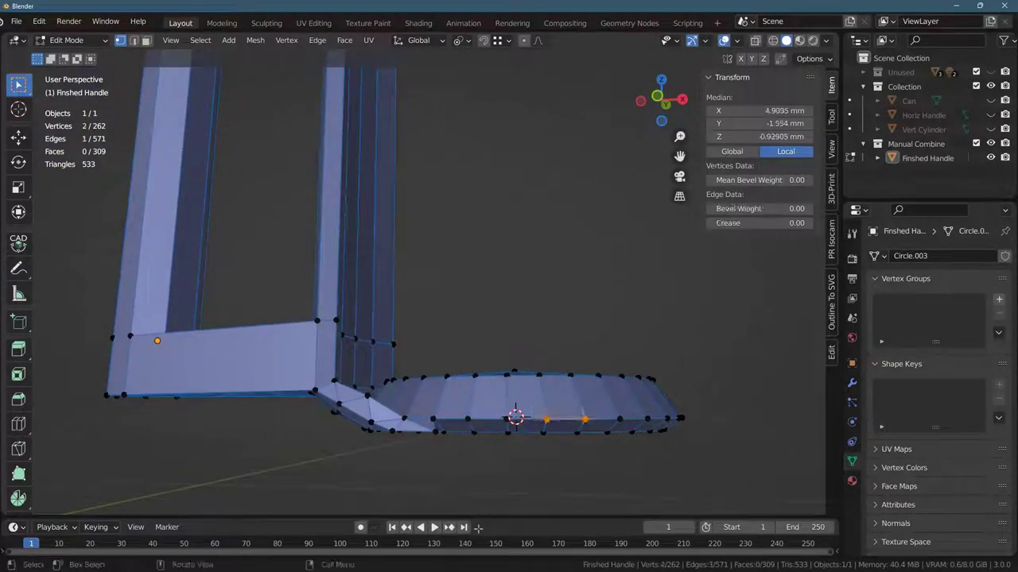
scroll(468, 525, up, 3)
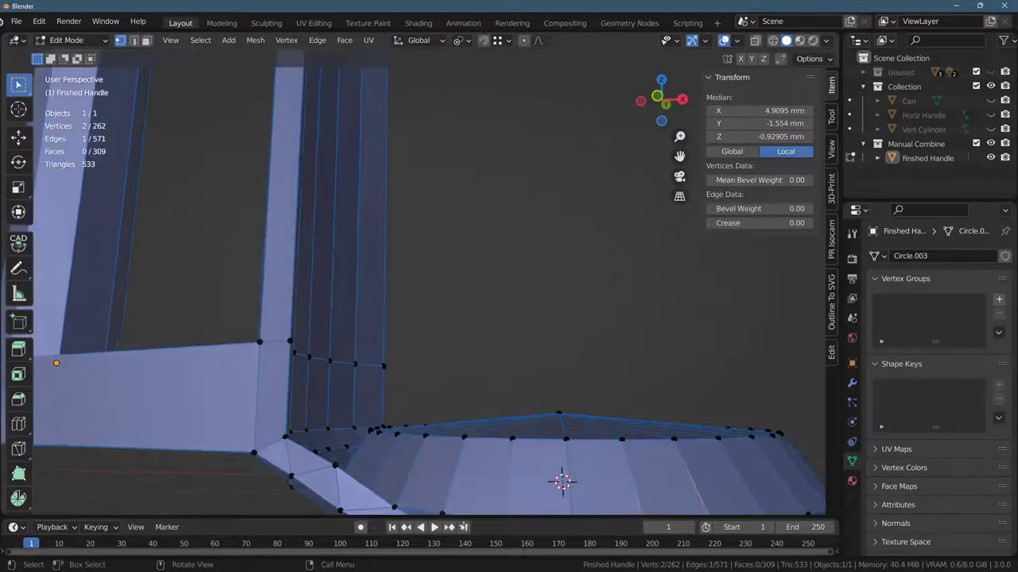
scroll(462, 525, down, 4)
scroll(430, 515, up, 2)
shift+middle_drag(467, 510, 500, 431)
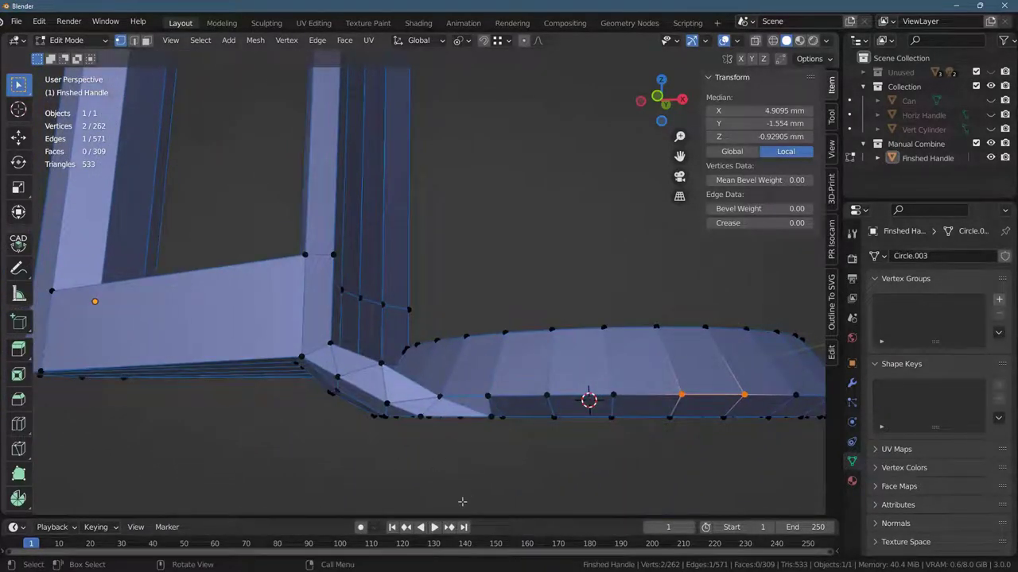
Box-select the lower rim vertices around the junction and check their shared Z position.
drag(364, 404, 658, 442)
scroll(569, 559, up, 3)
scroll(516, 532, down, 2)
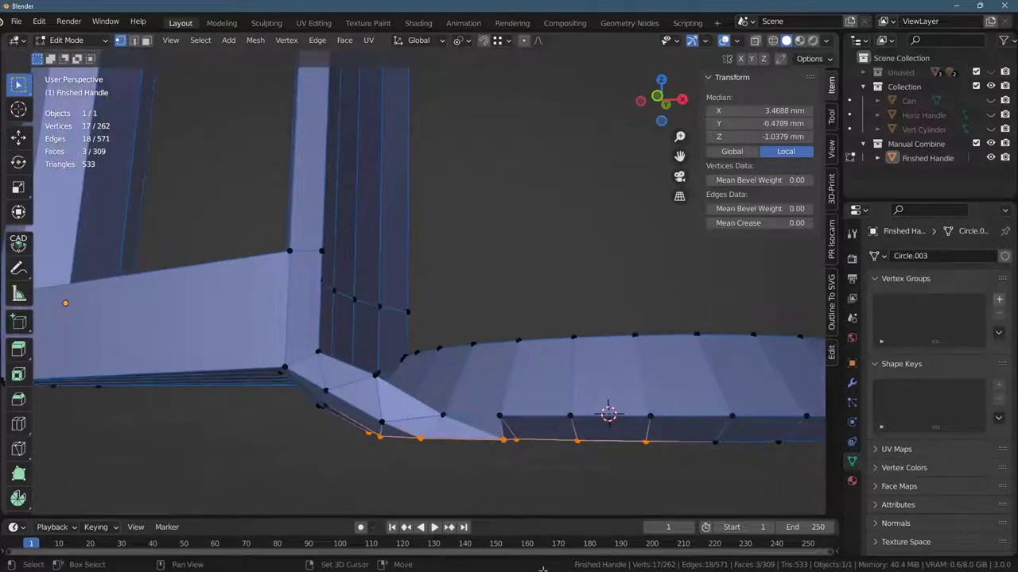
shift+middle_drag(516, 532, 471, 507)
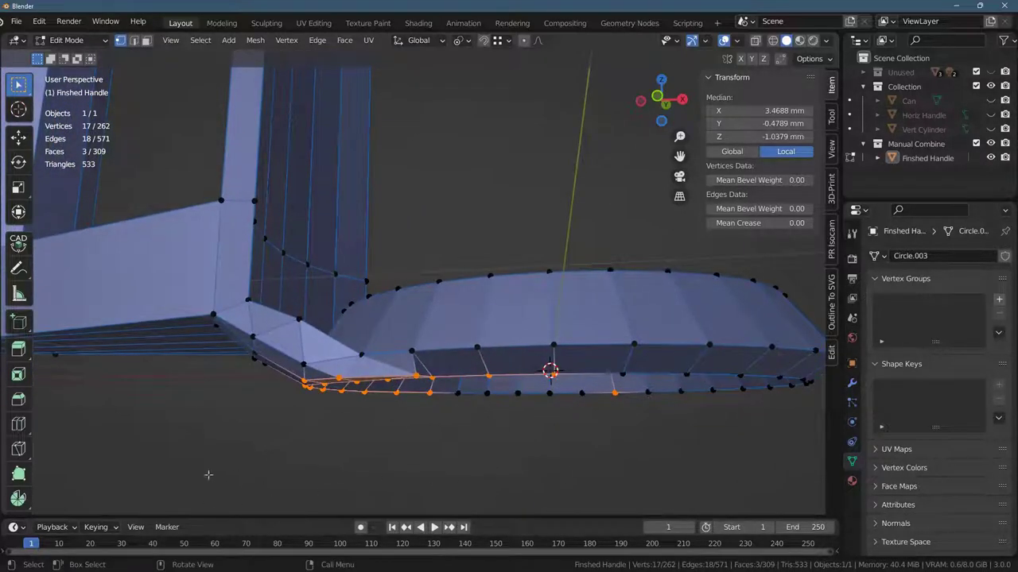
Using a front view with wireframe shading and X-ray on, box-select all lower rim vertices and check their shared Z position.
drag(369, 380, 695, 415)
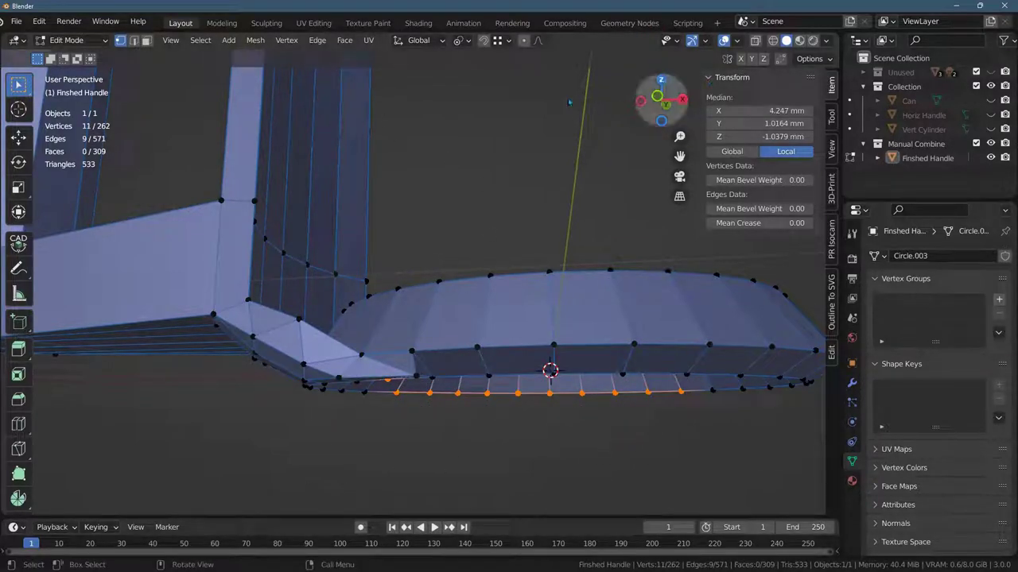
click(657, 96)
scroll(568, 127, down, 7)
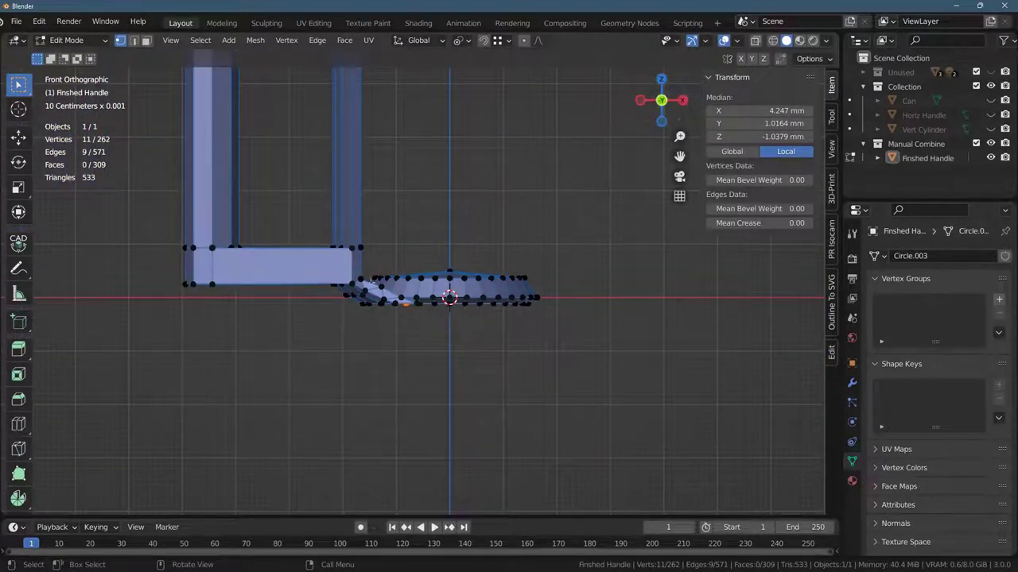
scroll(350, 356, up, 5)
shift+middle_drag(369, 335, 313, 249)
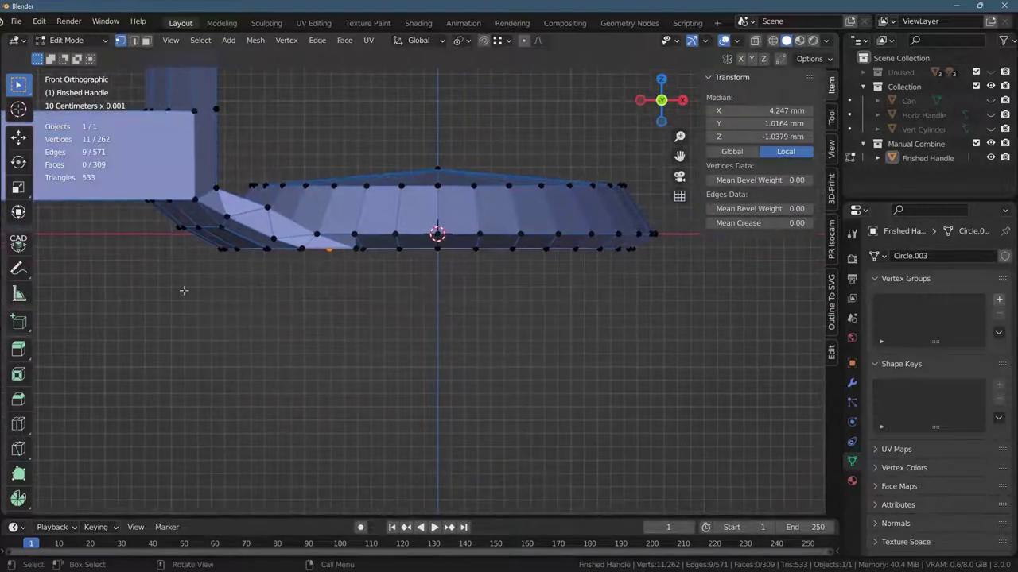
key(shift+z)
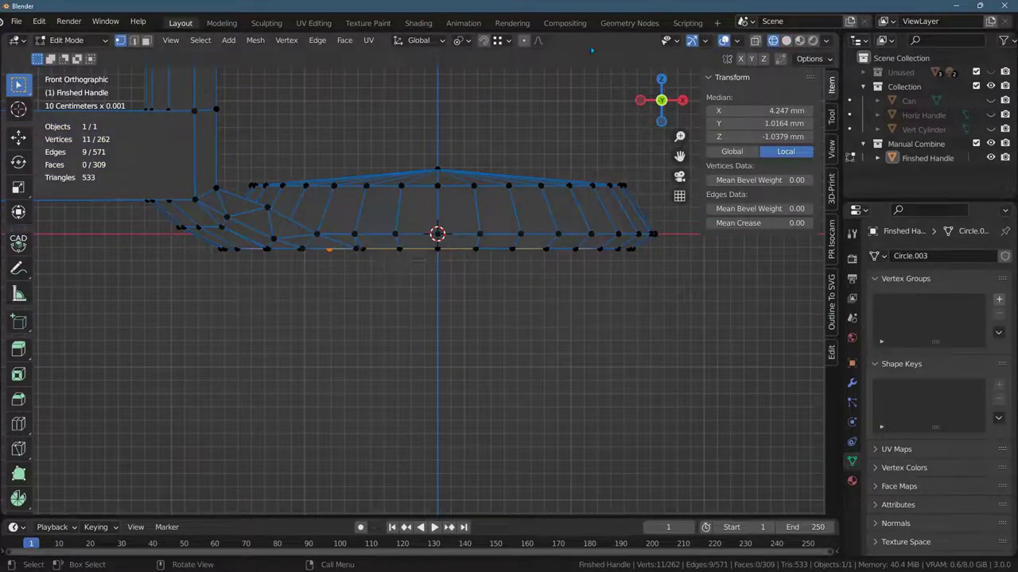
key(alt+z)
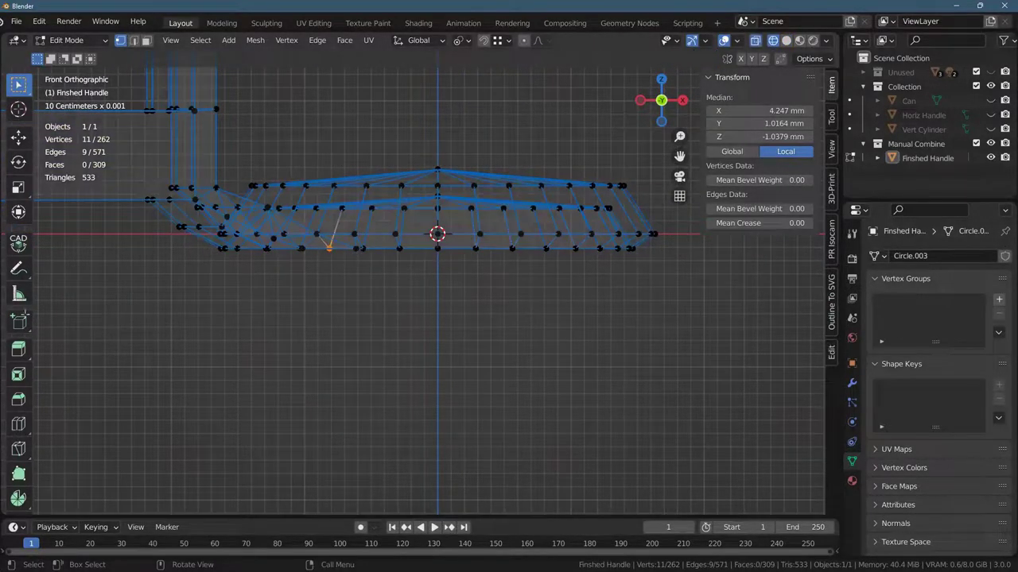
drag(210, 243, 684, 269)
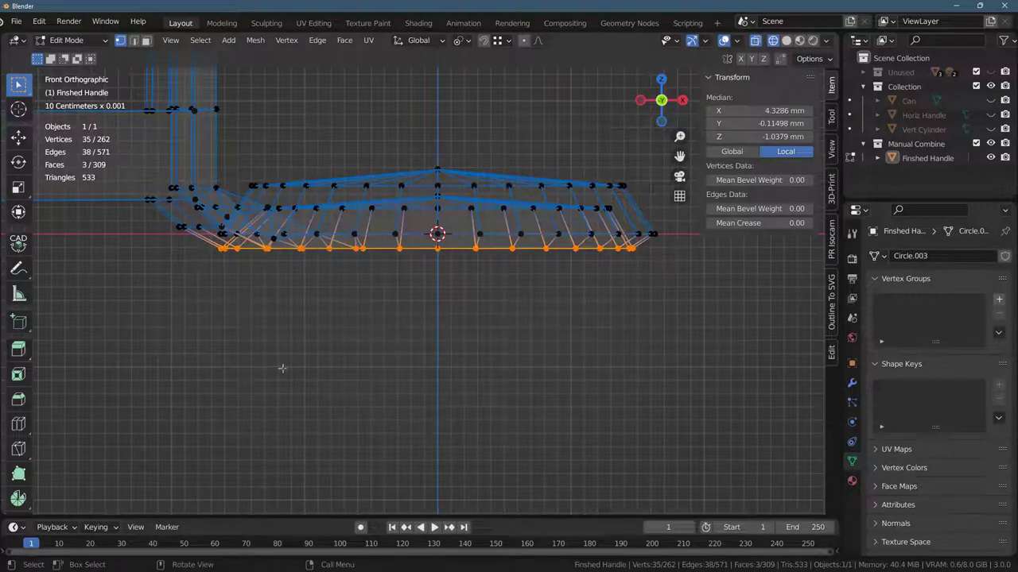
scroll(167, 359, down, 6)
shift+middle_drag(130, 376, 266, 383)
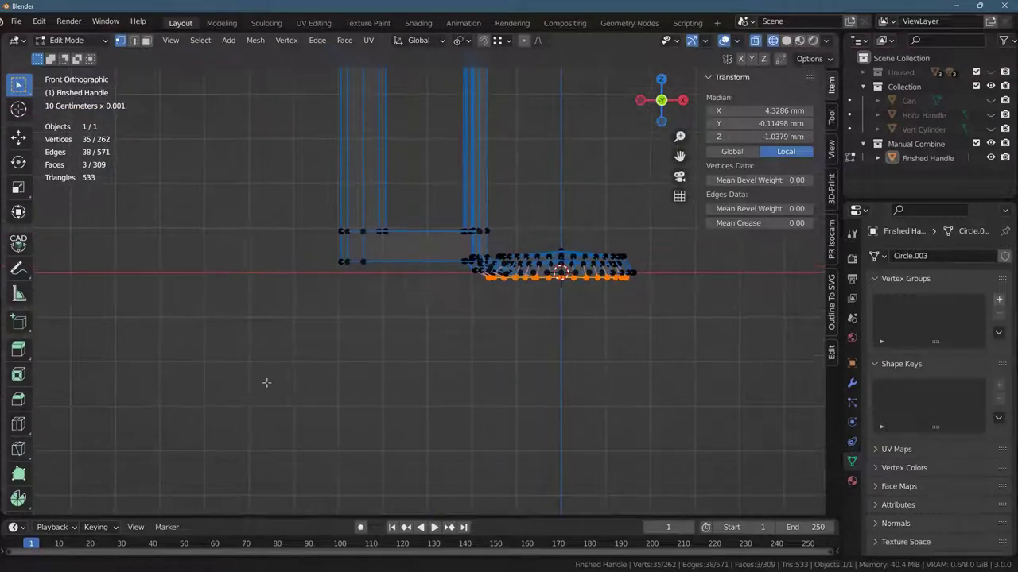
Try moving the bottom vertices at the handle's outer end down about 0.256 mm along Z, and undo the move.
scroll(265, 383, up, 5)
drag(194, 220, 329, 247)
mouse_move(125, 322)
middle_down()
mouse_move(152, 315)
mouse_move(121, 309)
middle_up()
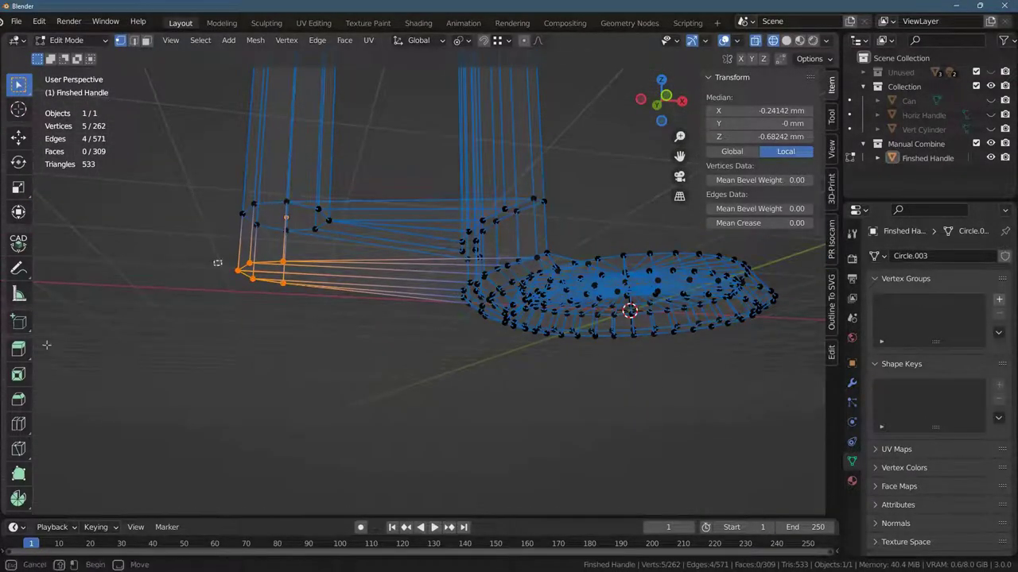
middle_drag(159, 337, 157, 352)
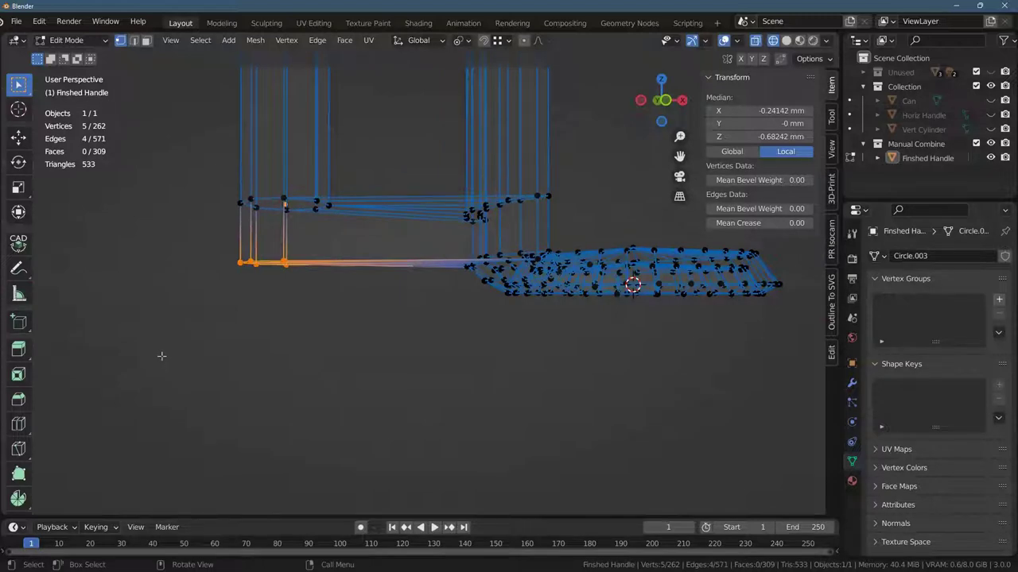
key(g)
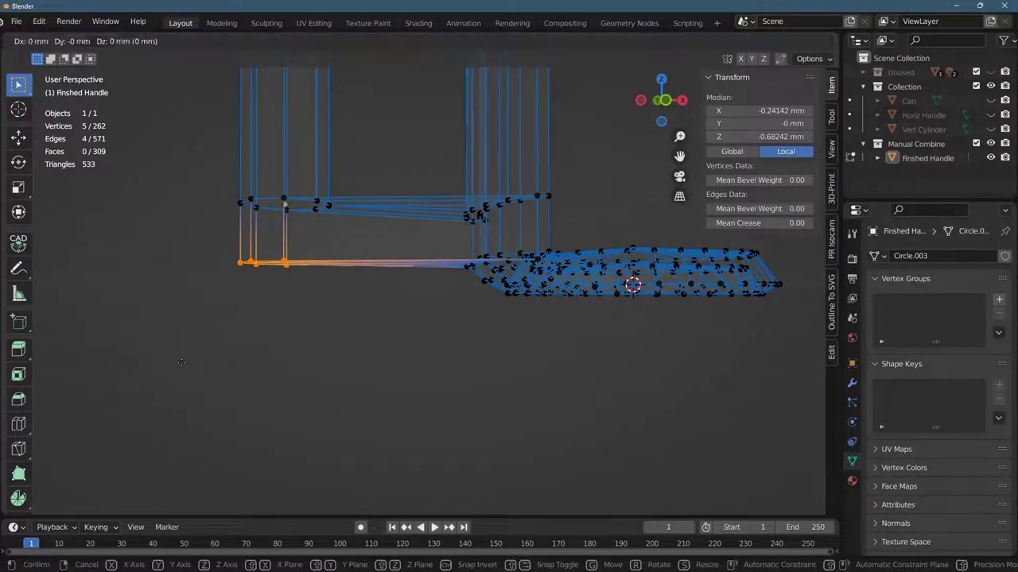
key(z)
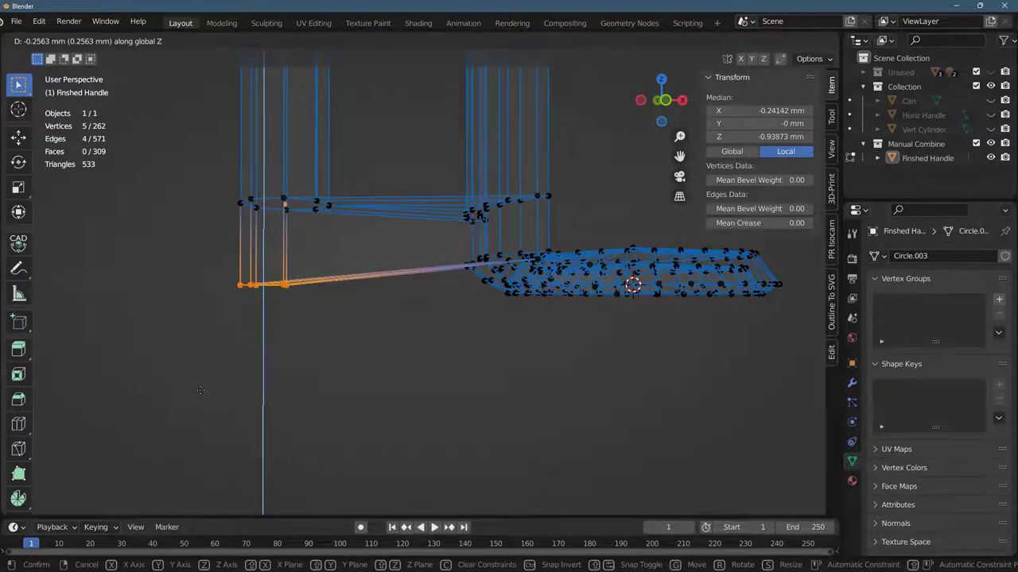
click(200, 390)
middle_drag(171, 324, 72, 356)
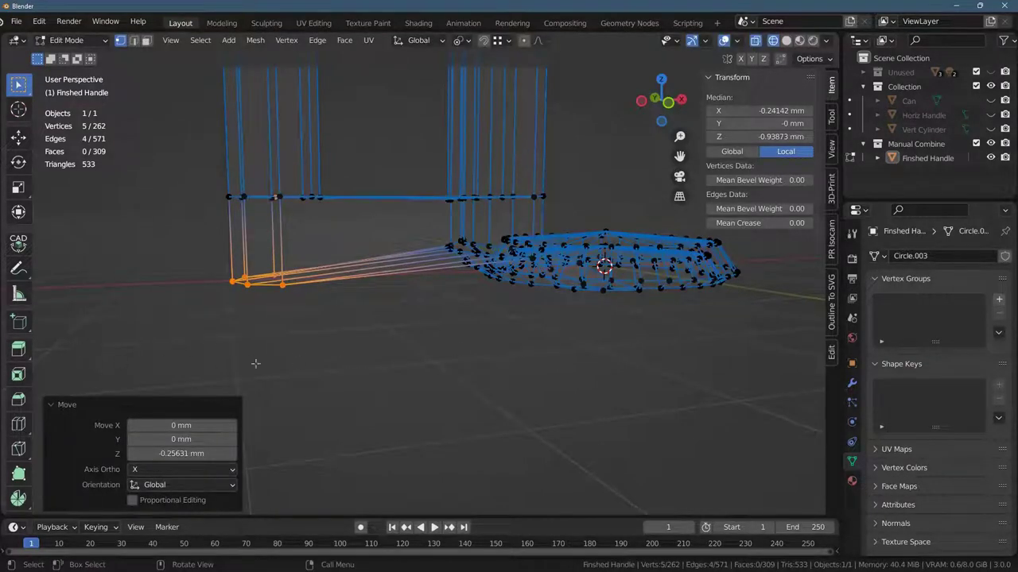
key(ctrl+z)
Change to face selection and turn off X-ray, with the underside of the handle's lower bar in view.
middle_drag(159, 390, 167, 433)
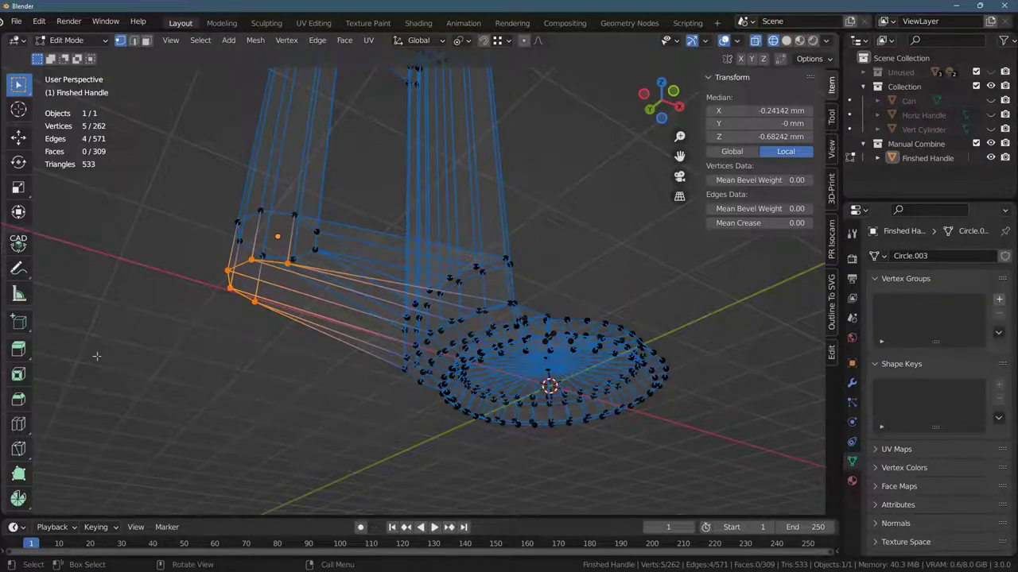
key(3)
scroll(85, 342, up, 2)
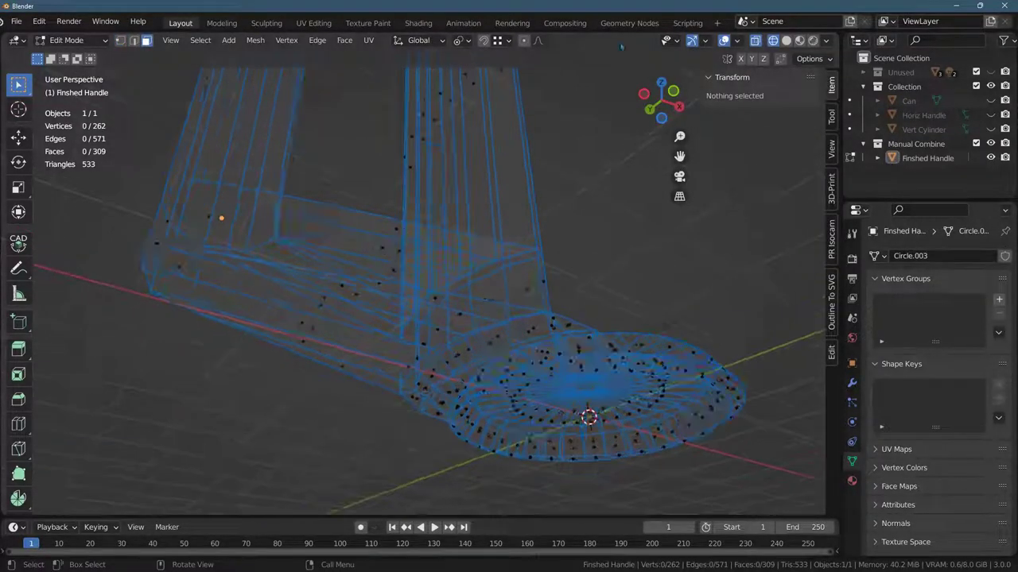
key(alt+z)
scroll(114, 345, up, 1)
middle_drag(113, 346, 148, 307)
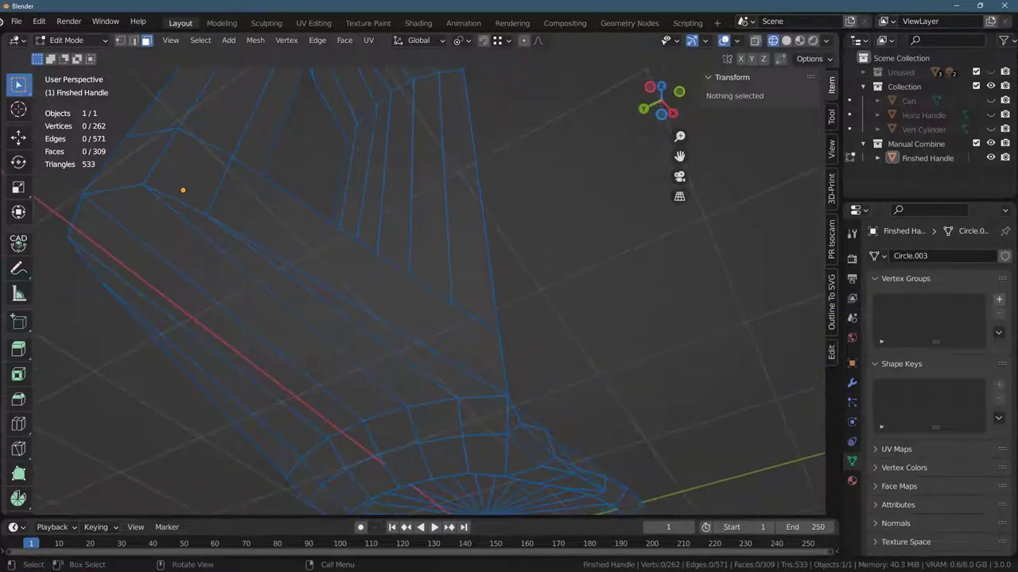
Try extruding the four underside faces of the handle's lower bar by about 0.31 mm, and undo the extrusion.
click(253, 310)
shift+click(304, 302)
shift+click(214, 325)
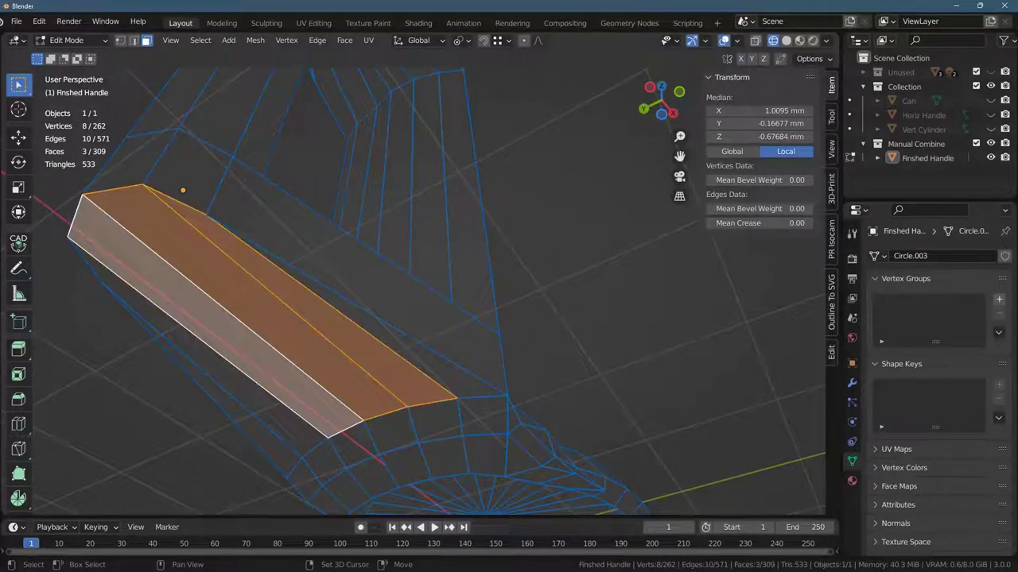
shift+click(191, 347)
middle_drag(191, 346, 75, 466)
key(e)
click(147, 426)
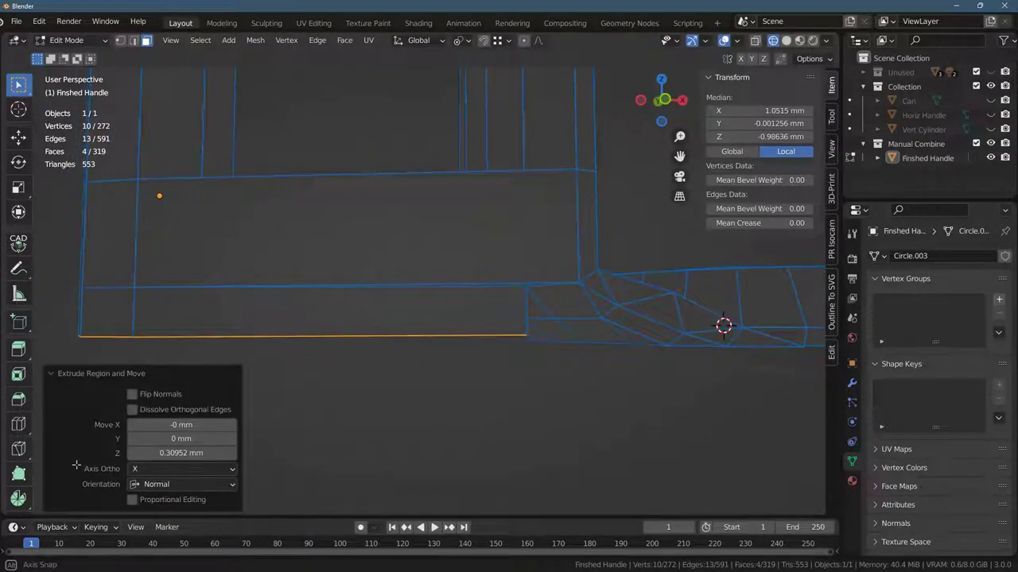
scroll(158, 447, down, 3)
key(ctrl+z)
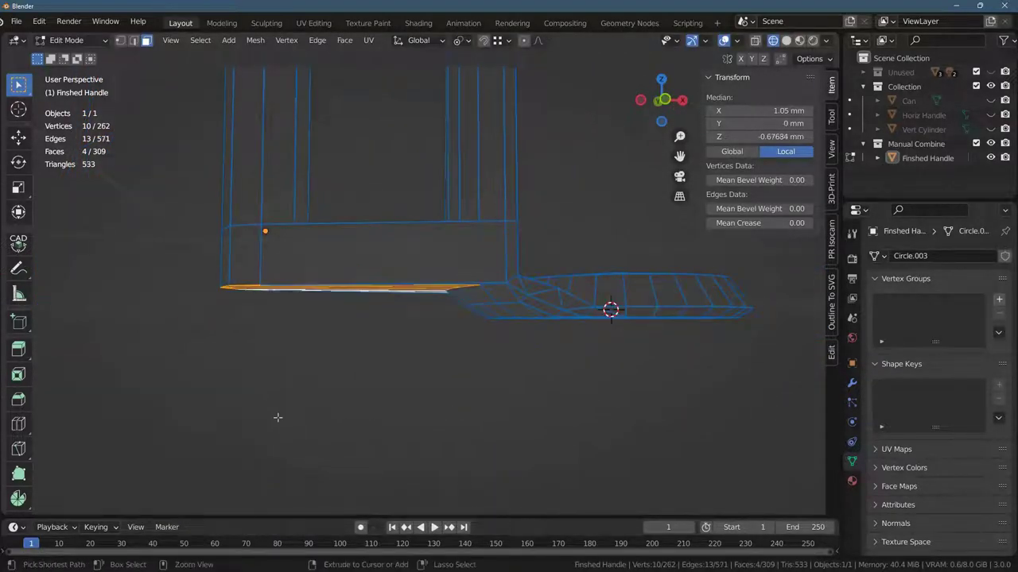
Examine the junction between the handle's lower bar and the can rim from below, from the side and from above.
middle_drag(298, 421, 225, 350)
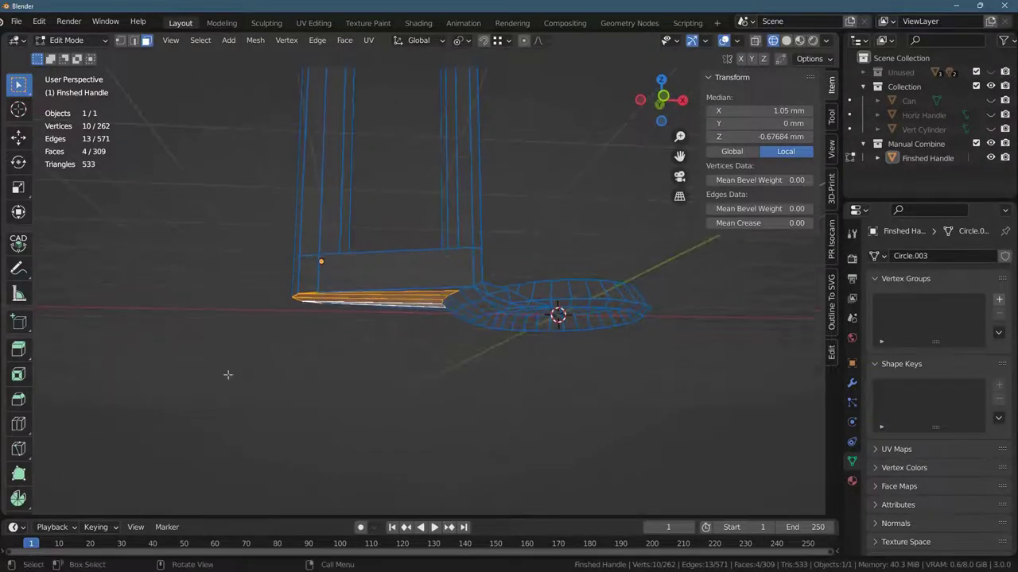
middle_drag(291, 400, 284, 434)
scroll(367, 504, up, 4)
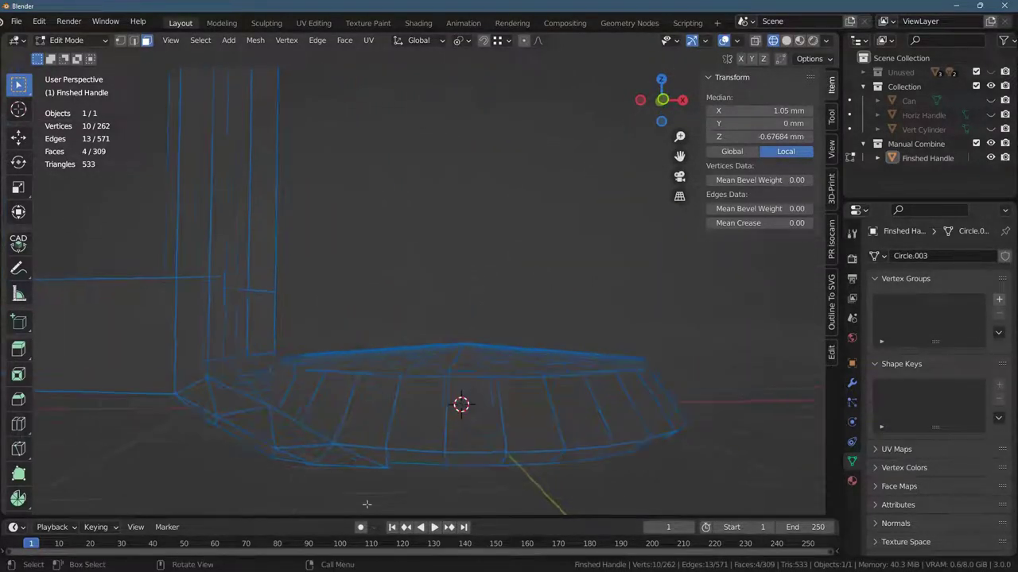
middle_drag(366, 504, 328, 439)
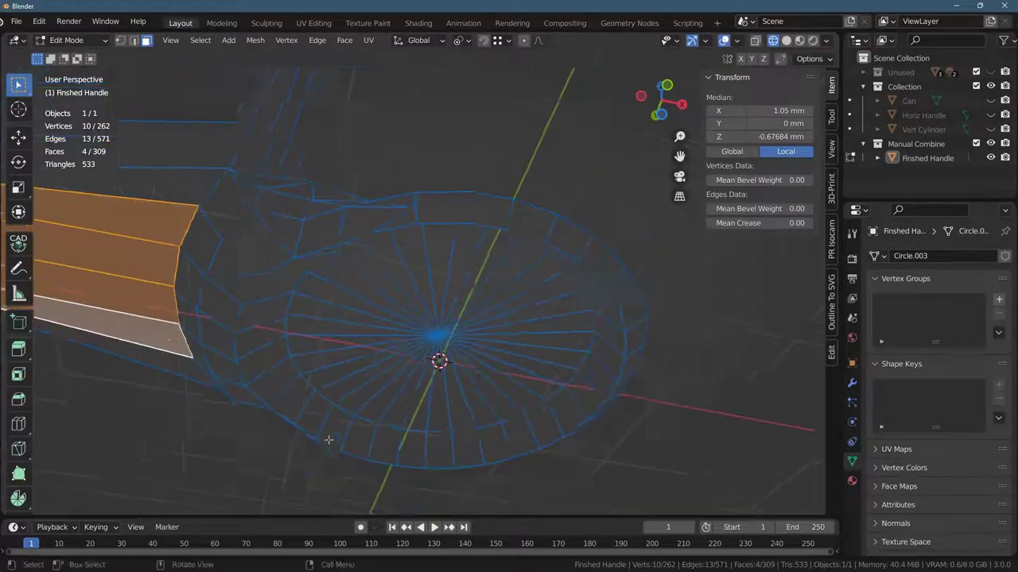
scroll(328, 439, down, 3)
middle_drag(300, 317, 445, 340)
scroll(172, 314, up, 4)
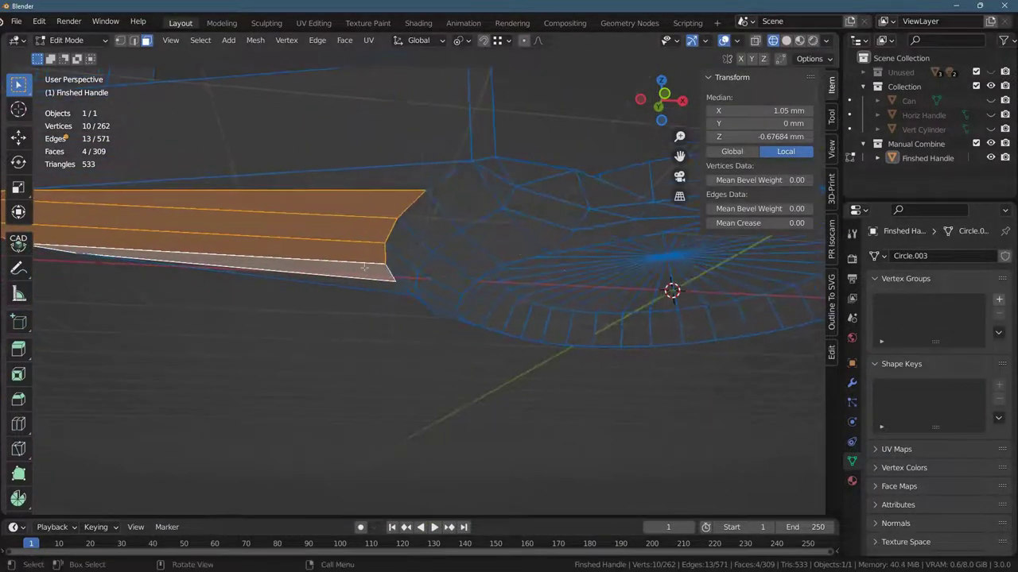
middle_drag(409, 309, 396, 436)
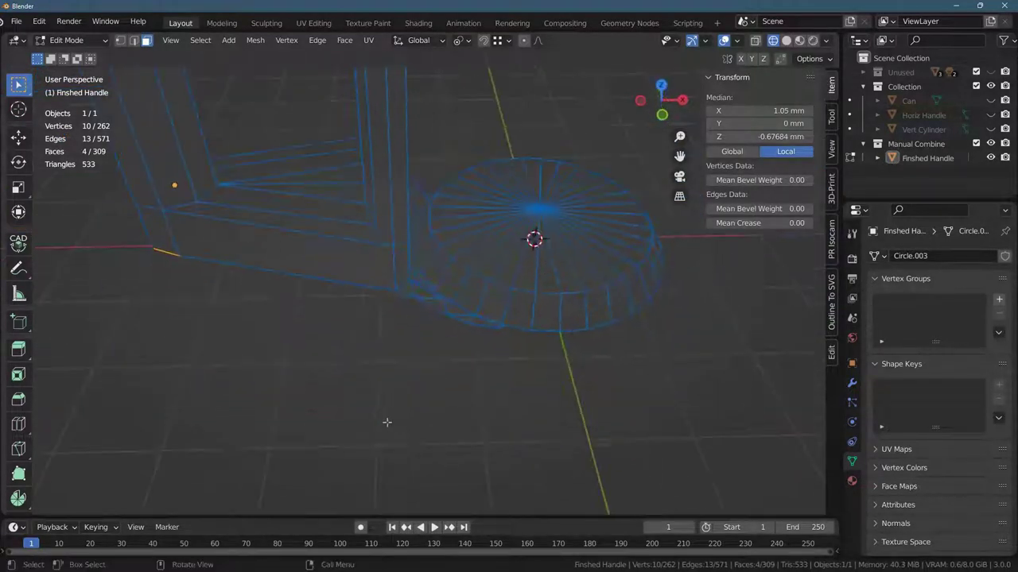